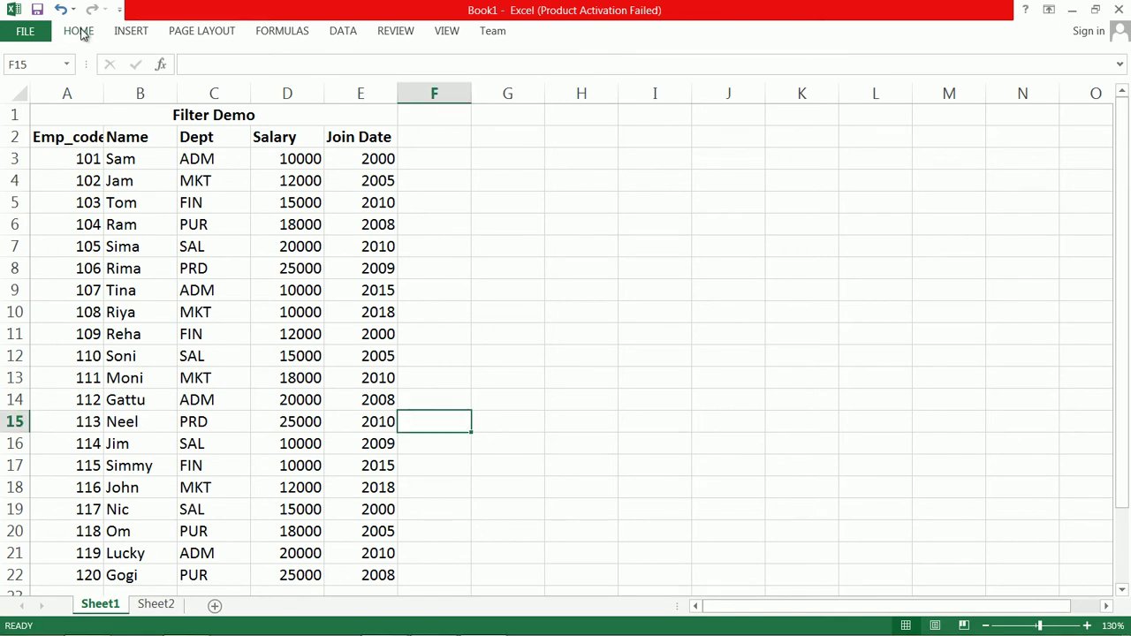
- Turn on filtering for the employee table in A2:E22, using row 2 as the headers
left_click_drag(56, 144, 353, 575)
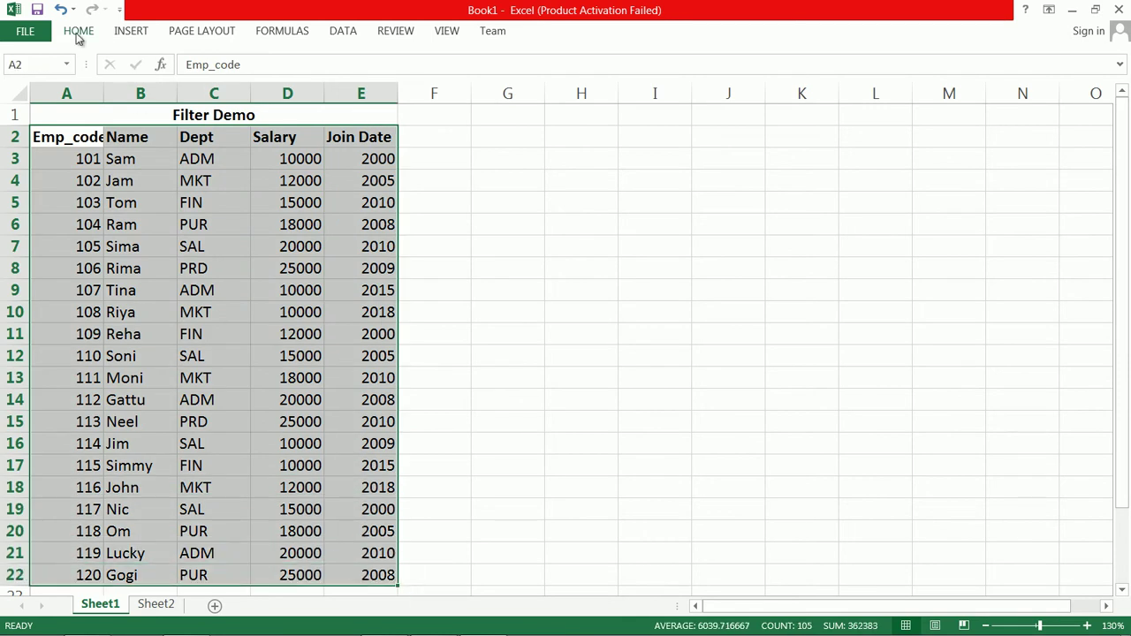
left_click(78, 32)
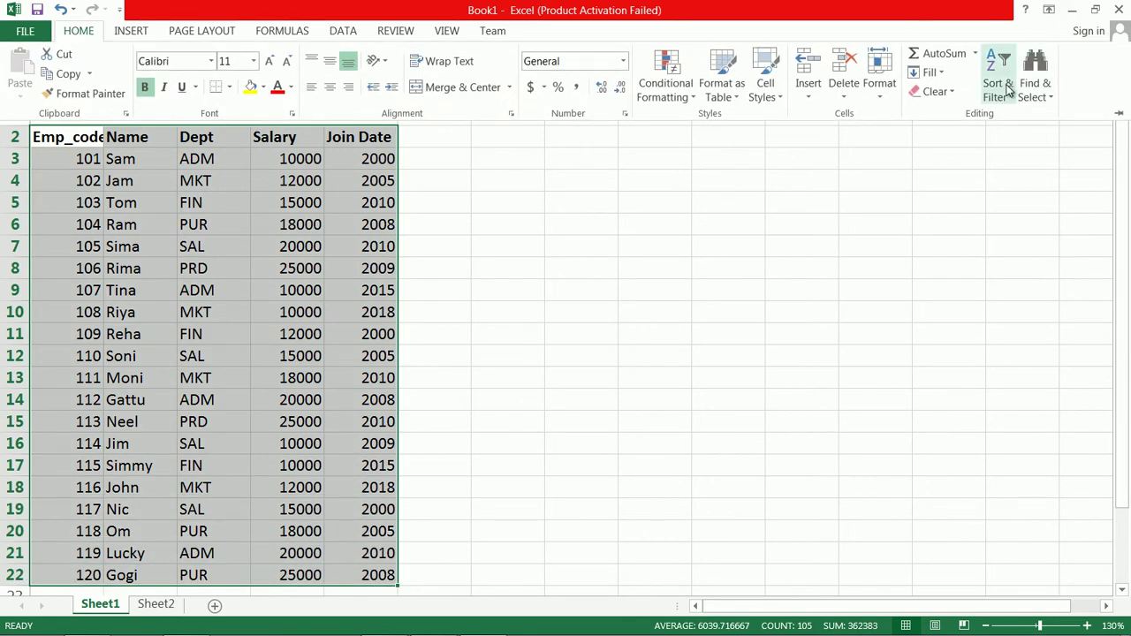
left_click(347, 32)
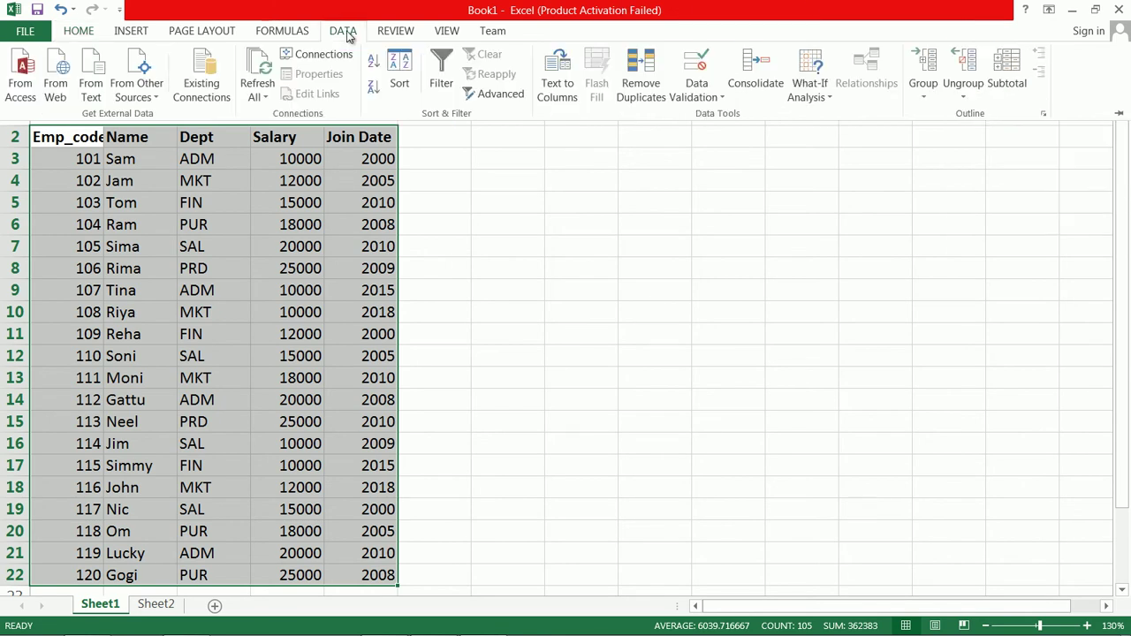
left_click(441, 71)
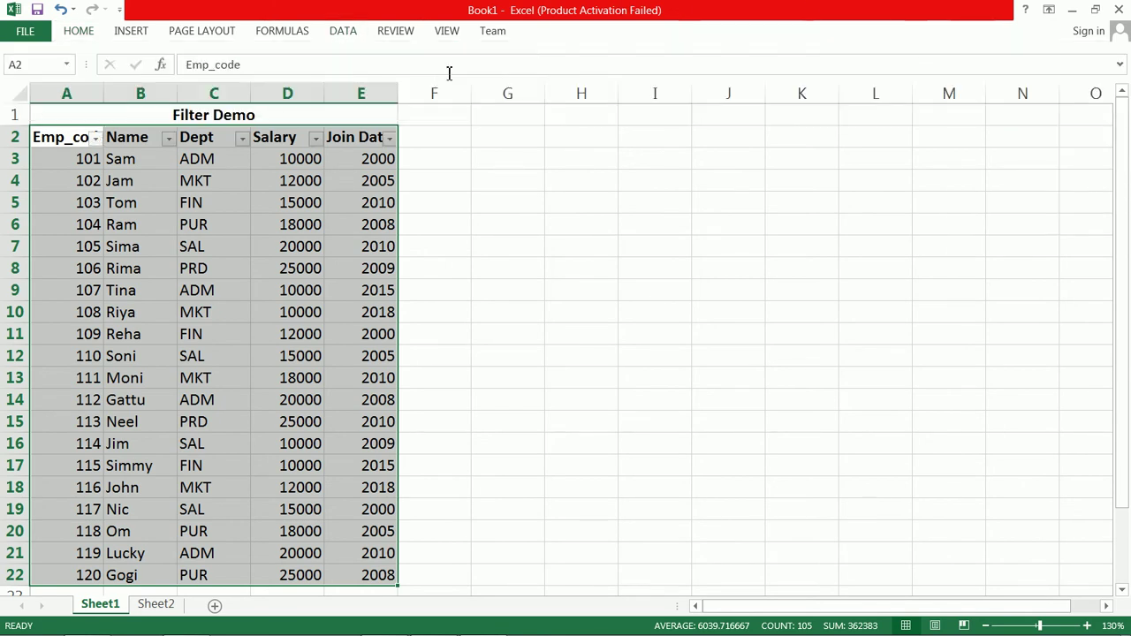
left_click(435, 143)
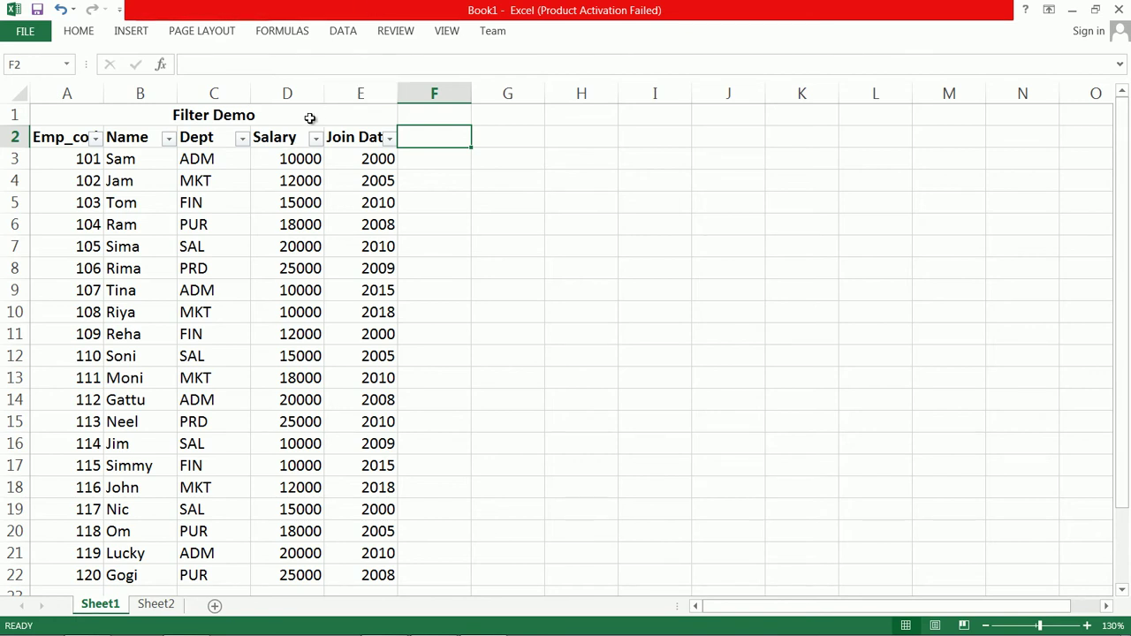
- Filter the Emp_code column to show only codes 103 and 105
left_click(107, 138)
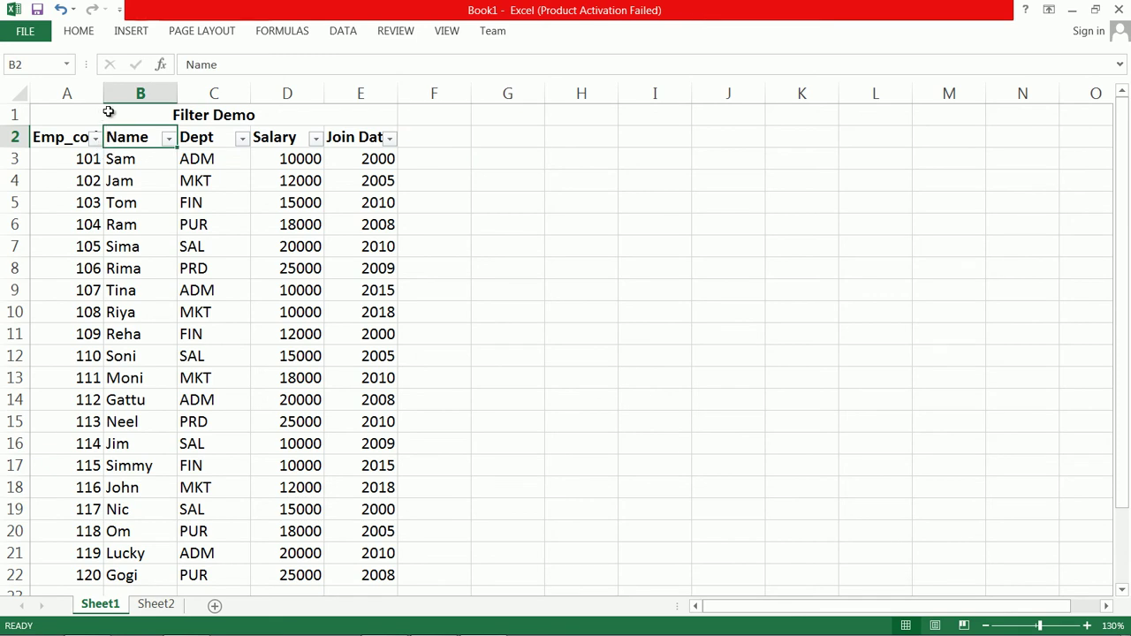
left_click(94, 138)
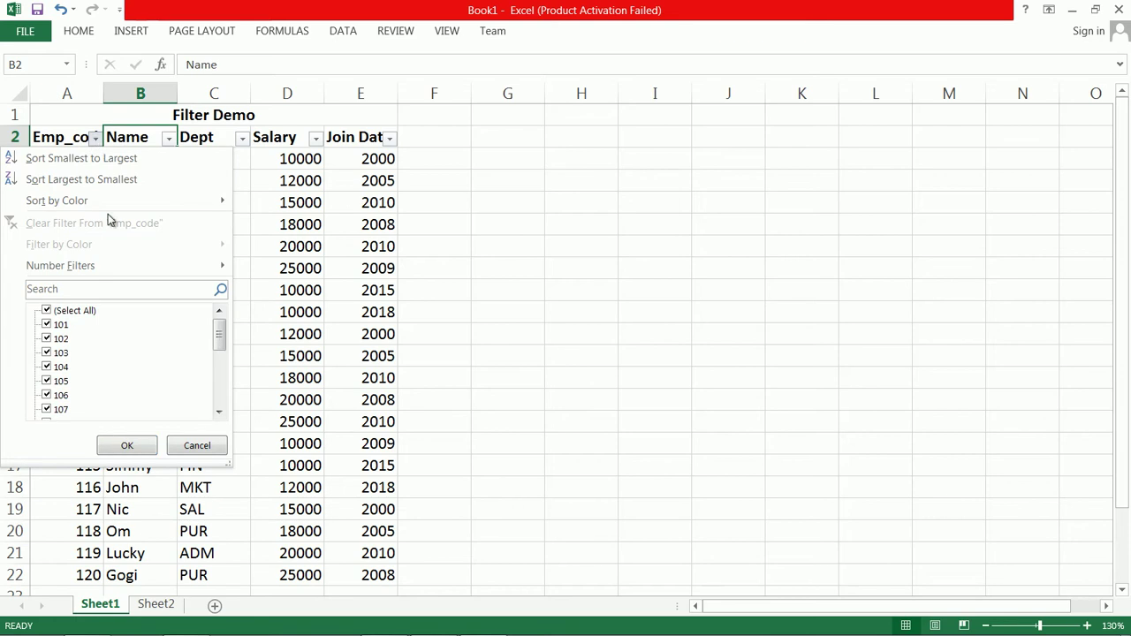
left_click(48, 311)
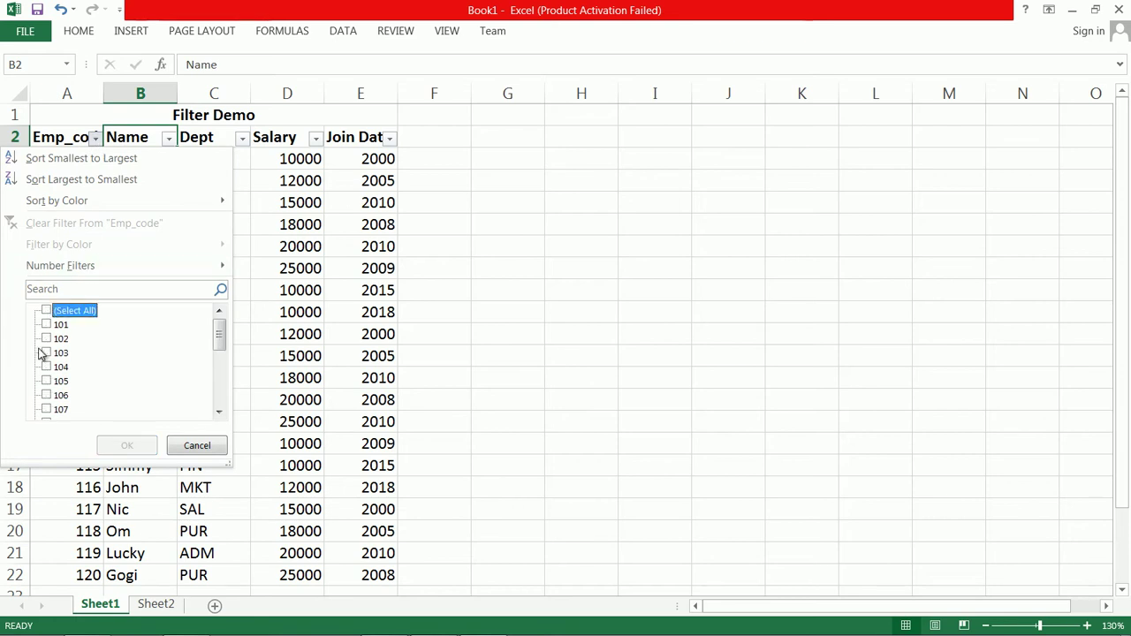
left_click(45, 353)
left_click(45, 381)
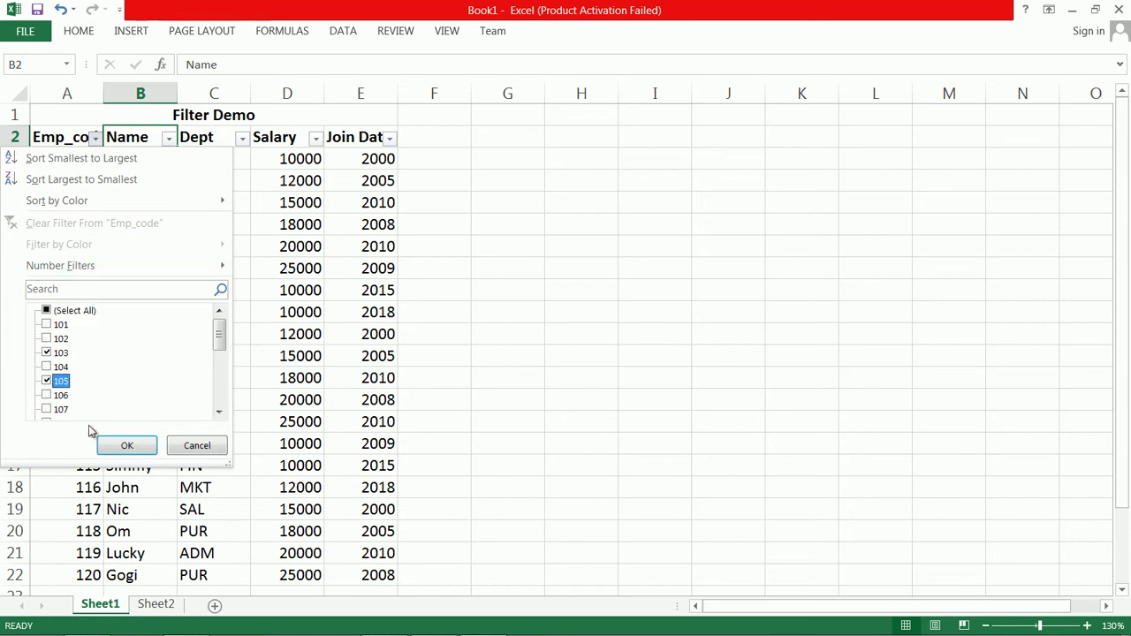
left_click(128, 447)
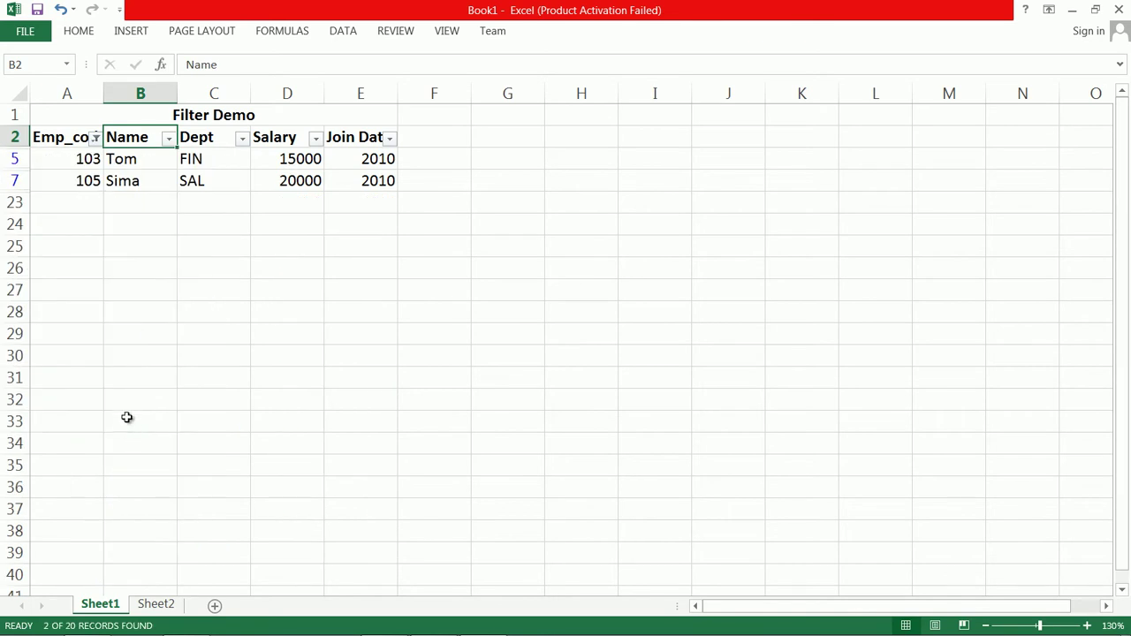
- Reselect all values in the Emp_code filter to show every employee row
left_click(95, 141)
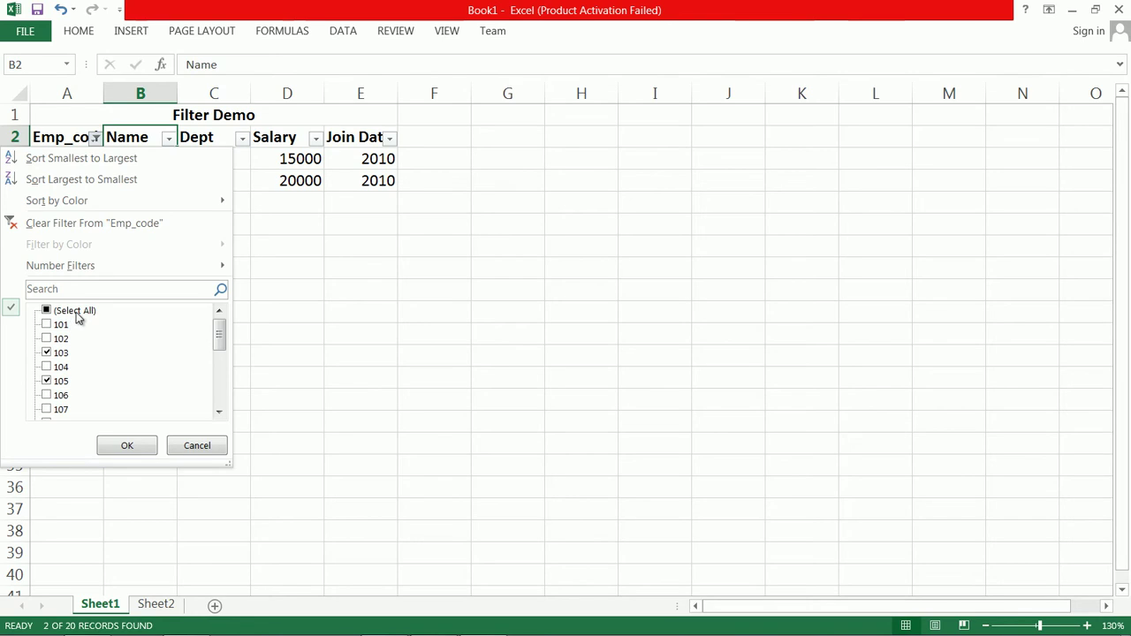
left_click(212, 447)
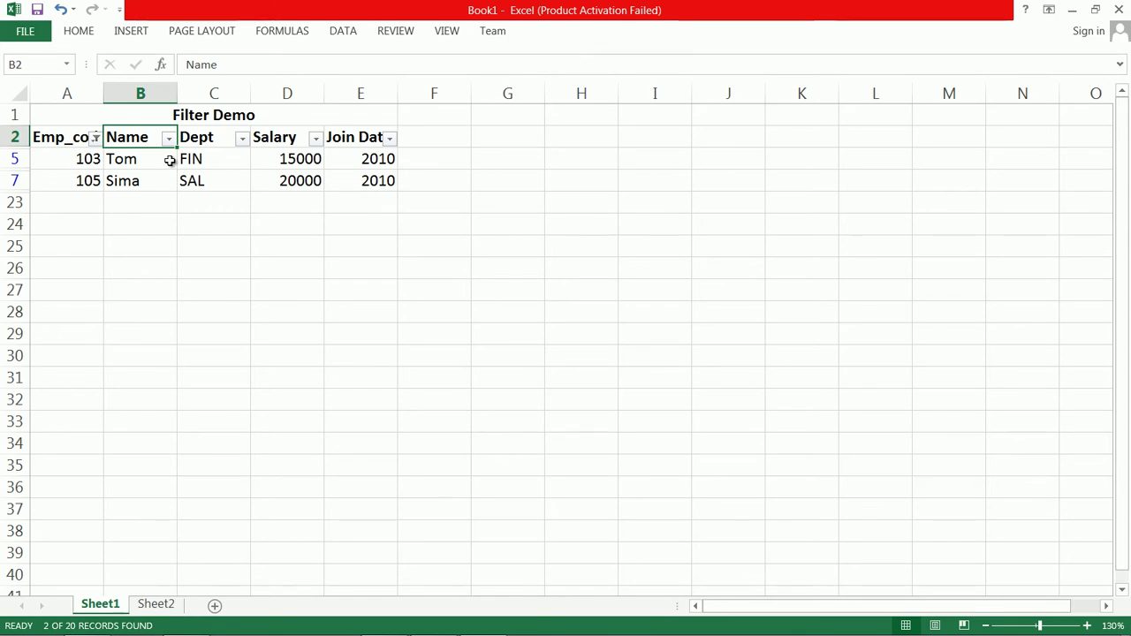
left_click(94, 138)
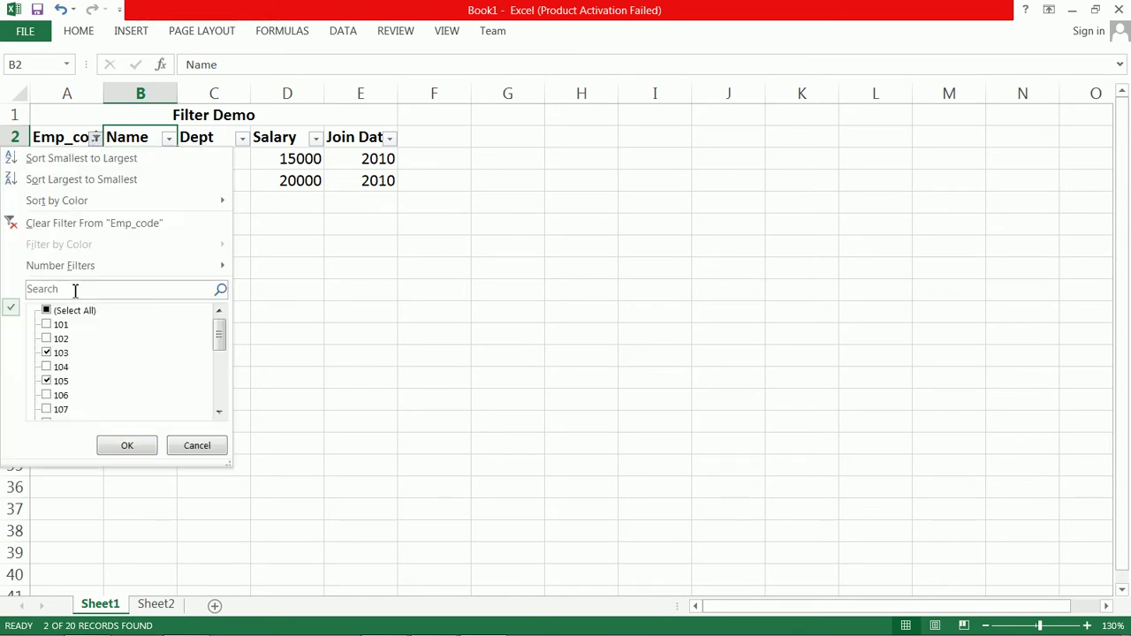
left_click(70, 314)
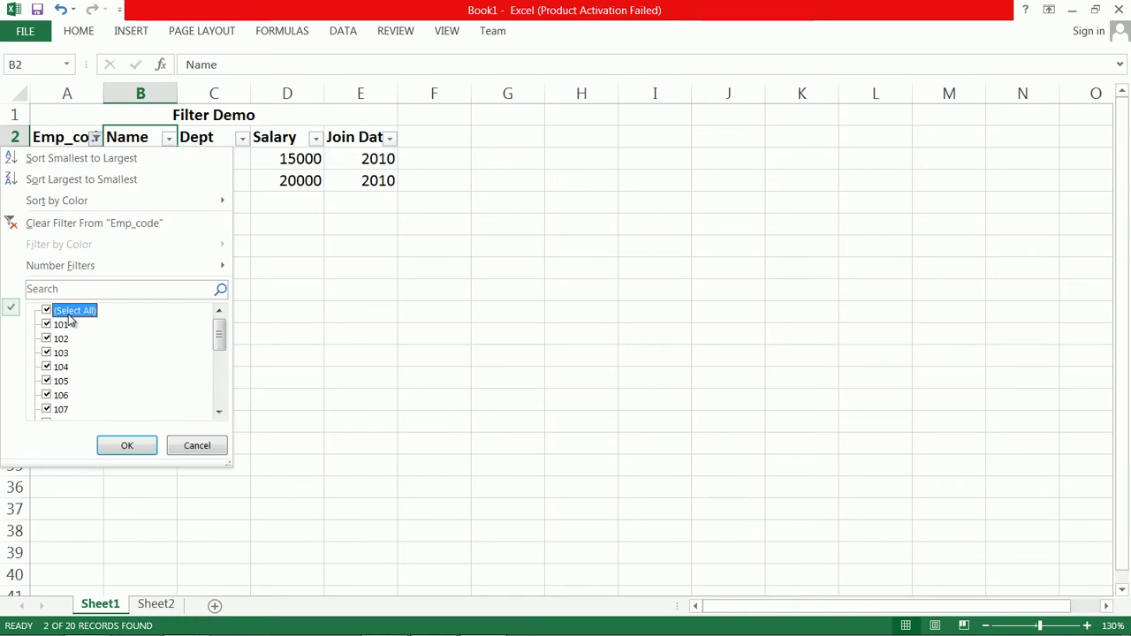
left_click(127, 446)
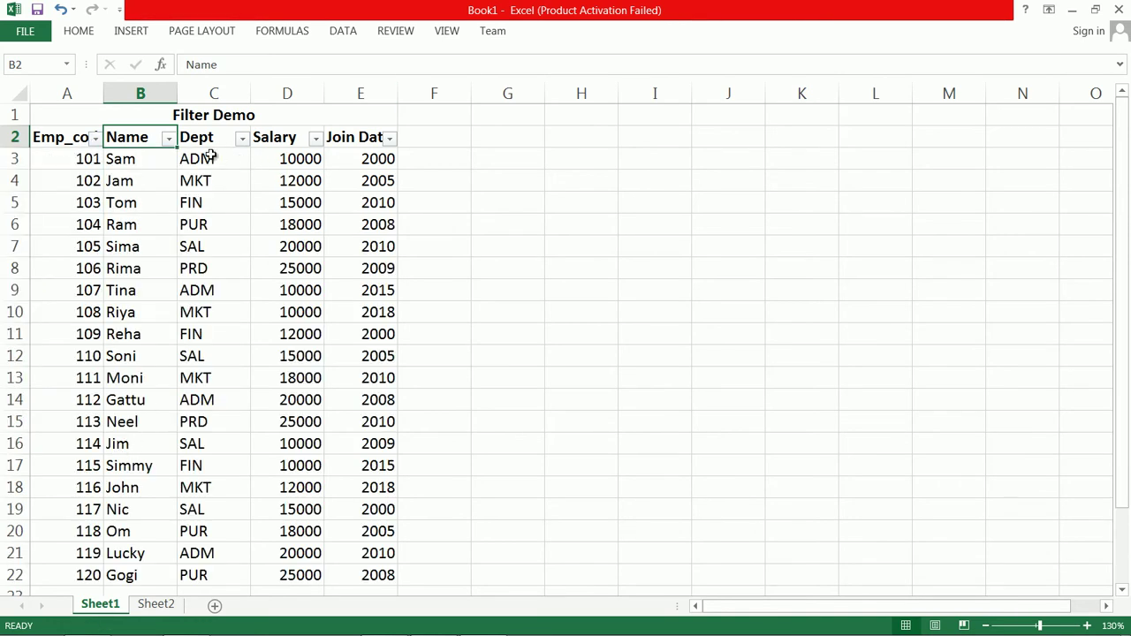
- Filter the Name column to show only the employees in rows 6, 19, 21 and 22
left_click(168, 139)
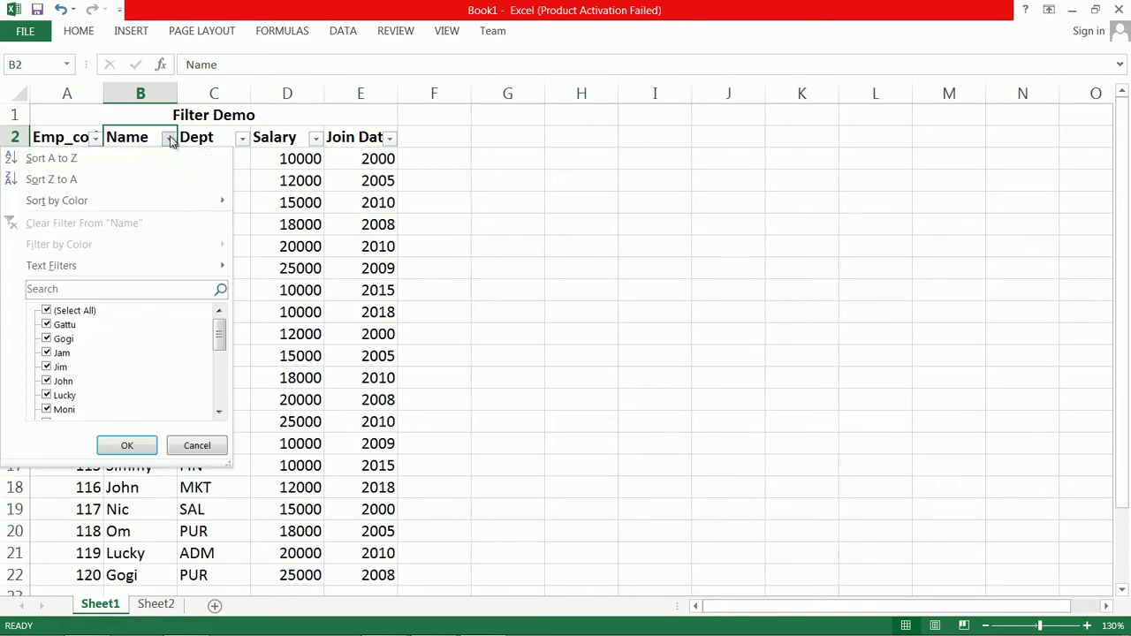
left_click(49, 311)
left_click(47, 338)
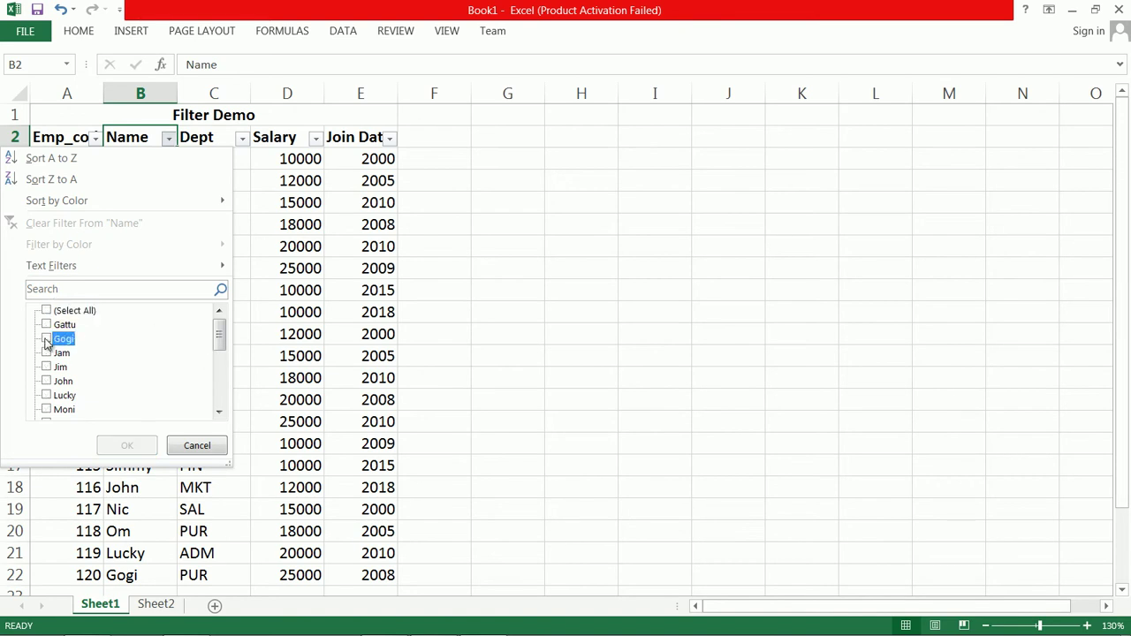
left_click_drag(222, 331, 222, 350)
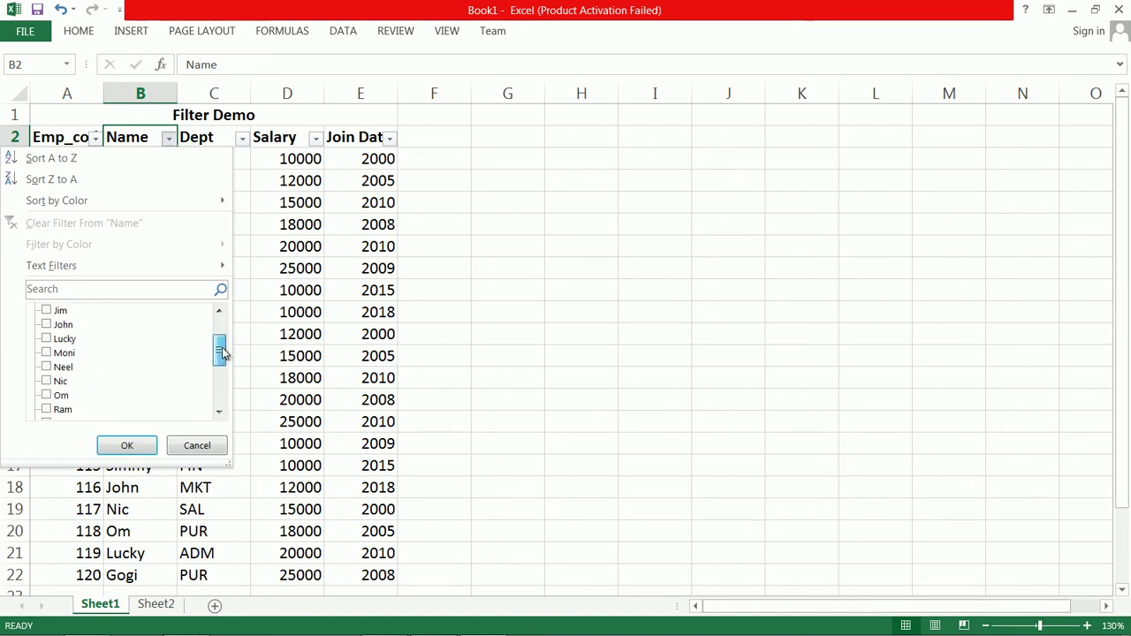
left_click(47, 338)
left_click(47, 381)
left_click(46, 409)
left_click(126, 445)
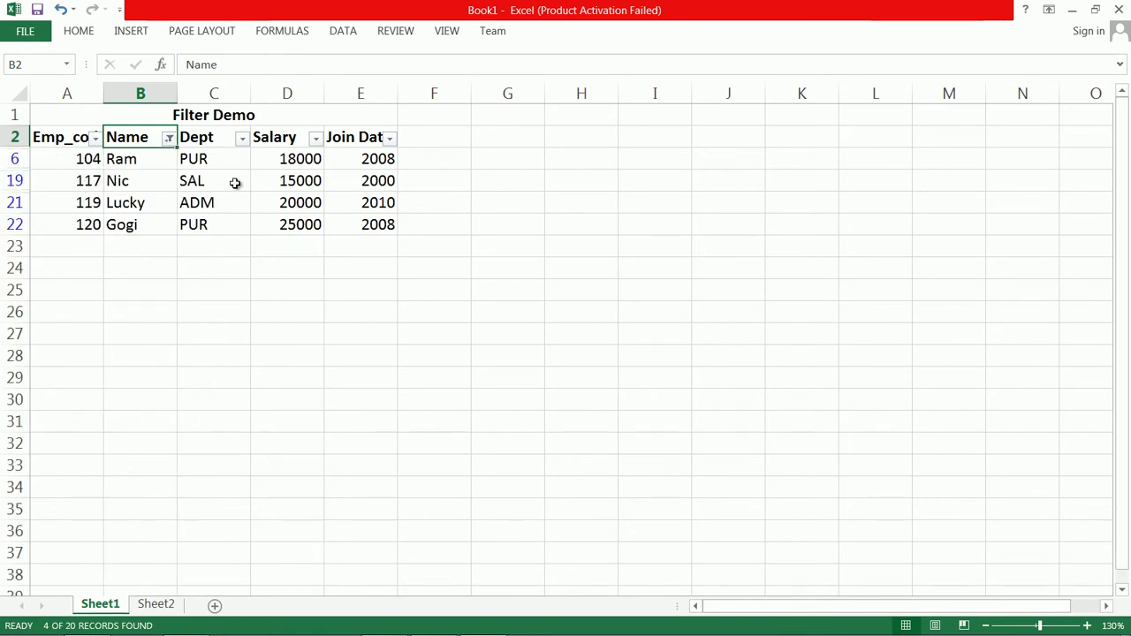
- Reselect all values in the Name filter to show every employee row
left_click(168, 138)
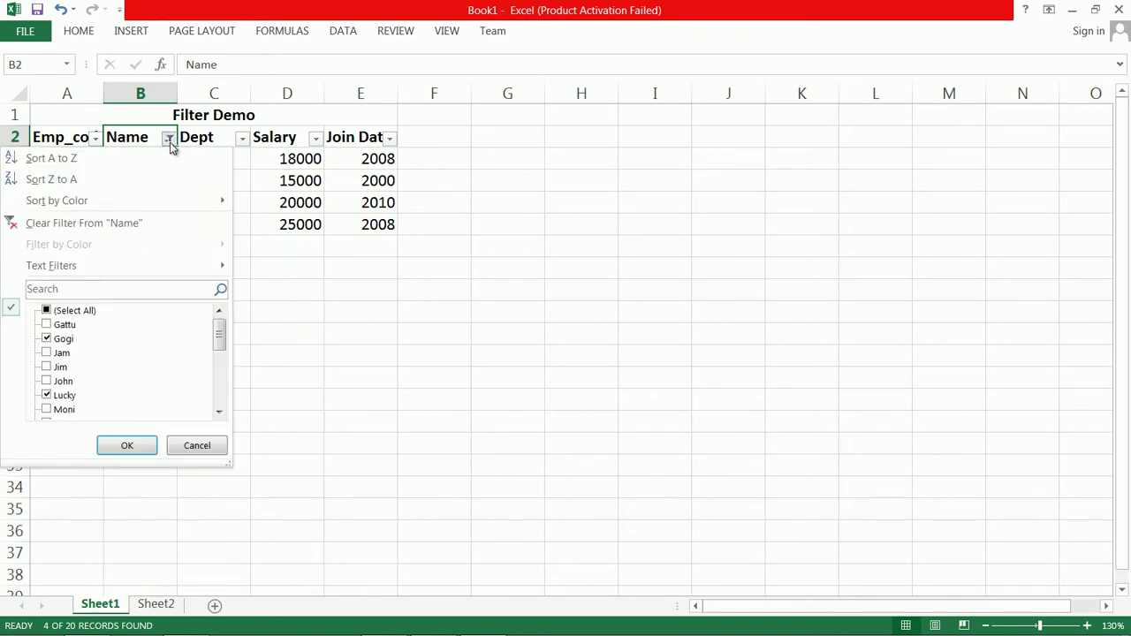
left_click(88, 316)
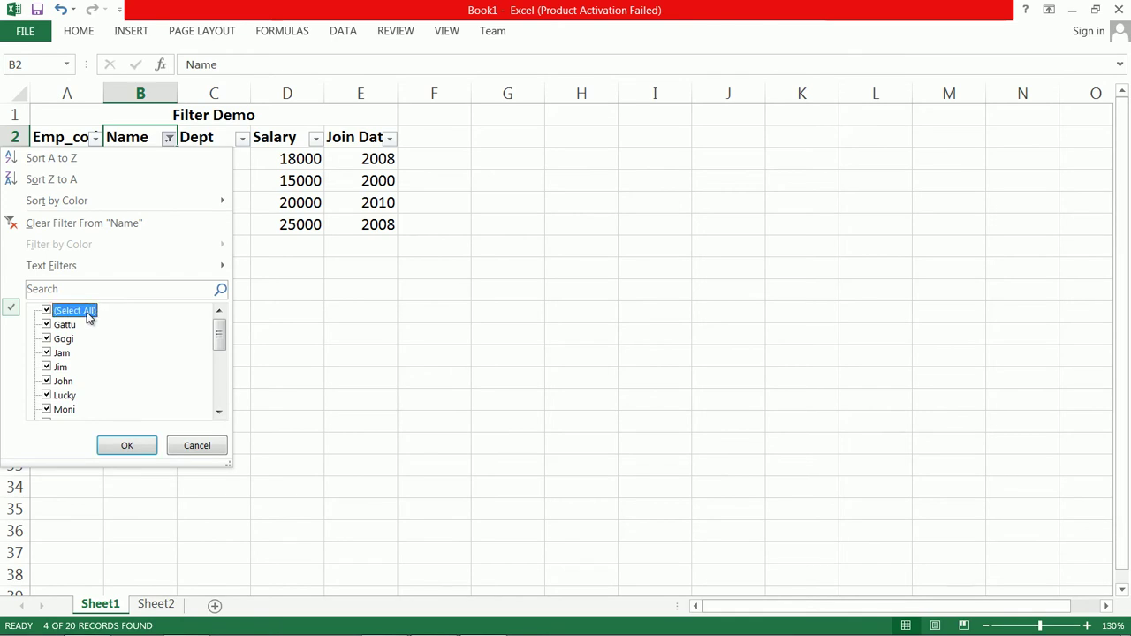
left_click(127, 446)
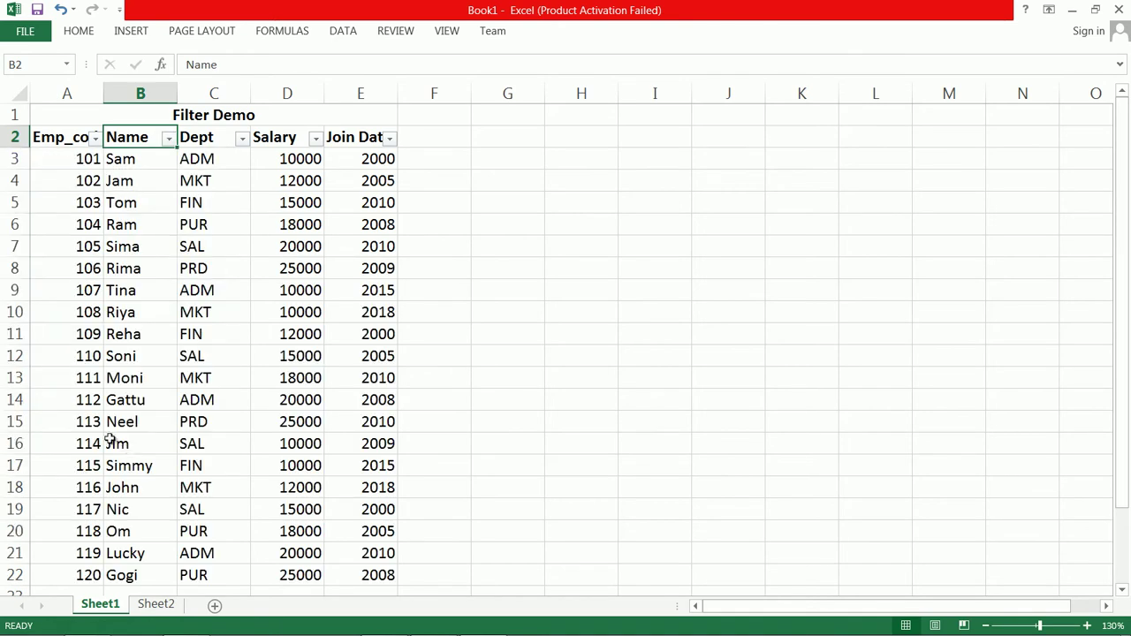
- Filter the Dept column to show only the ADM department
left_click(242, 139)
left_click(64, 312)
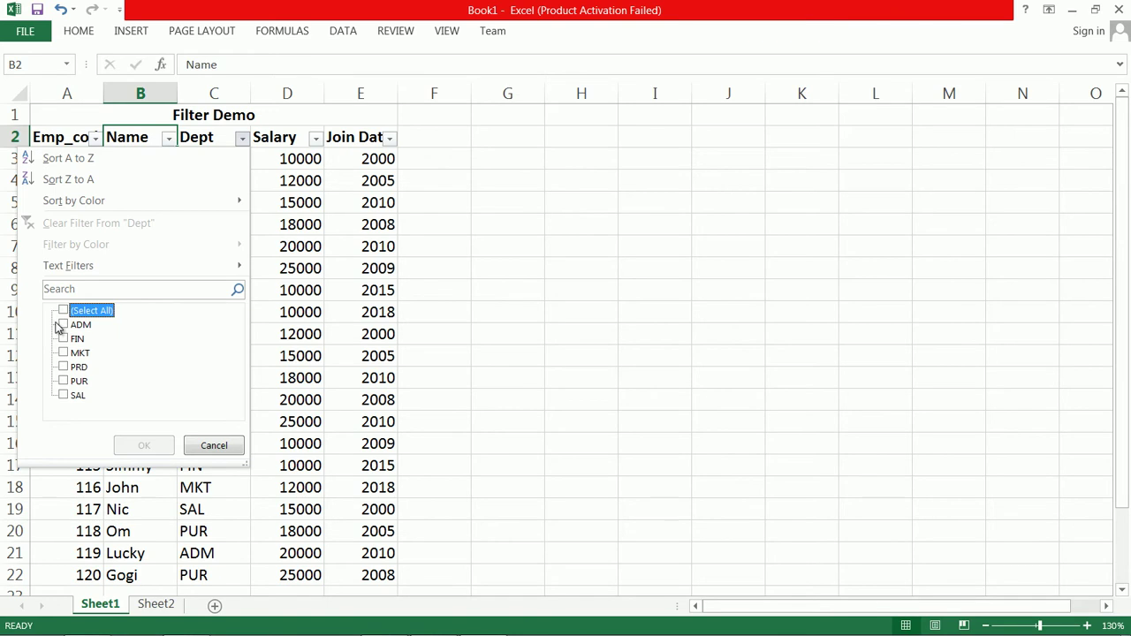
left_click(64, 324)
left_click(144, 446)
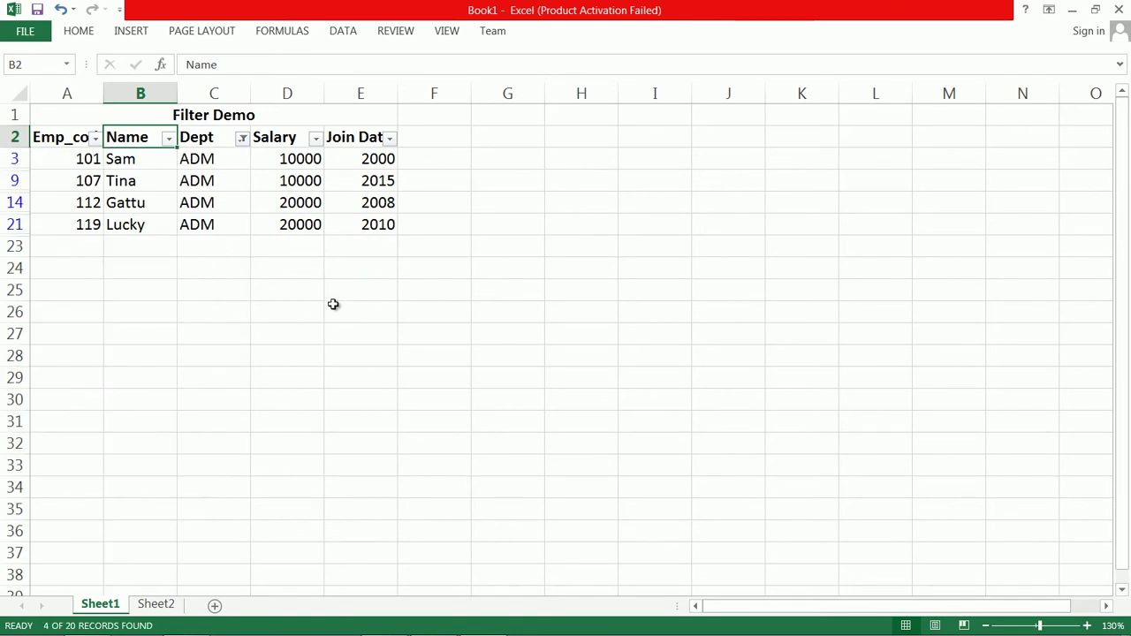
- Reselect all departments in the Dept filter to show every employee row
left_click(242, 139)
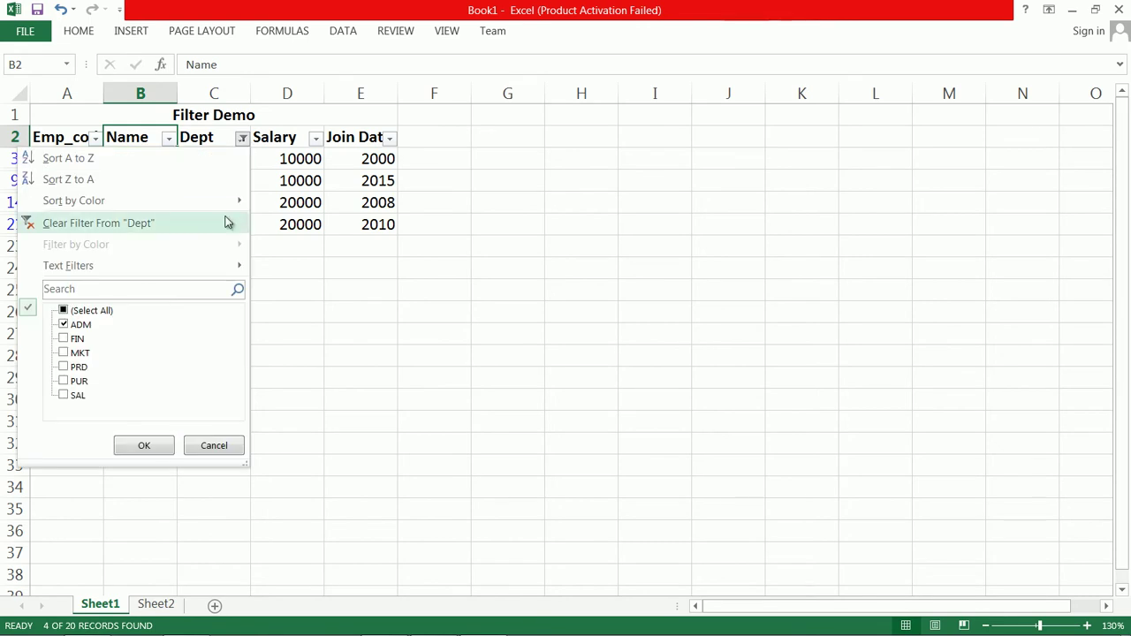
left_click(67, 312)
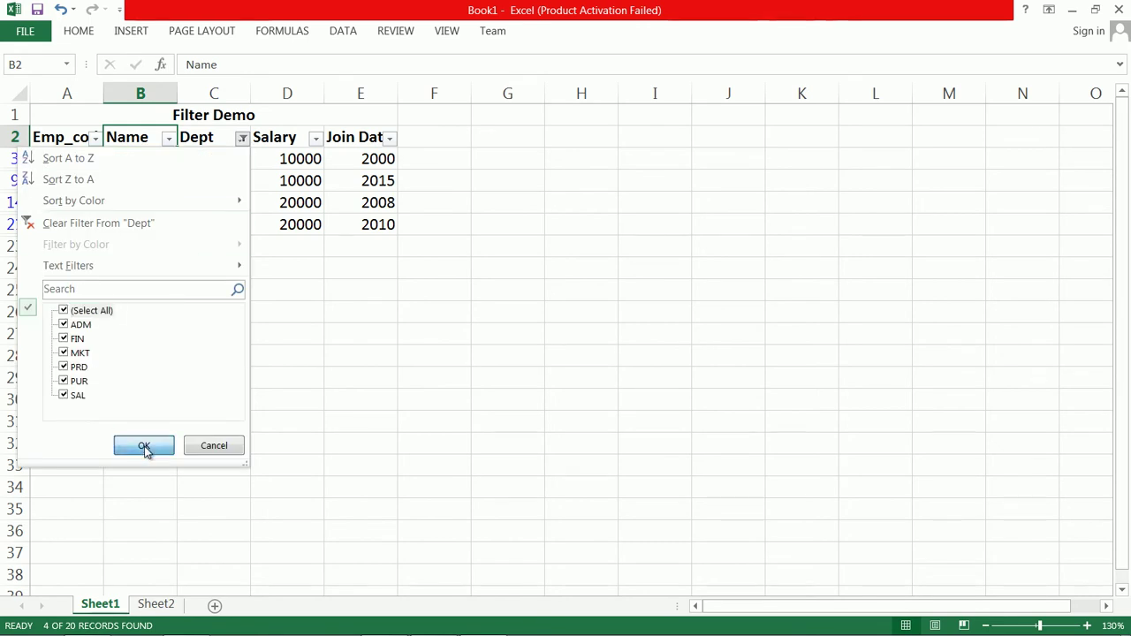
left_click(144, 447)
- Filter the Salary column to show only salaries of 15000
left_click(316, 138)
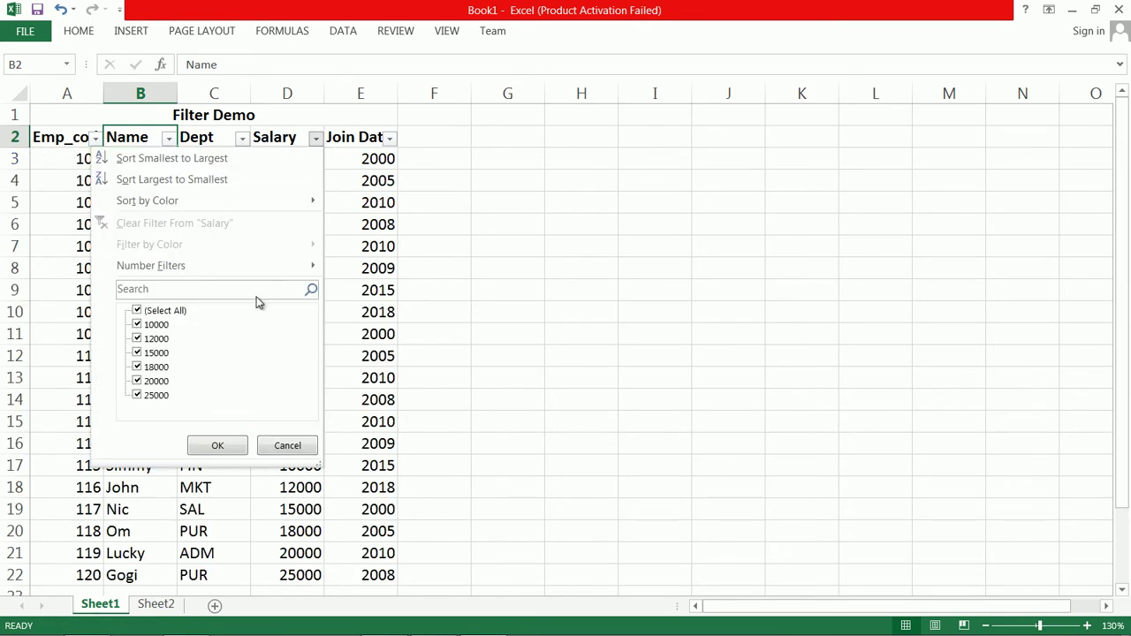
left_click(137, 311)
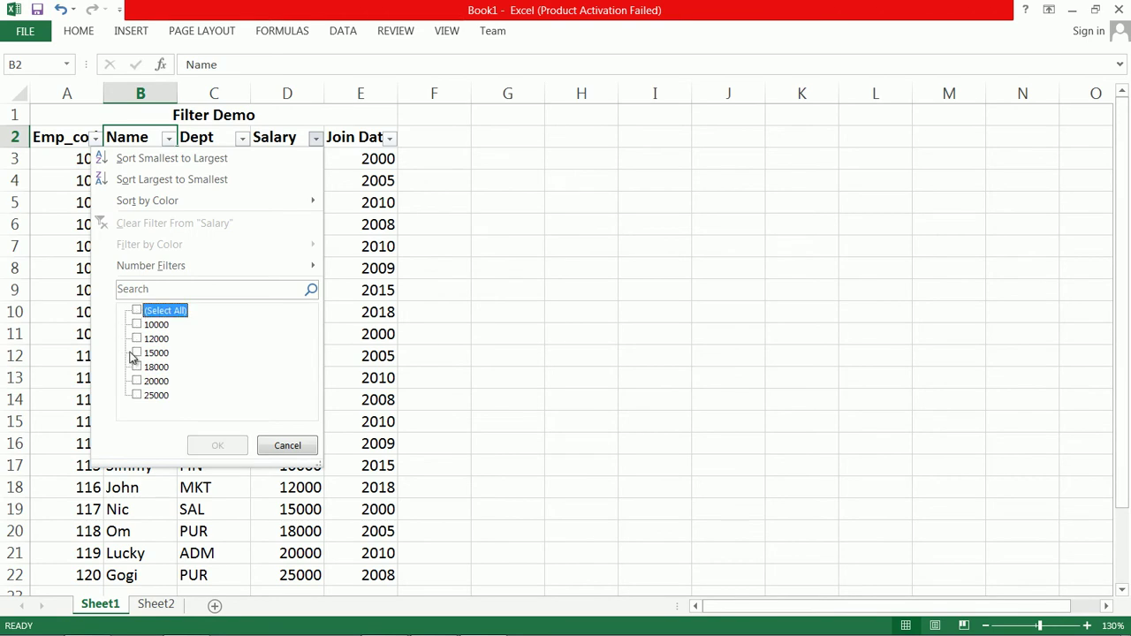
left_click(138, 353)
left_click(220, 446)
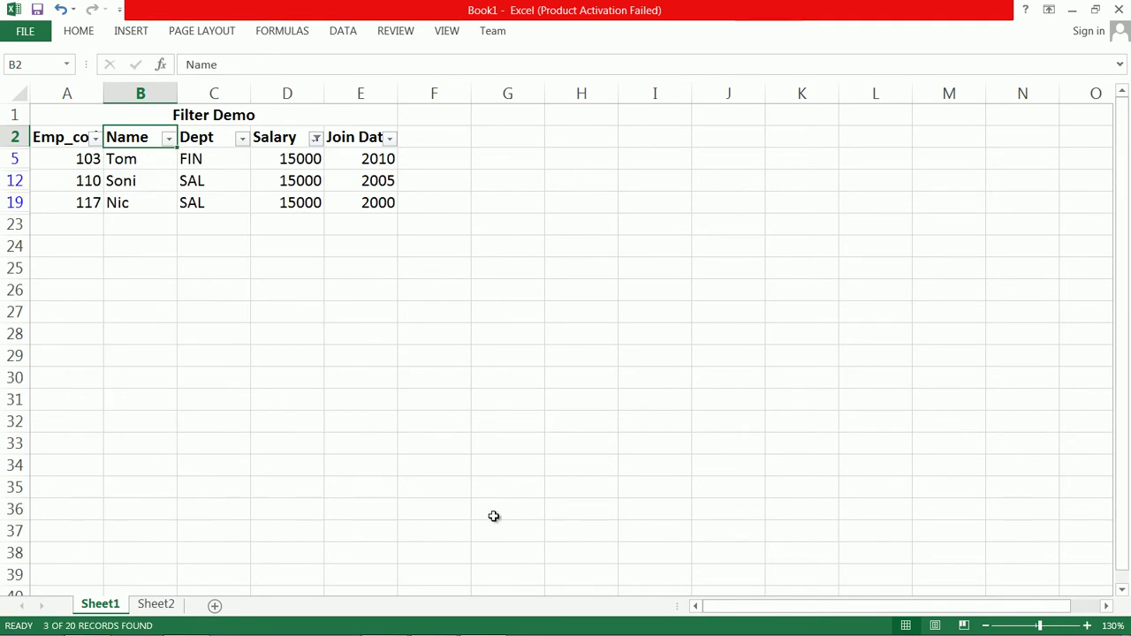
- Reselect all values in the Salary filter, and look at the Join Date filter options without applying any
left_click(314, 141)
left_click(137, 311)
left_click(220, 447)
left_click(389, 139)
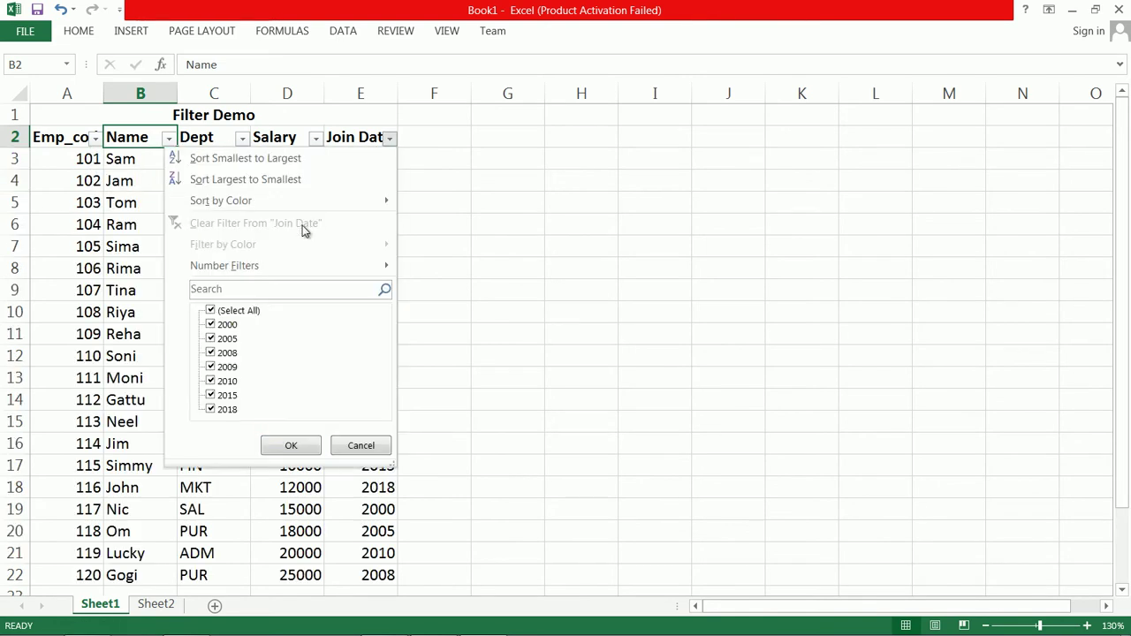
left_click(355, 442)
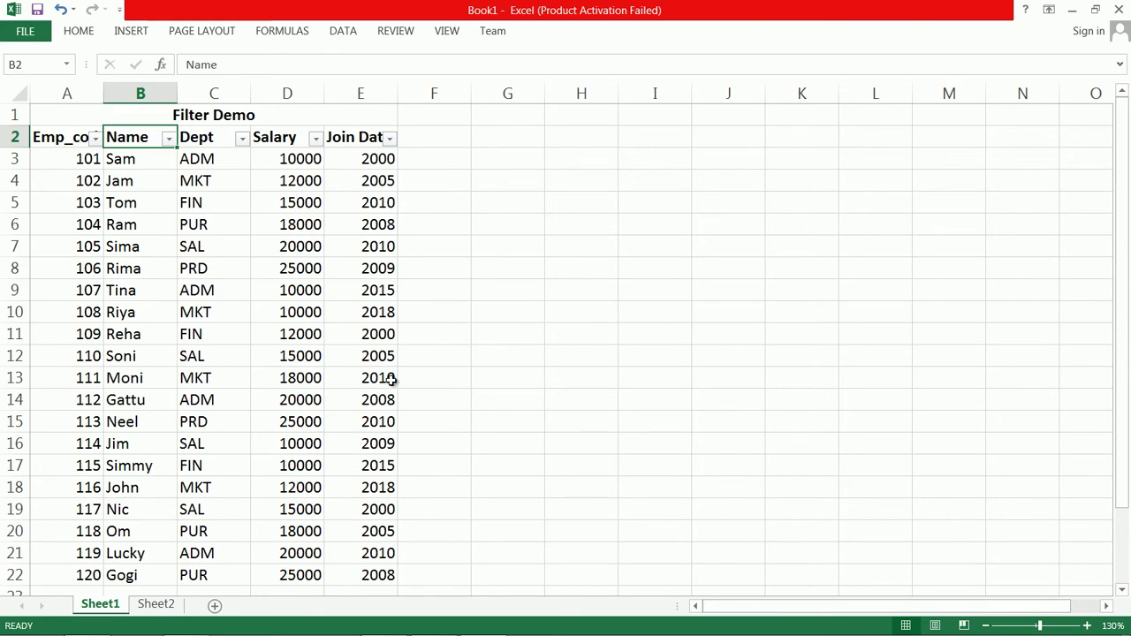
- Switch to Windows Photo Viewer and view the whole exercise page in photo DSC_0020
mouse_move(288, 633)
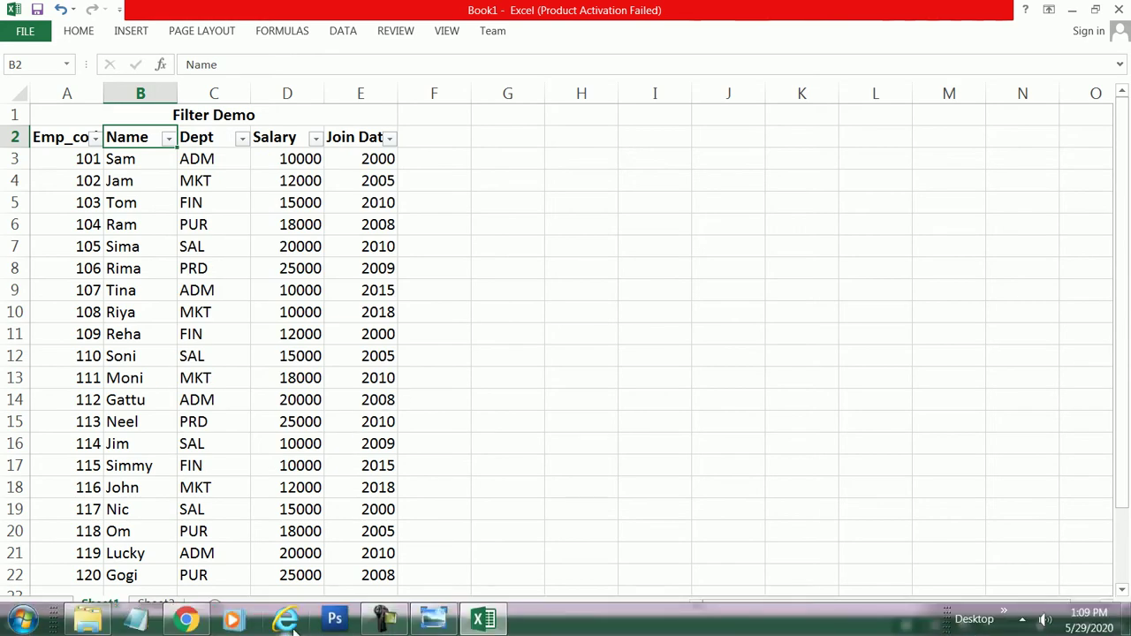
left_click(446, 623)
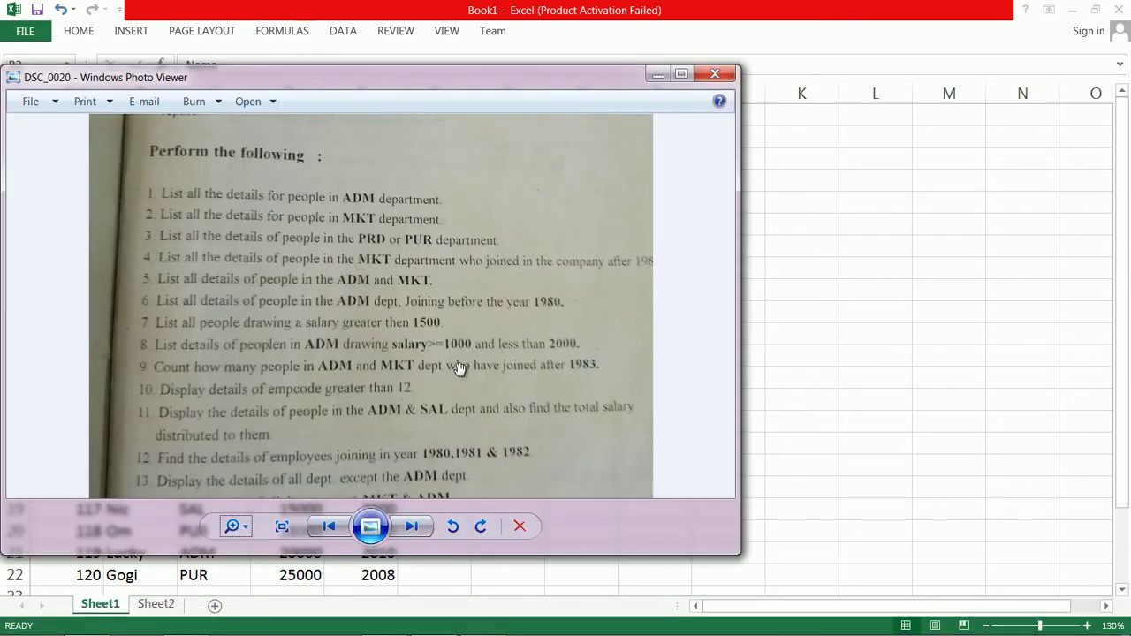
left_click(412, 527)
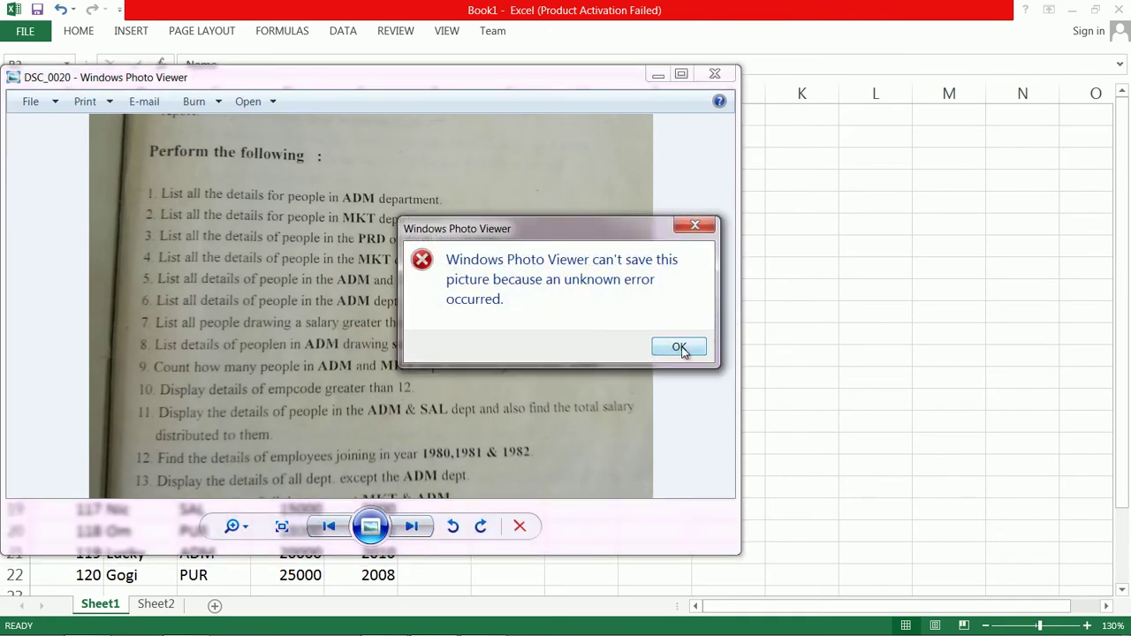
left_click(678, 347)
left_click(329, 527)
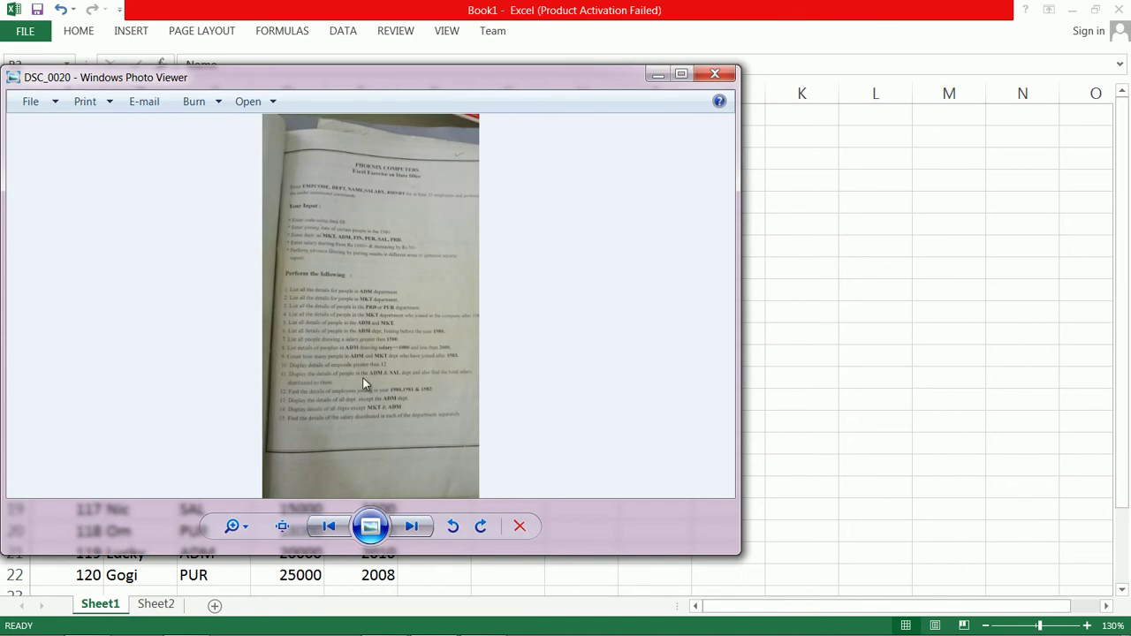
- Enlarge the exercise photo and read the first filtering tasks, up to the one about the PRD or PUR departments
left_click(241, 529)
left_click_drag(243, 530, 240, 512)
left_click_drag(281, 424, 449, 343)
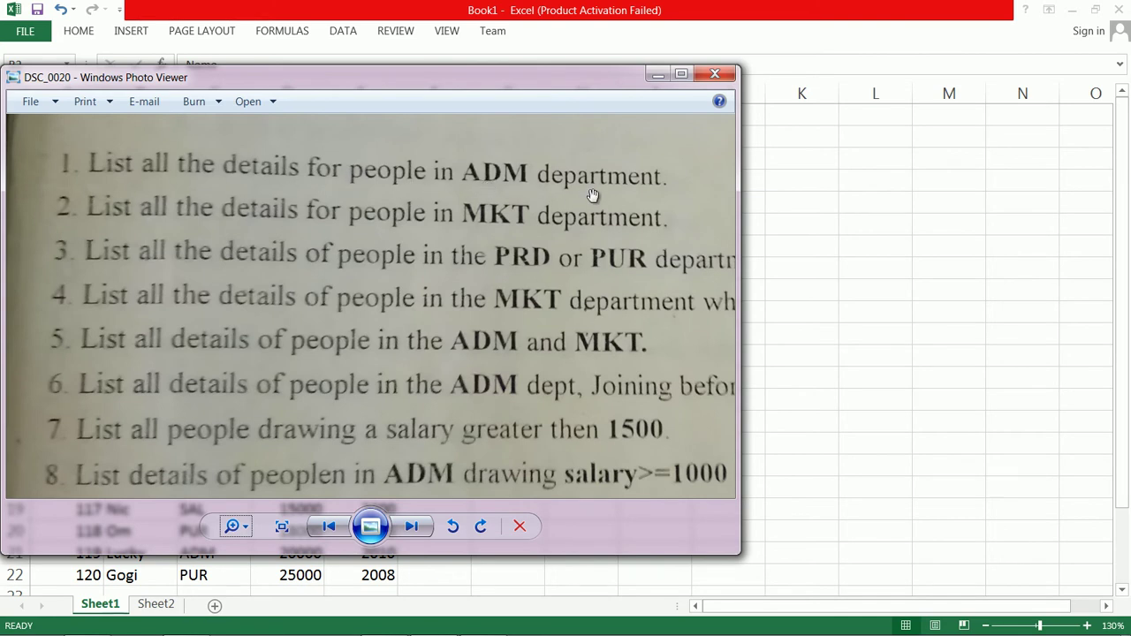
left_click_drag(380, 252, 325, 237)
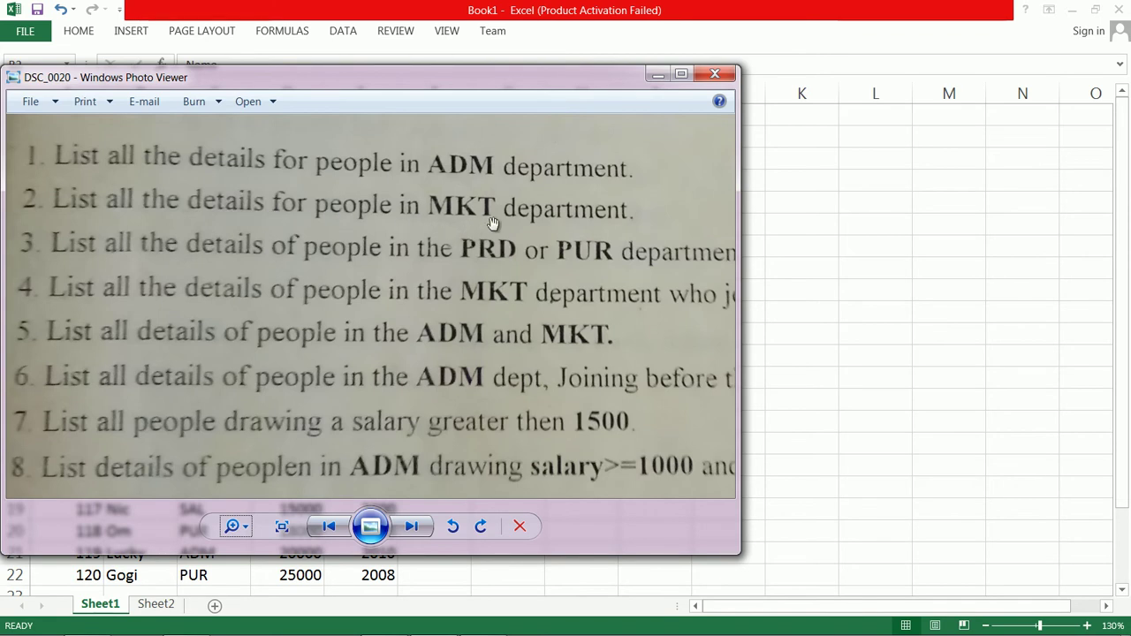
mouse_move(303, 305)
left_mouse_down()
mouse_move(308, 320)
mouse_move(282, 313)
left_mouse_up()
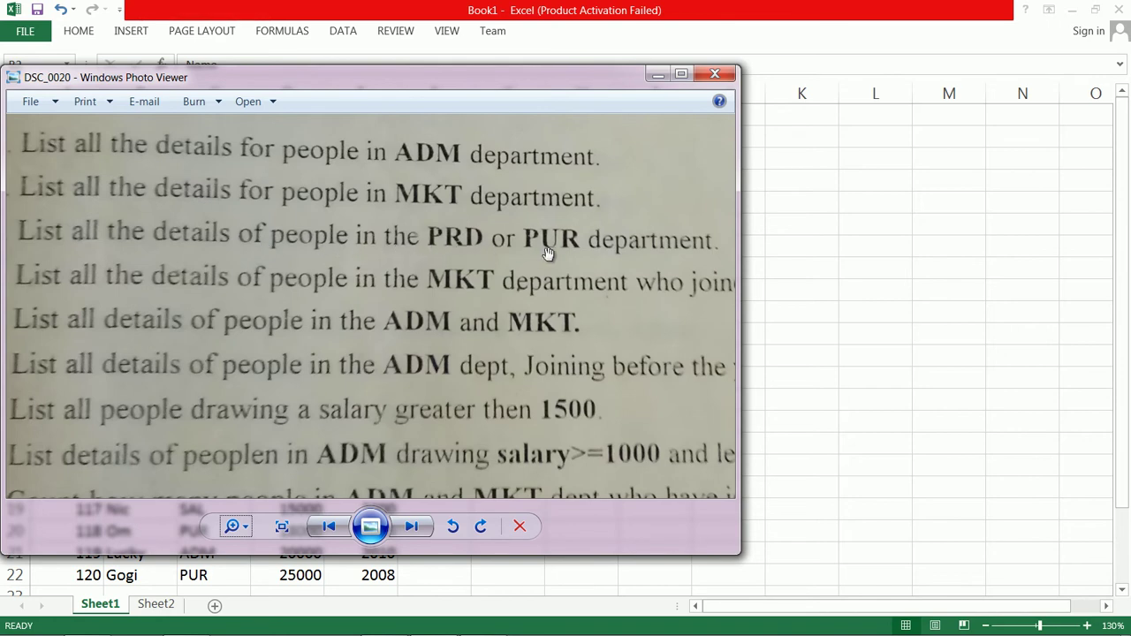
- Switch back to Excel and filter the Dept column to show only the PRD and PUR departments
left_click(762, 299)
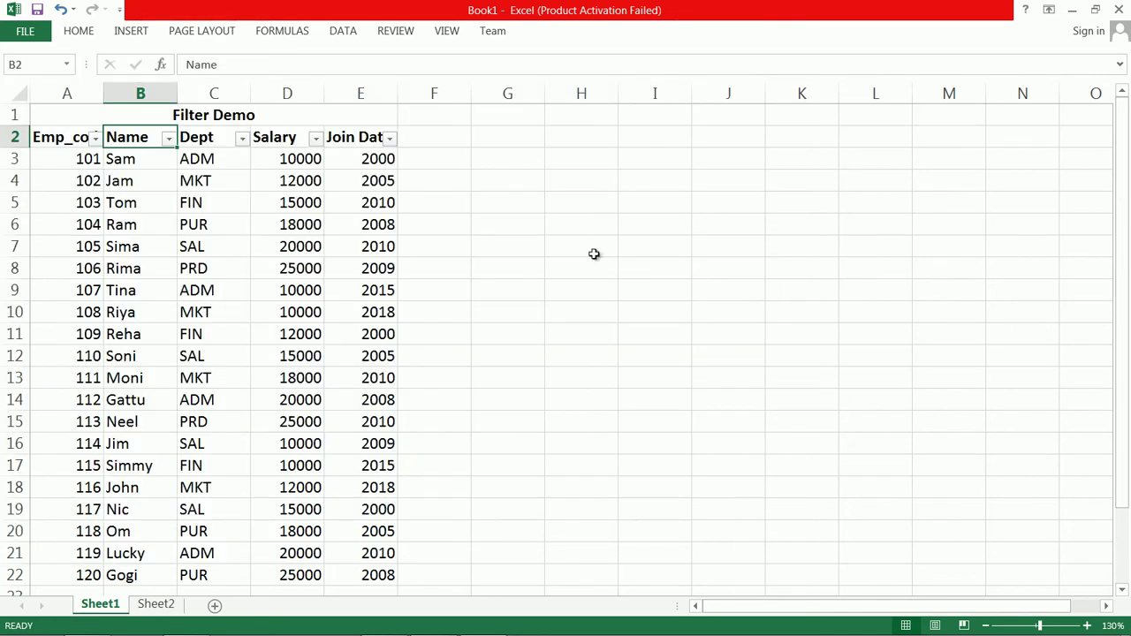
left_click(242, 139)
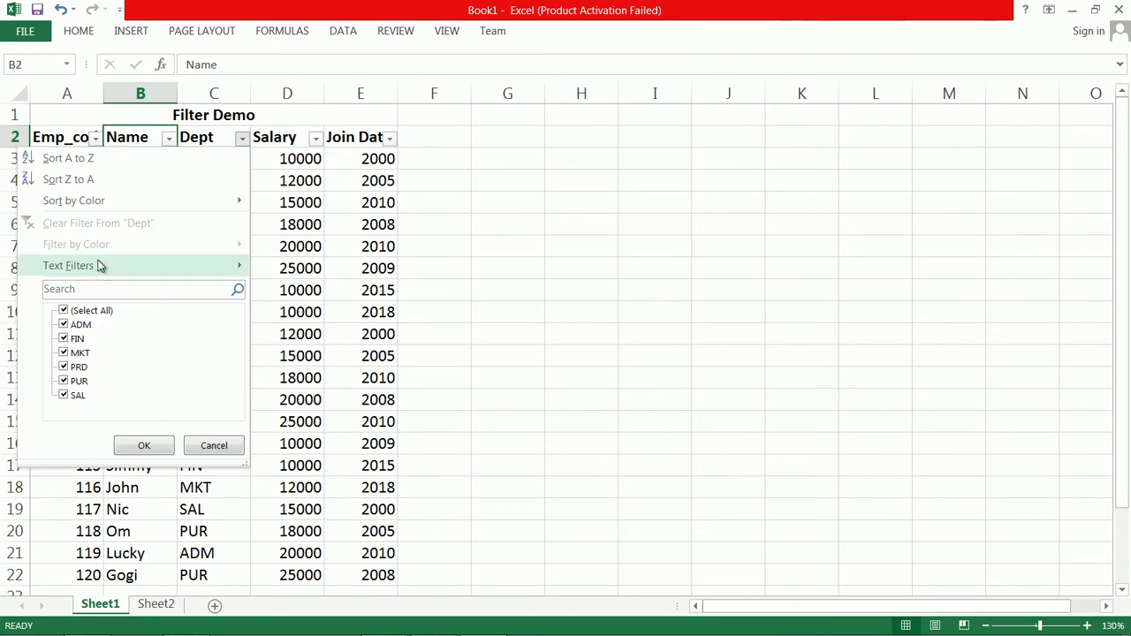
left_click(62, 311)
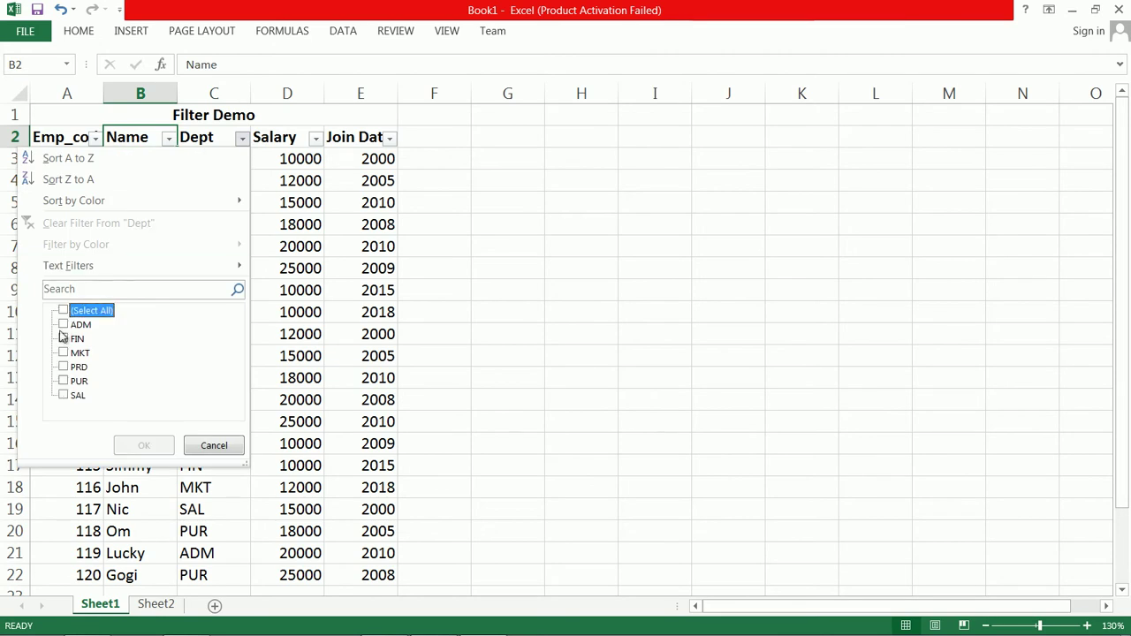
left_click(64, 380)
left_click(63, 367)
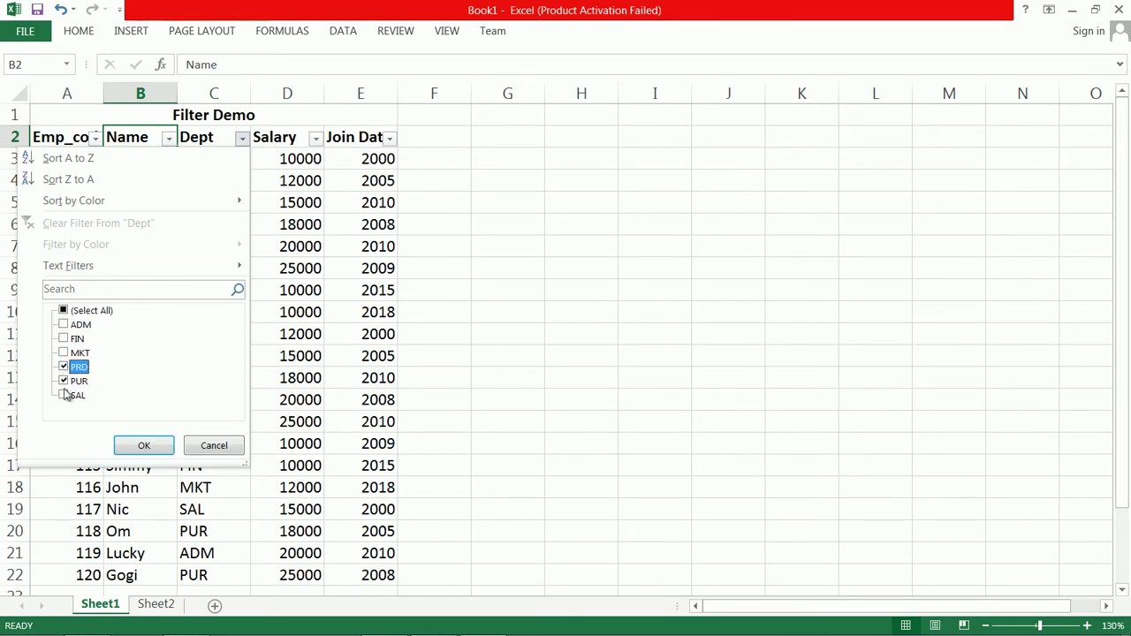
left_click(144, 446)
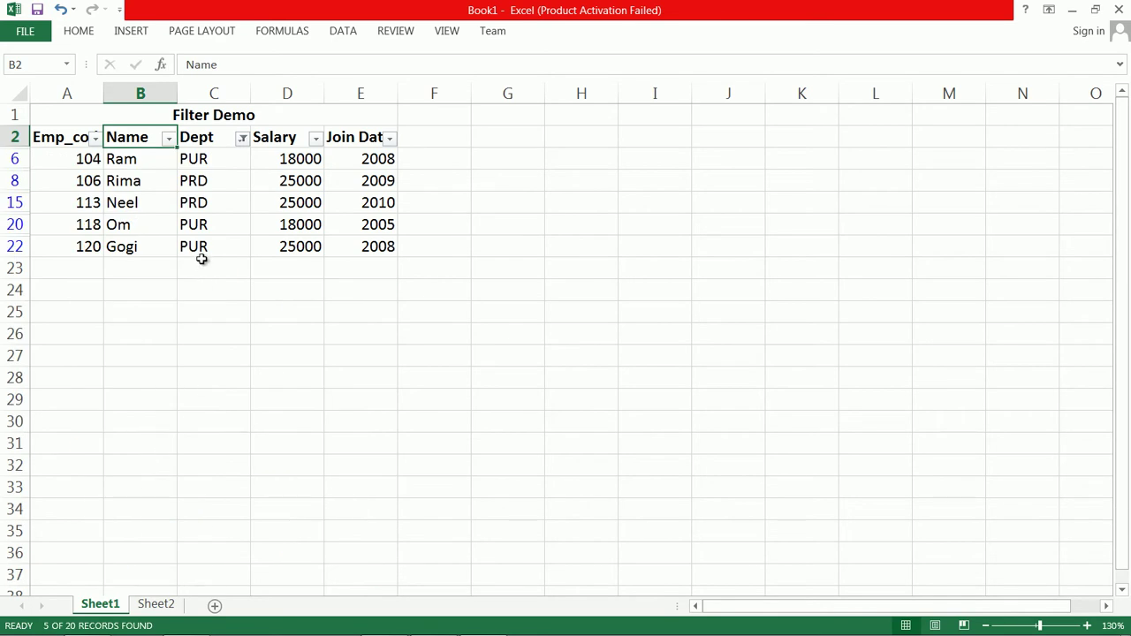
- Reselect all departments in the Dept filter to show every employee row
left_click(243, 141)
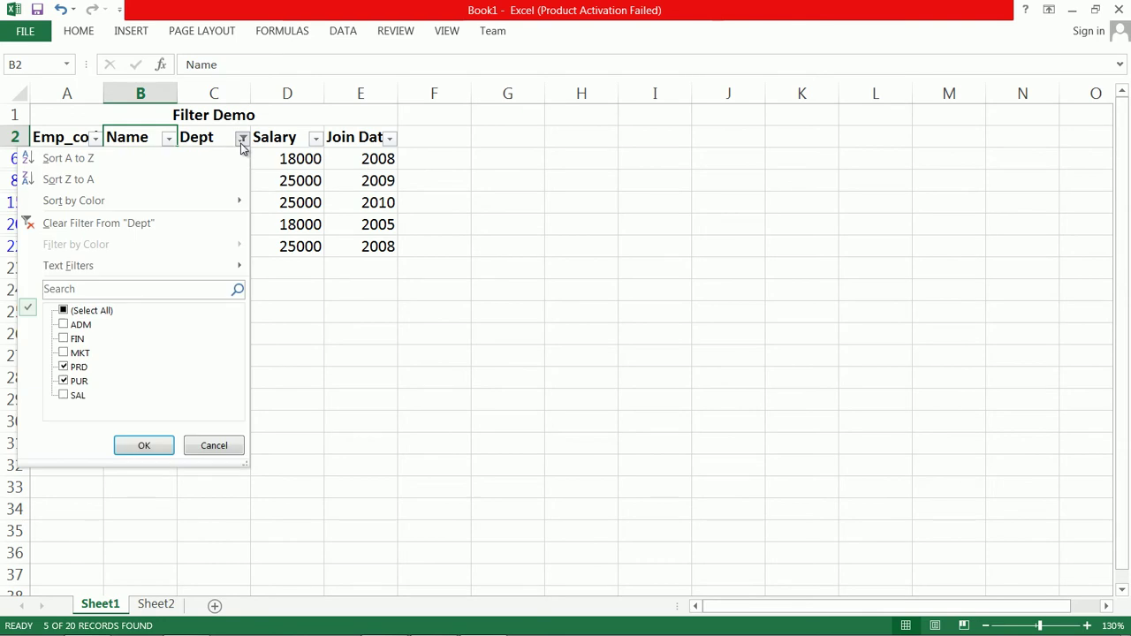
left_click(84, 311)
left_click(147, 448)
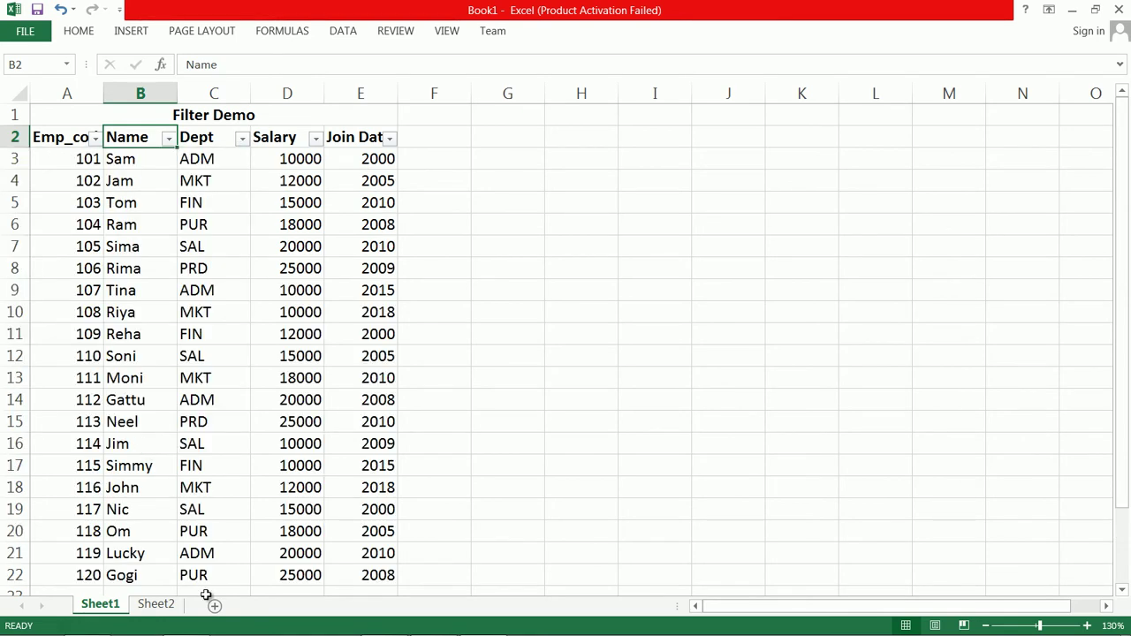
- Switch to Windows Photo Viewer to read the fourth task, about MKT department joining dates, and return to Excel
left_click(433, 624)
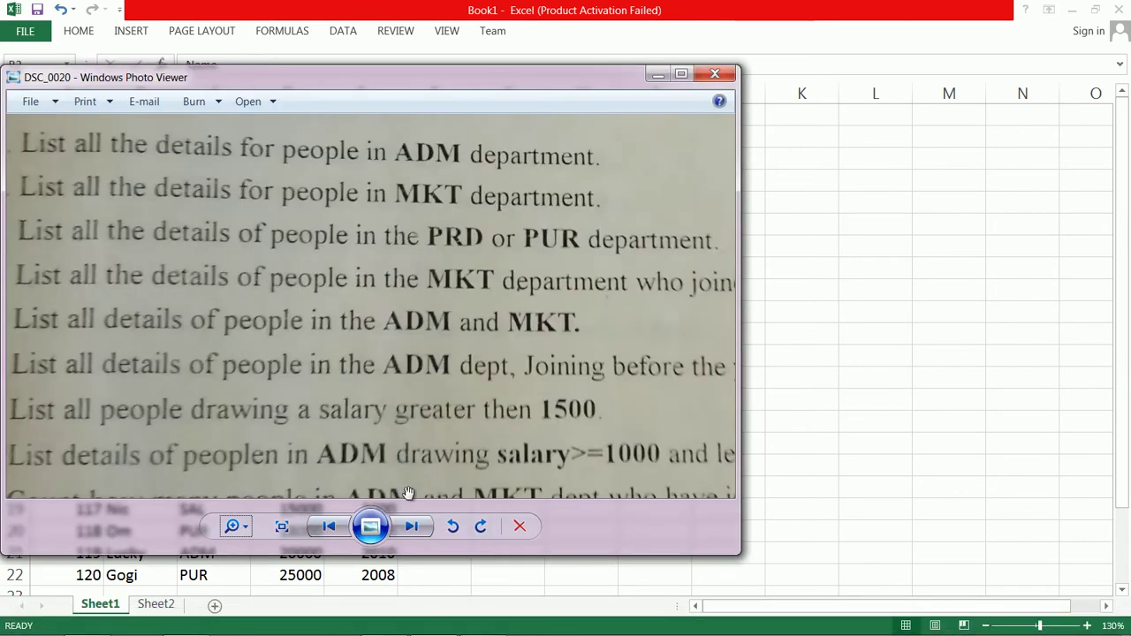
mouse_move(470, 300)
left_mouse_down()
mouse_move(122, 307)
mouse_move(468, 314)
left_mouse_up()
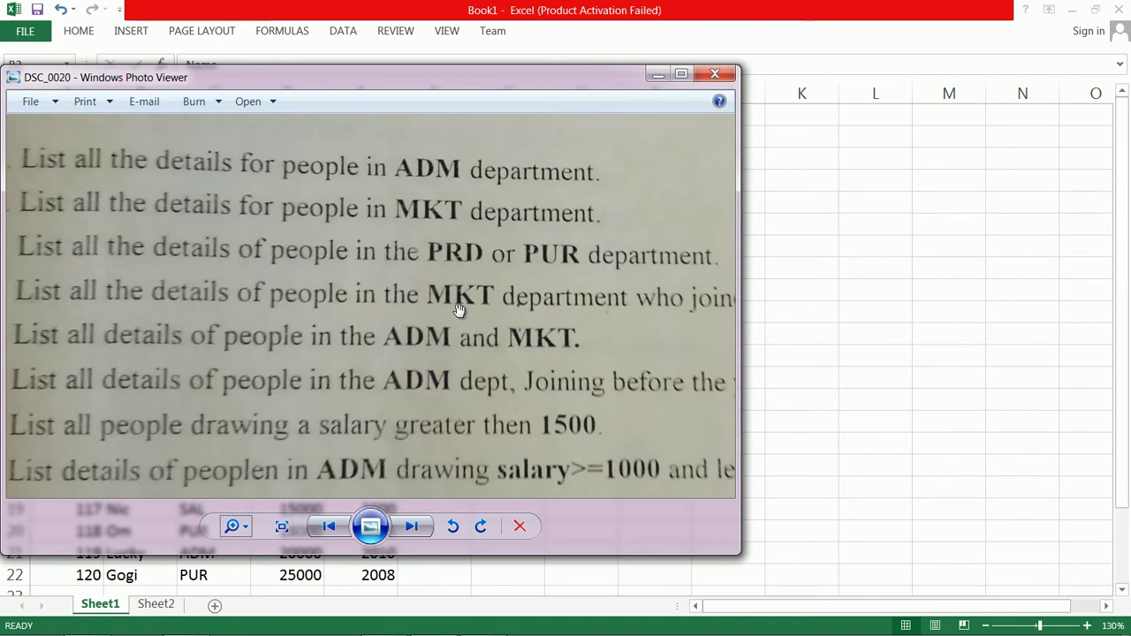
left_click(865, 306)
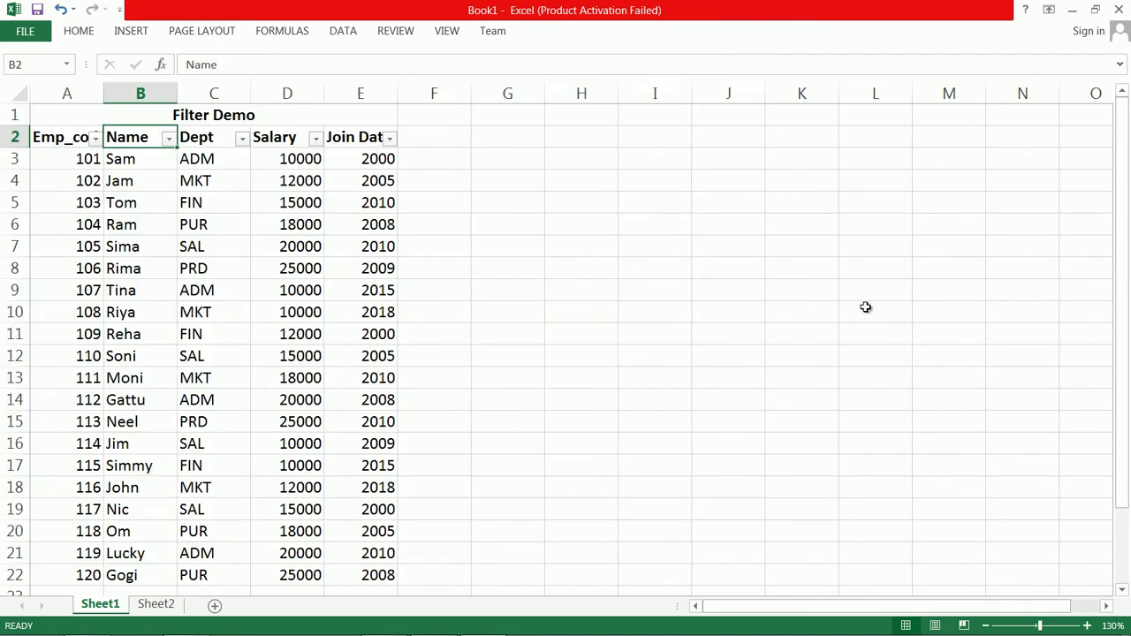
- Filter the Dept column to show only the MKT department
left_click(242, 140)
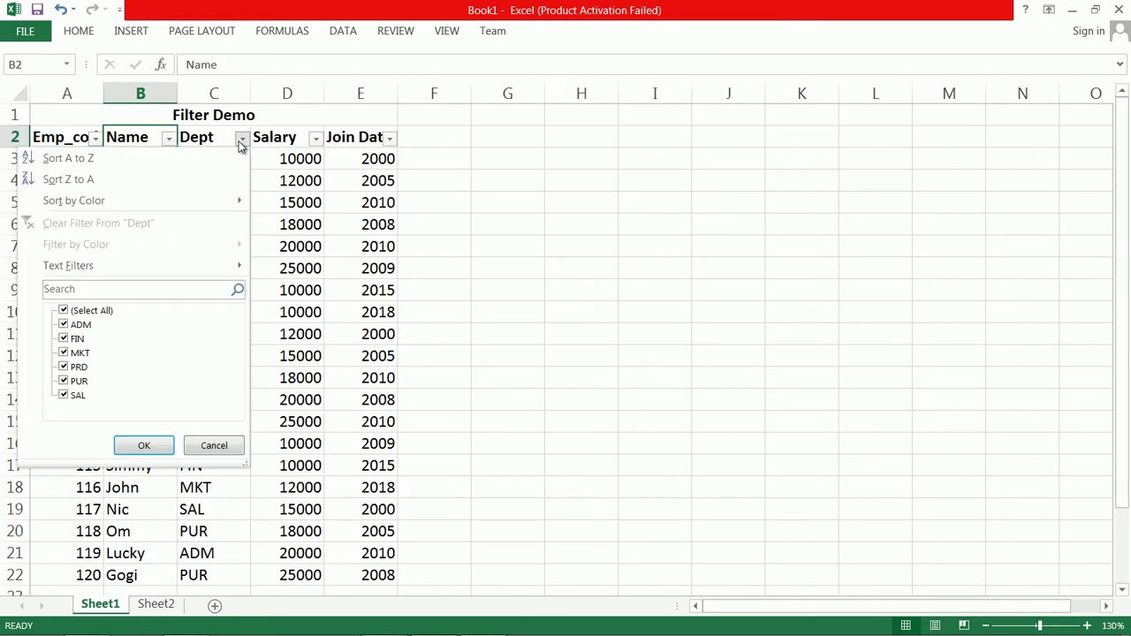
left_click(81, 311)
left_click(76, 353)
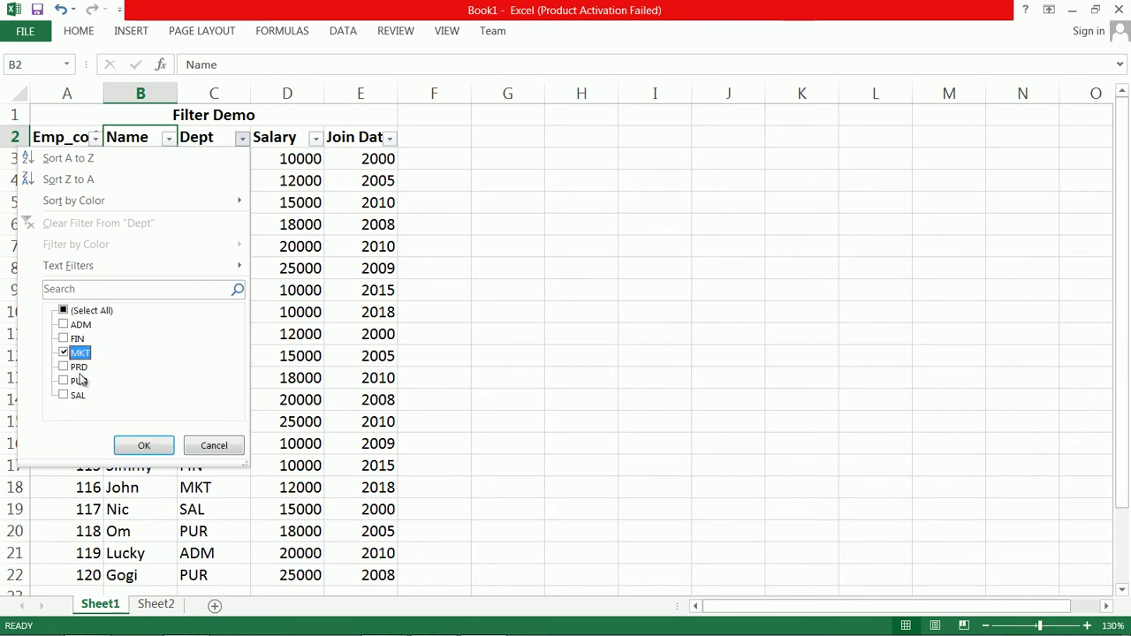
left_click(144, 444)
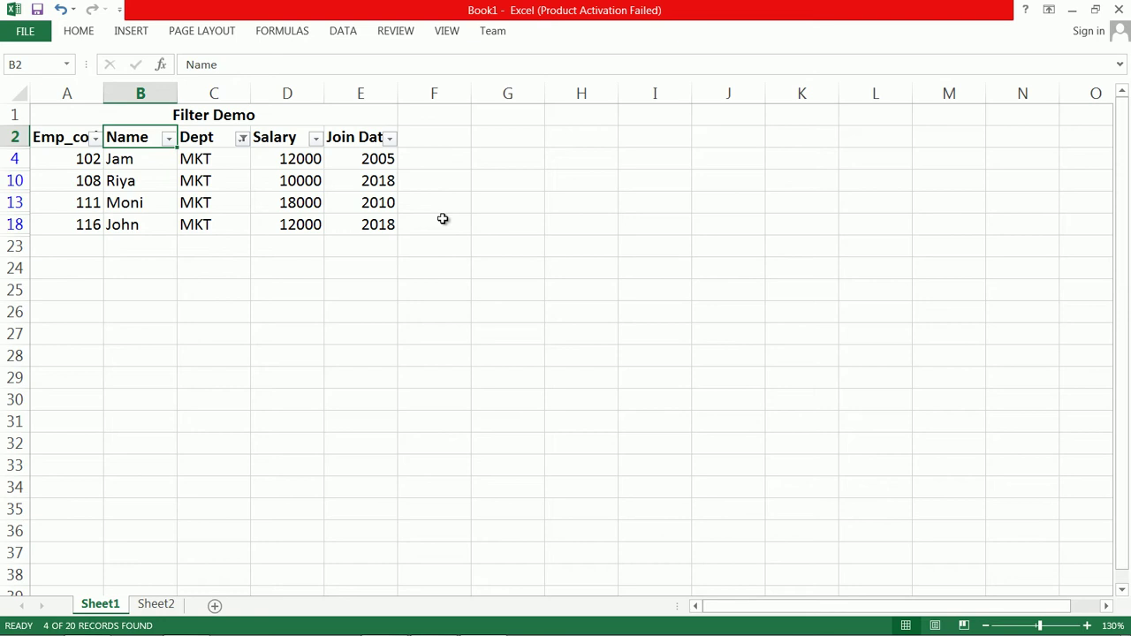
- Try a custom Join Date filter on the MKT rows with the condition is greater than 2018
left_click(391, 140)
mouse_move(372, 270)
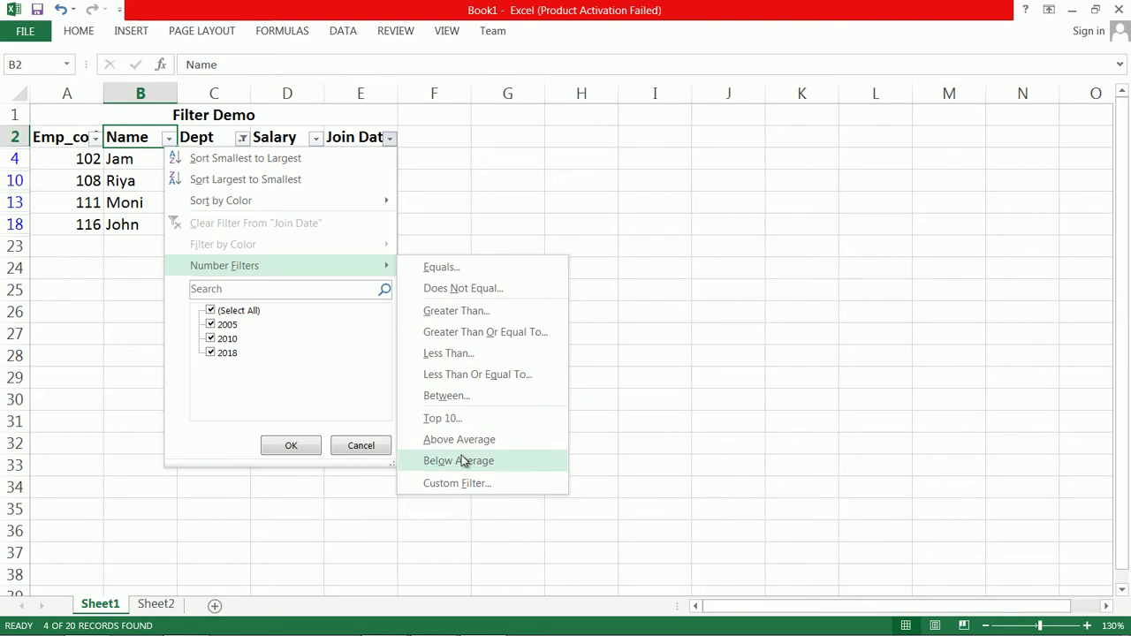
left_click(459, 488)
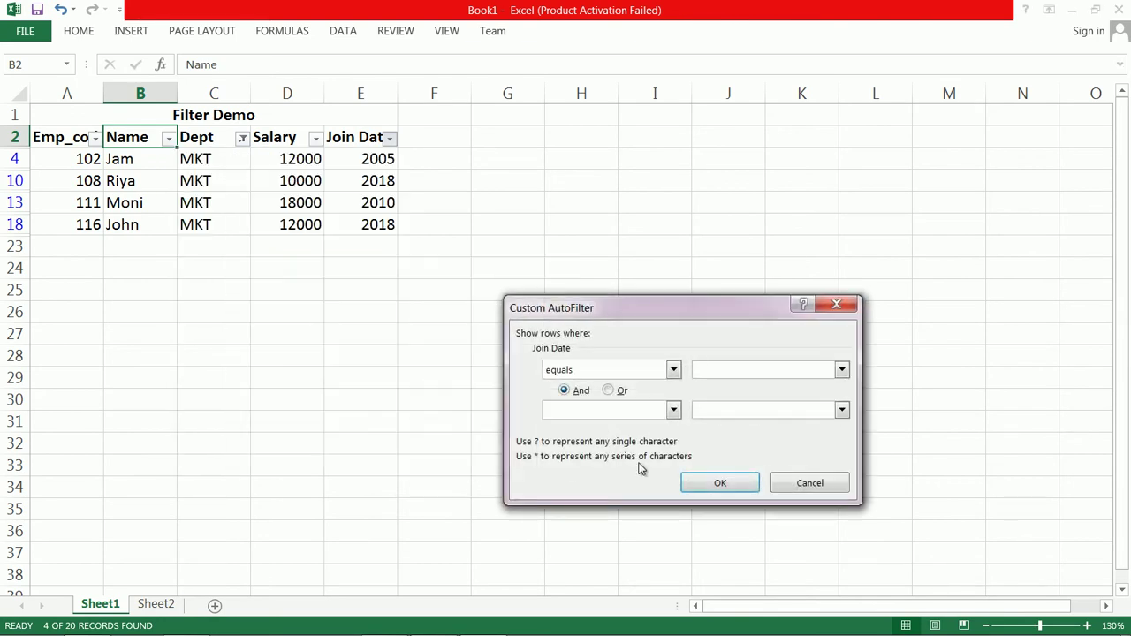
left_click(674, 372)
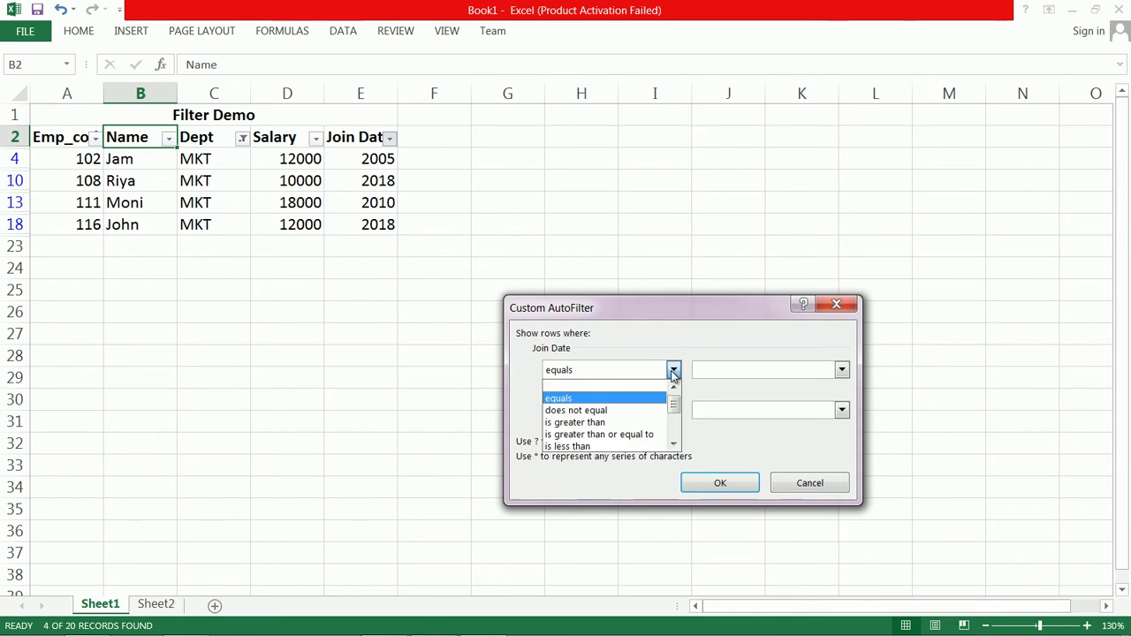
left_click(619, 423)
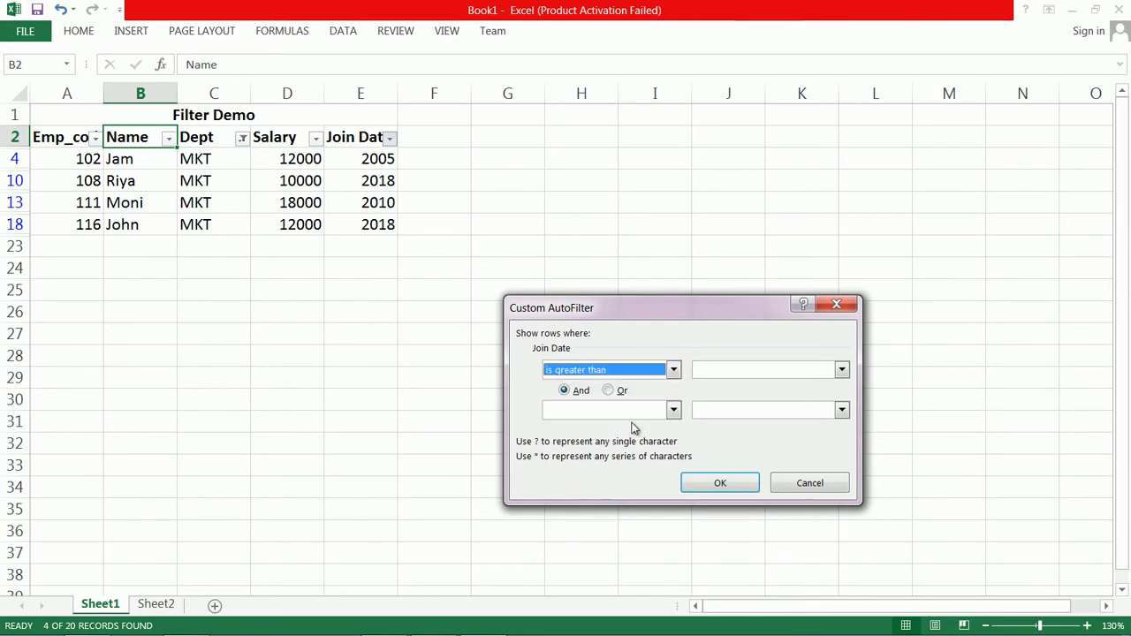
left_click(841, 370)
left_click(771, 397)
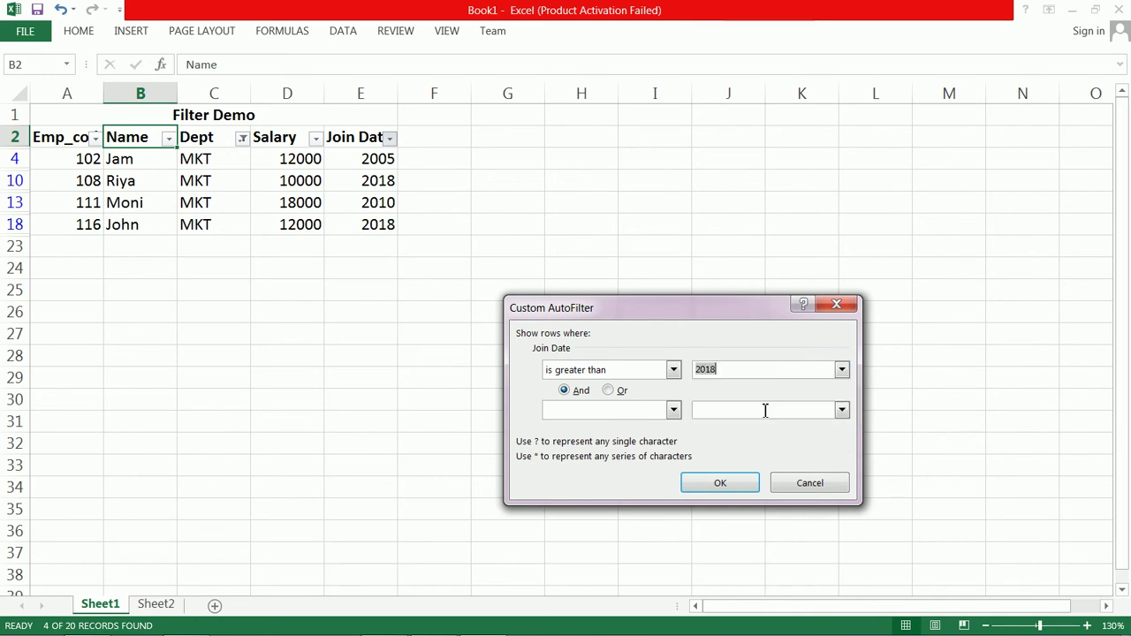
left_click(722, 482)
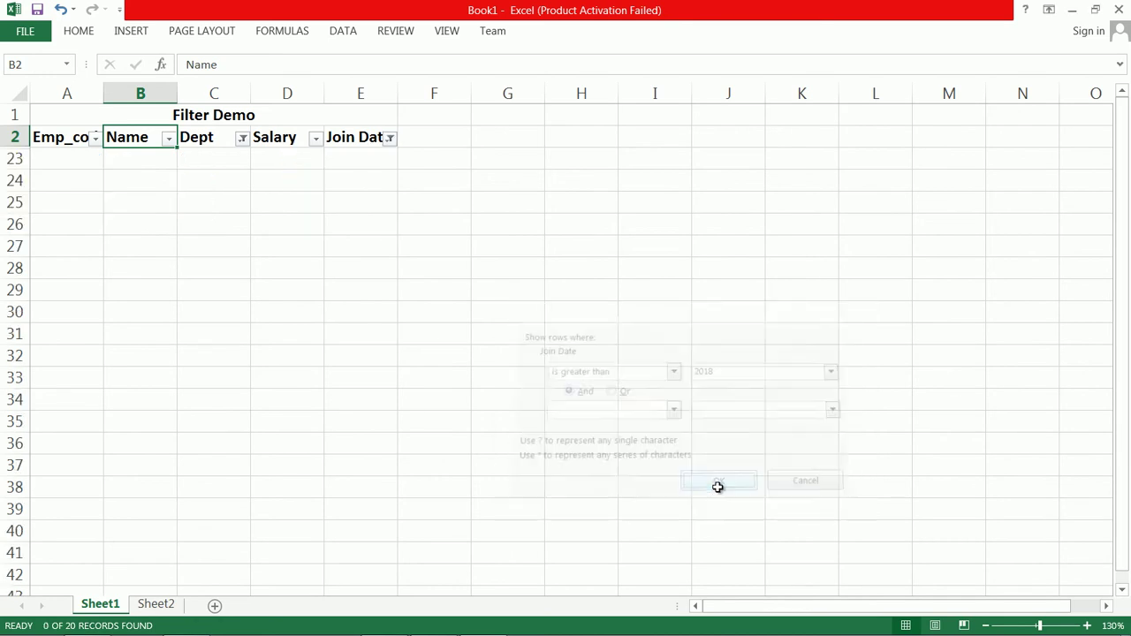
- Reselect all values in the Join Date filter to remove the greater-than condition
left_click(390, 140)
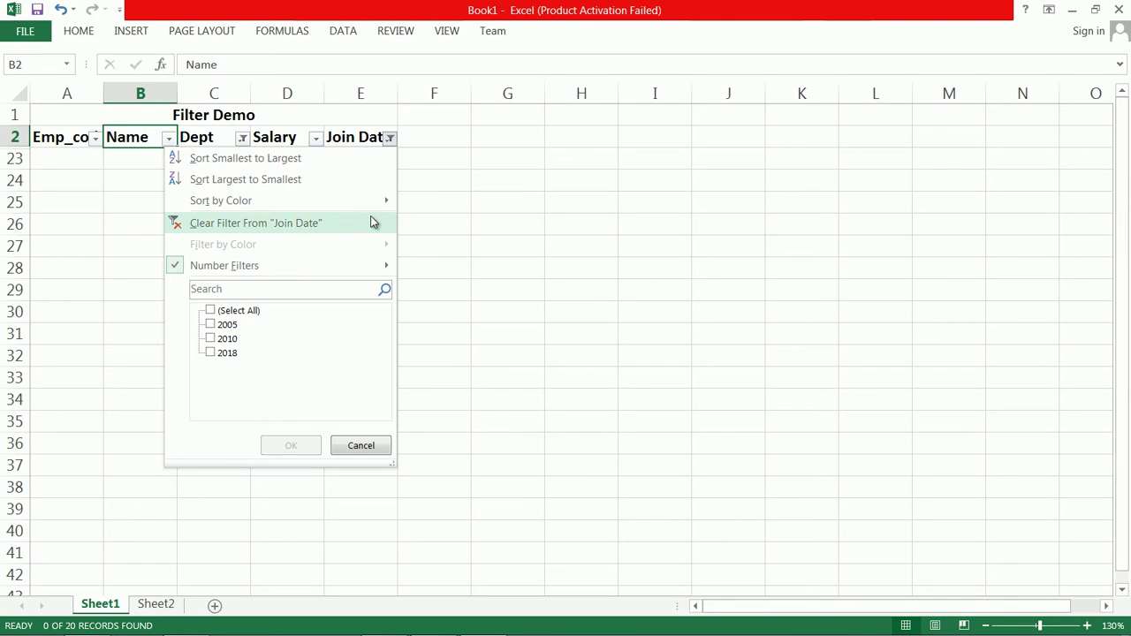
left_click(210, 312)
left_click(309, 452)
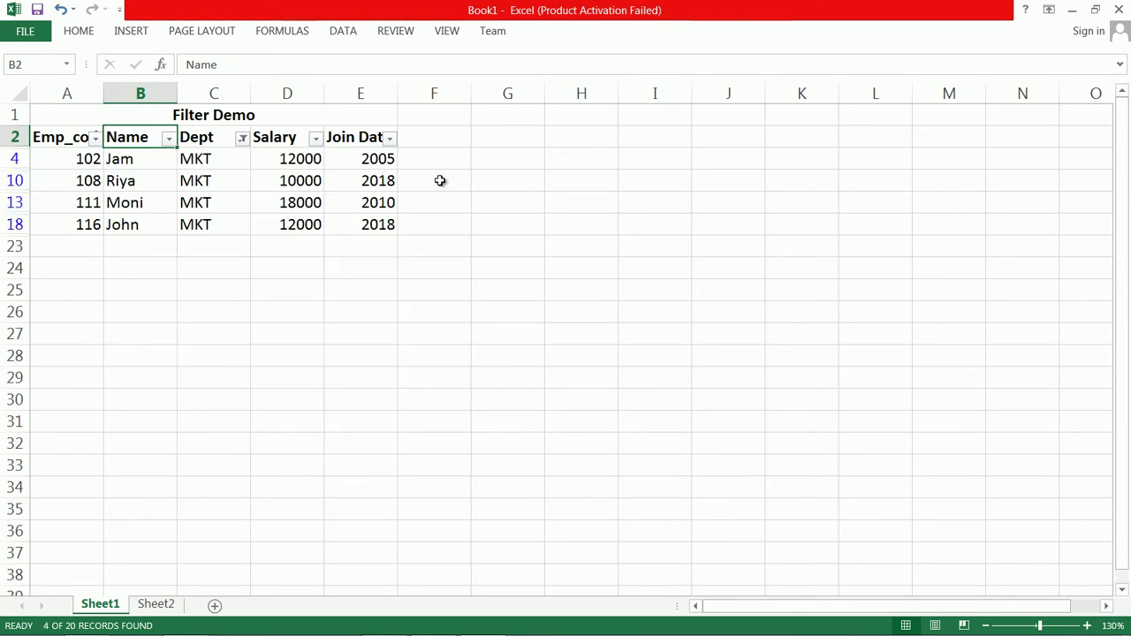
- Apply a custom Join Date filter to the MKT rows with the condition is less than 2018
left_click(389, 141)
mouse_move(395, 271)
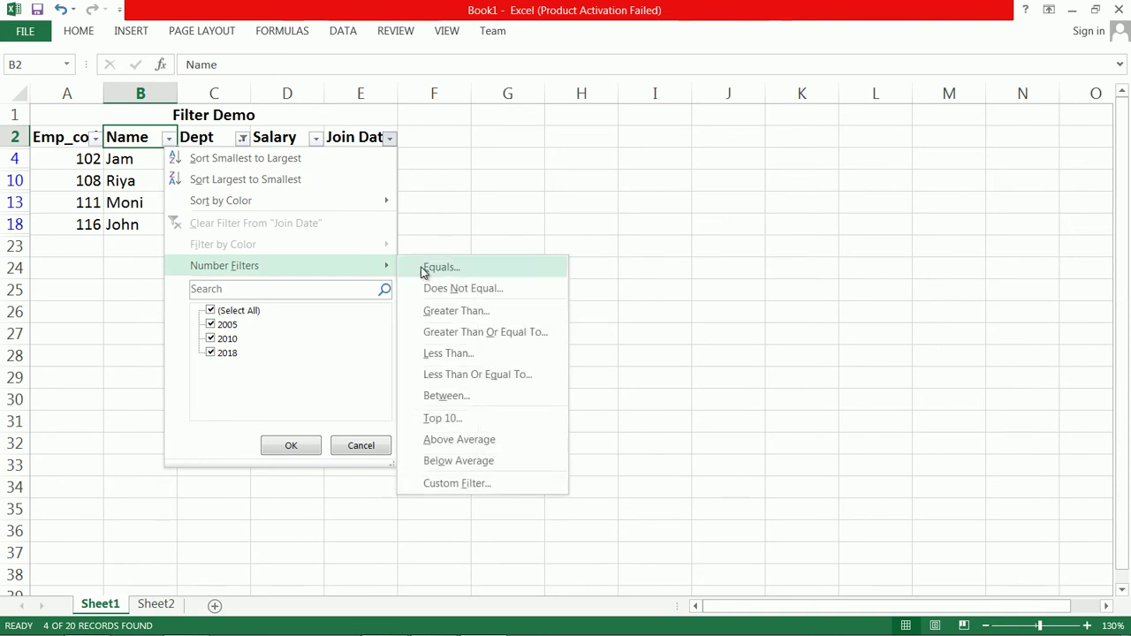
left_click(457, 484)
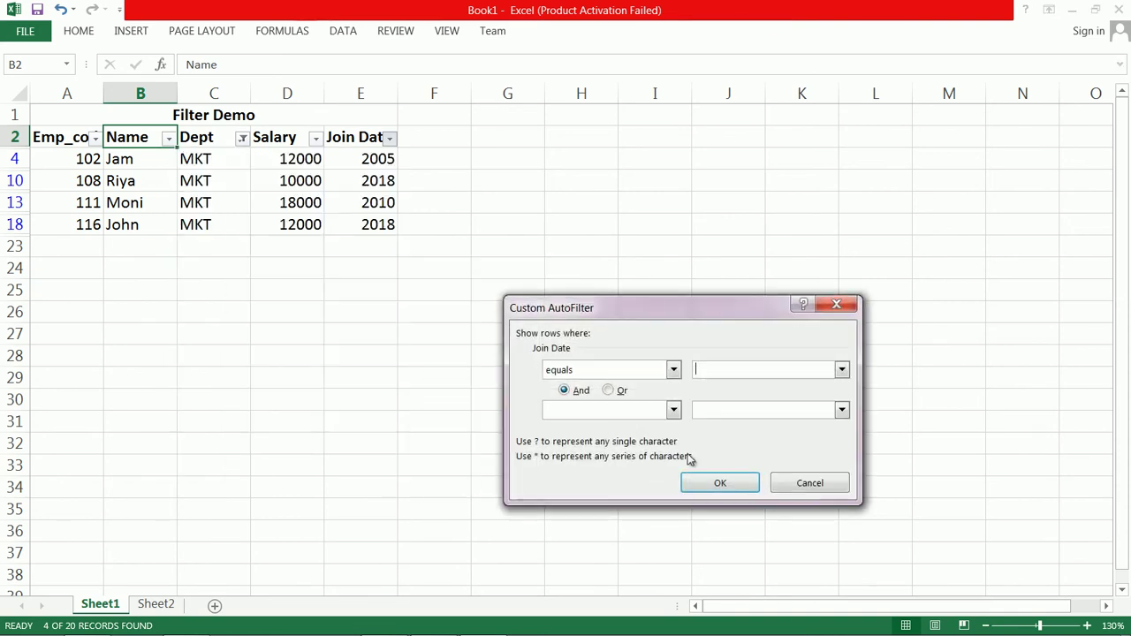
left_click(673, 371)
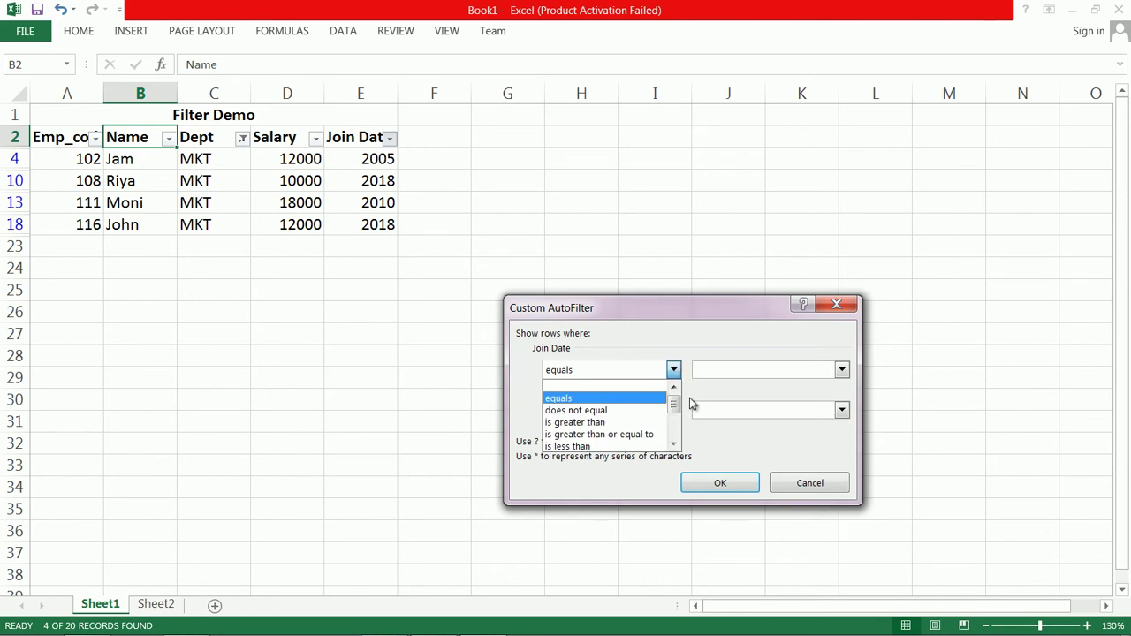
left_click_drag(672, 407, 677, 420)
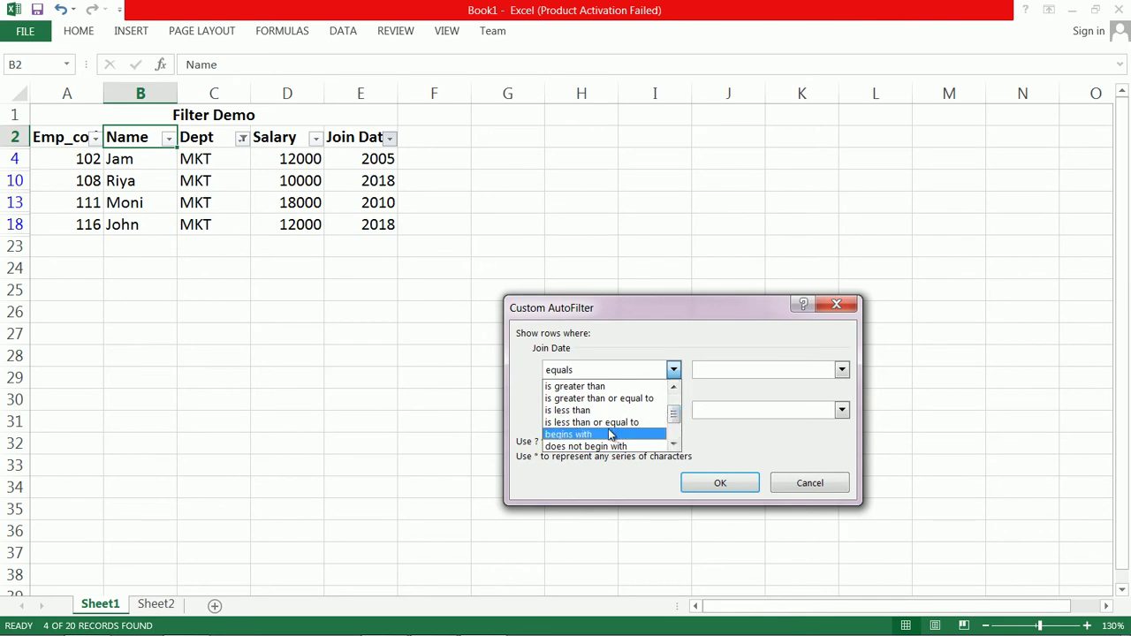
left_click(607, 410)
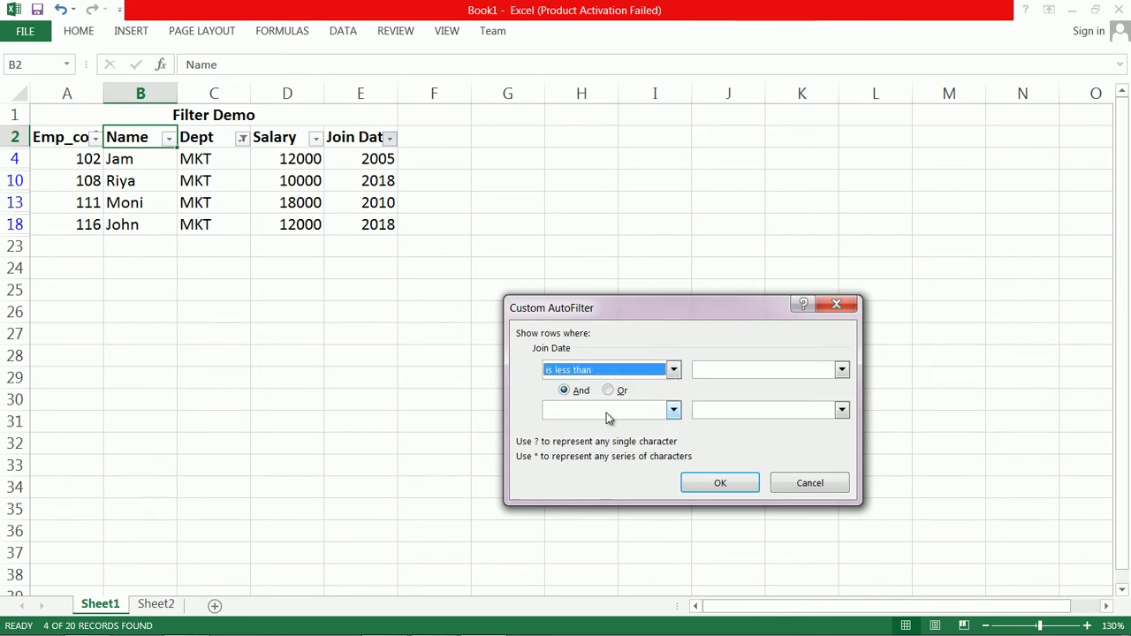
left_click(842, 370)
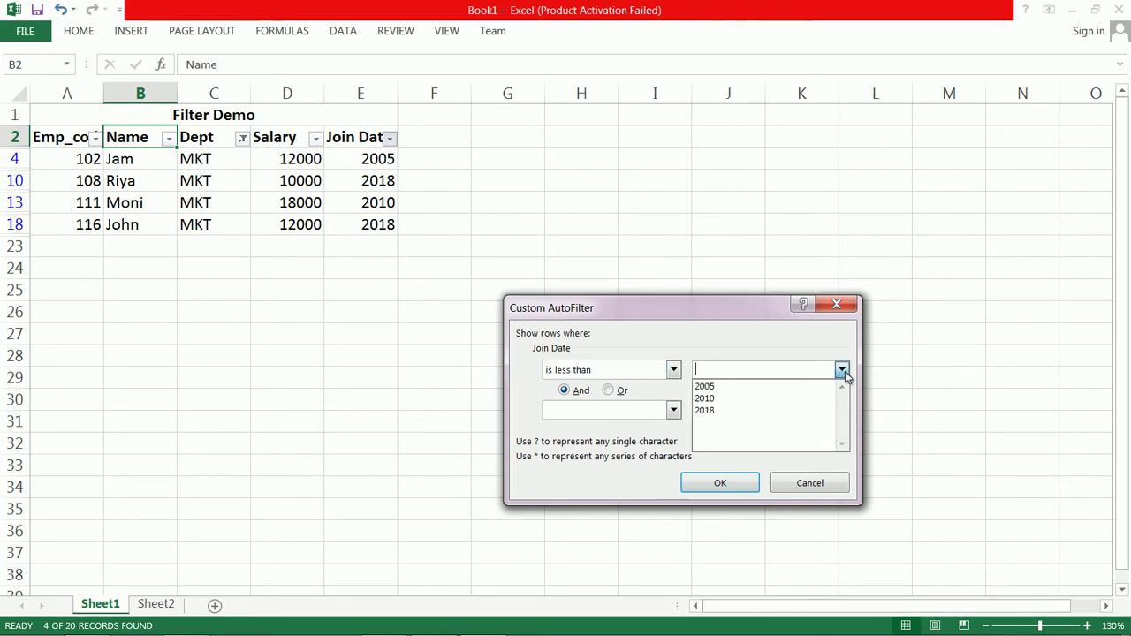
left_click(781, 410)
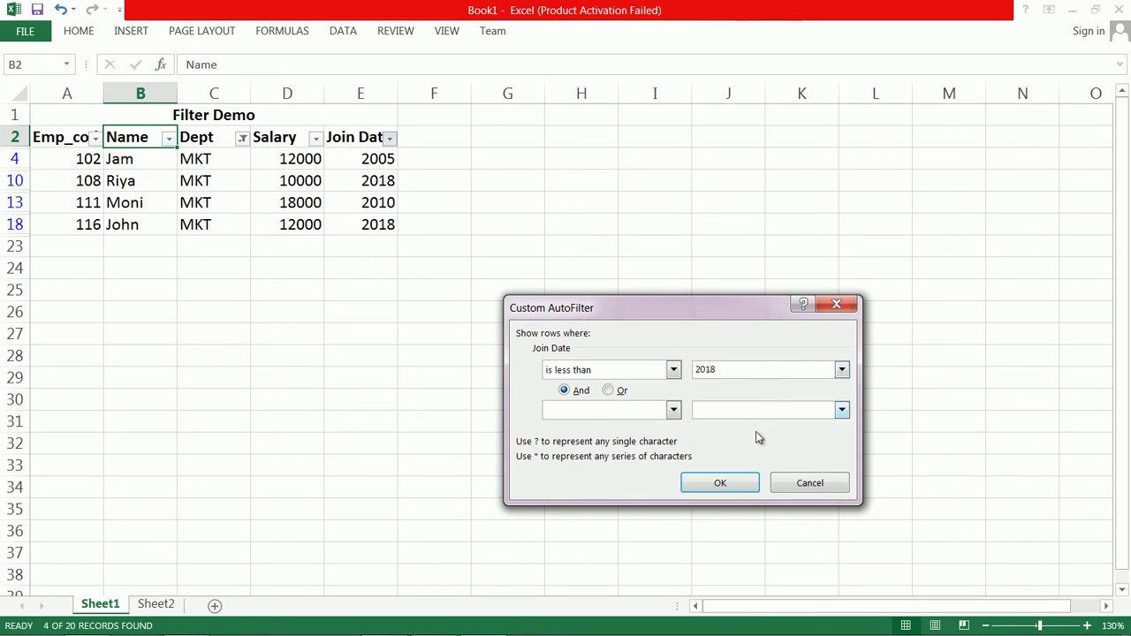
left_click(720, 484)
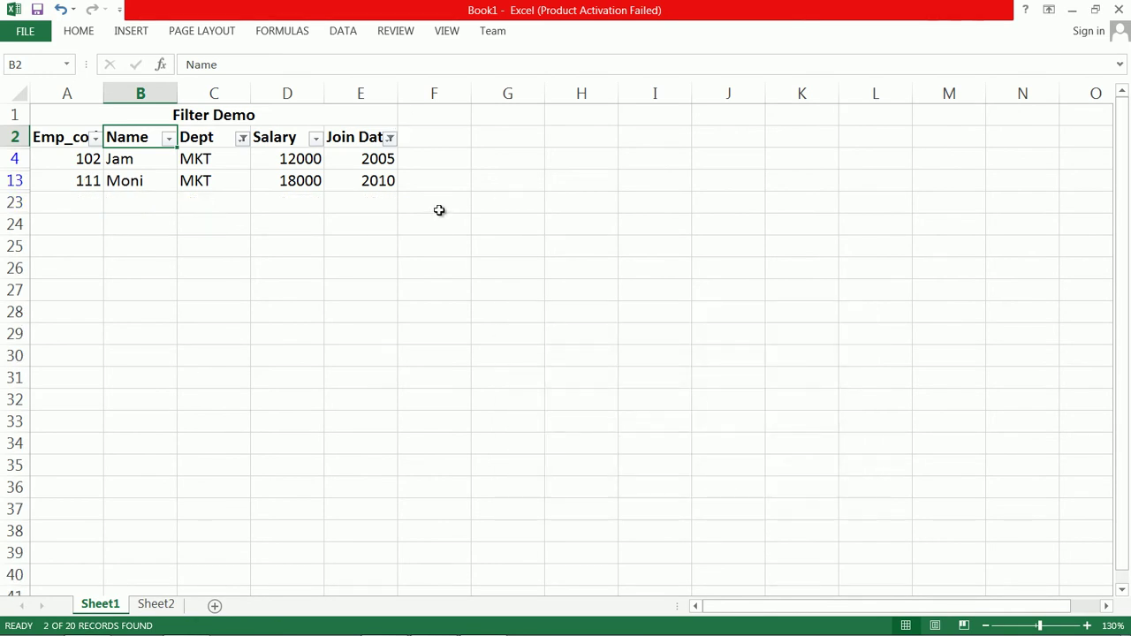
- Reselect all join dates to remove the less-than condition from the MKT rows
left_click(389, 138)
left_click(223, 310)
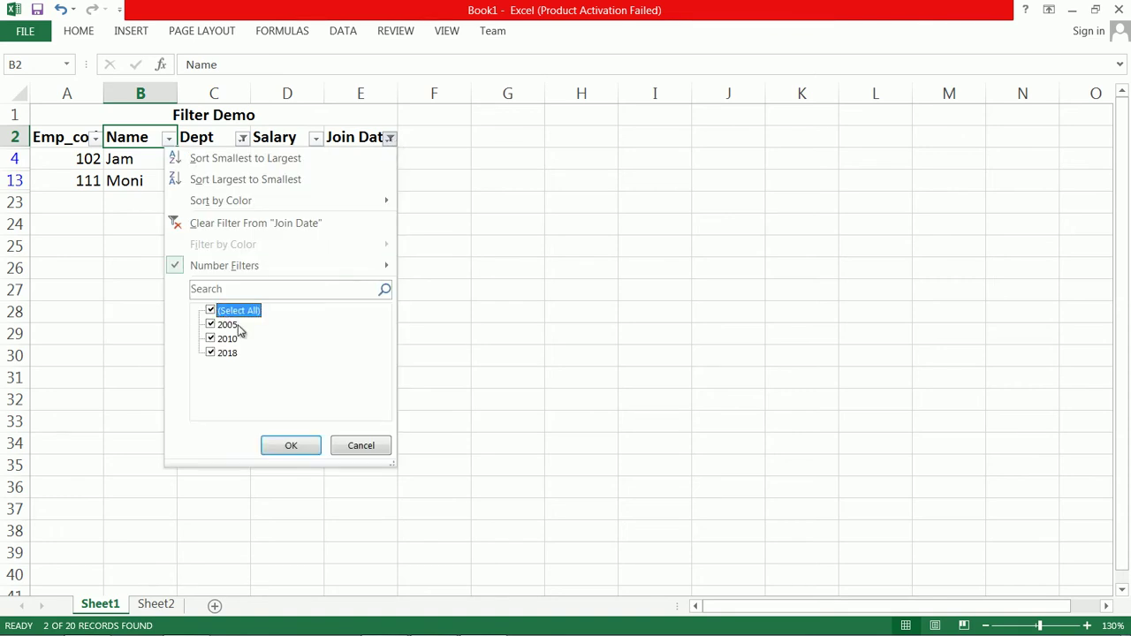
left_click(292, 445)
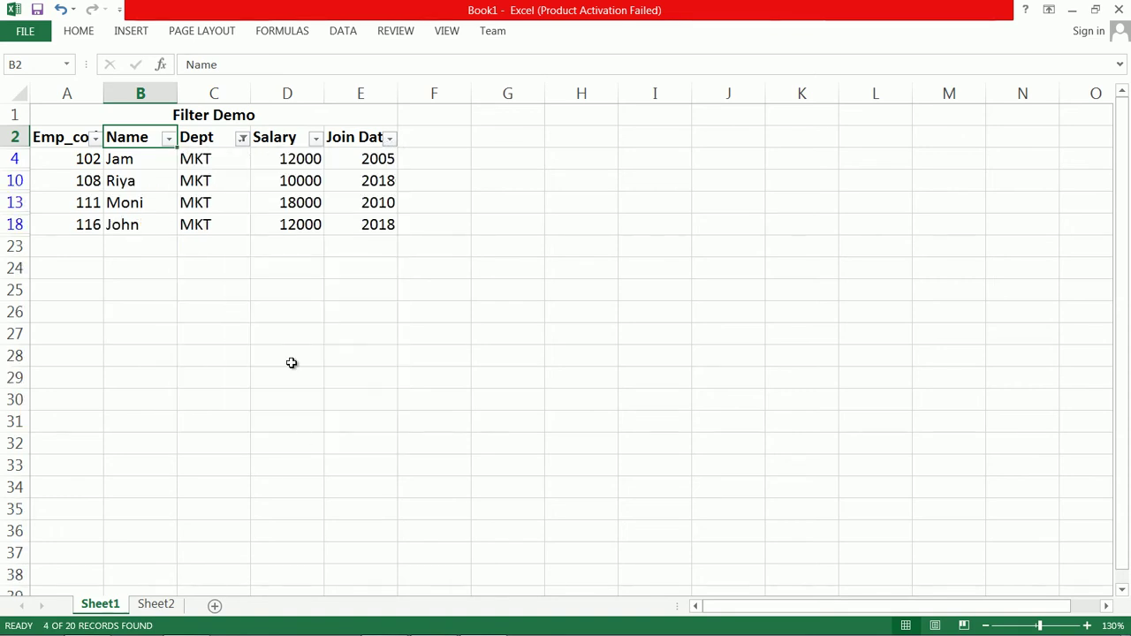
- Reselect all departments in the Dept filter to remove the MKT restriction
left_click(244, 138)
left_click(90, 311)
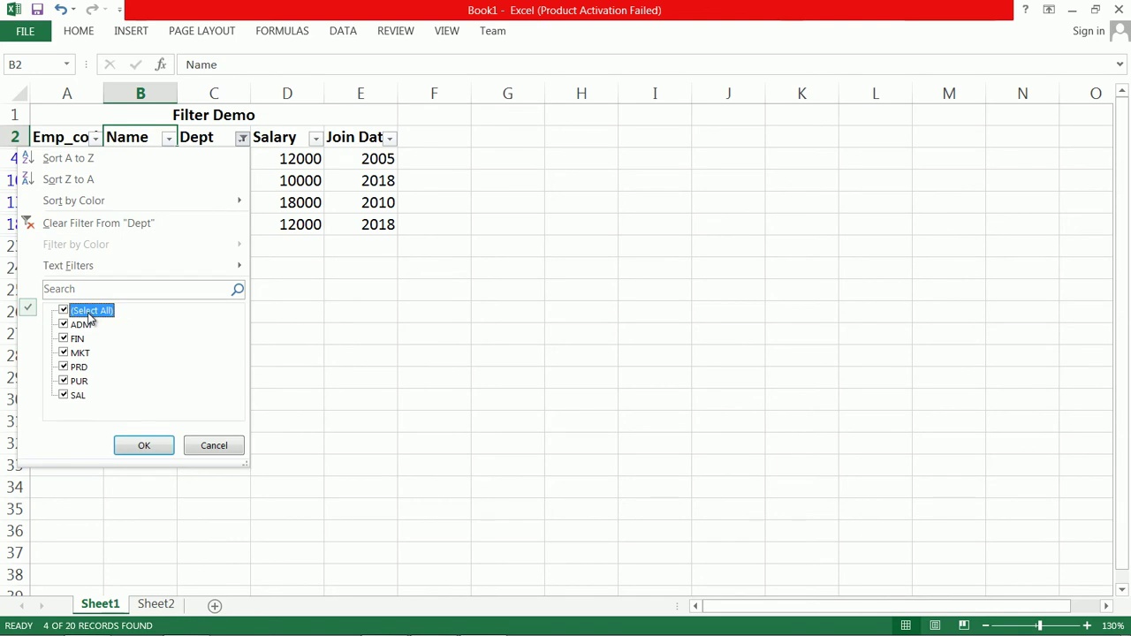
left_click(144, 445)
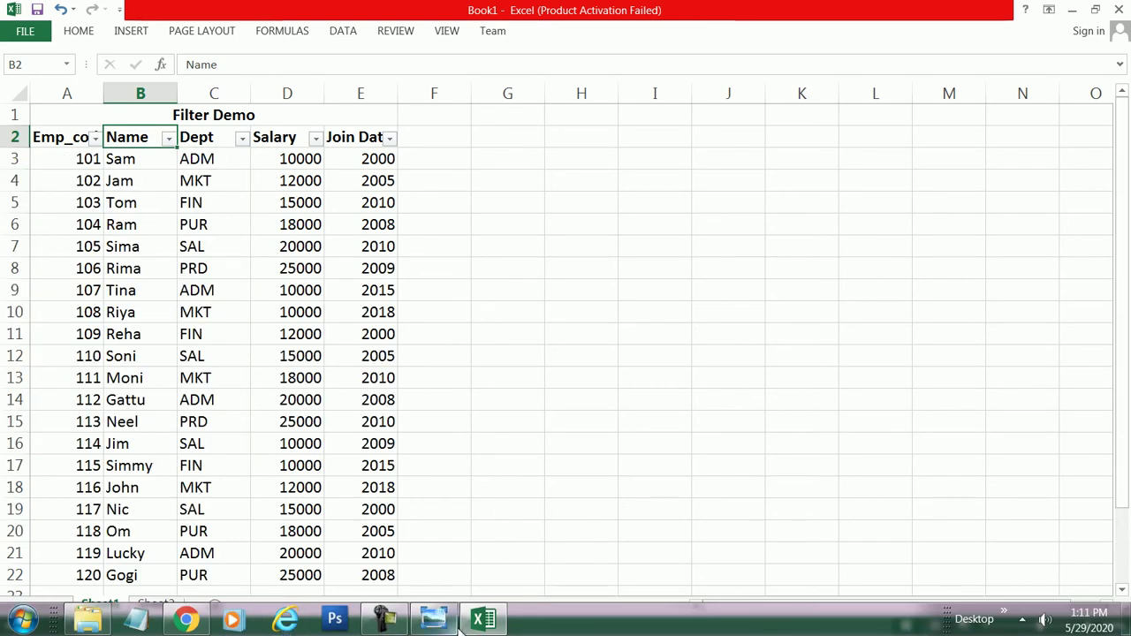
- Switch to the exercise photo in Windows Photo Viewer, read the ADM joining-date and salary tasks, and return to Excel
left_click(433, 624)
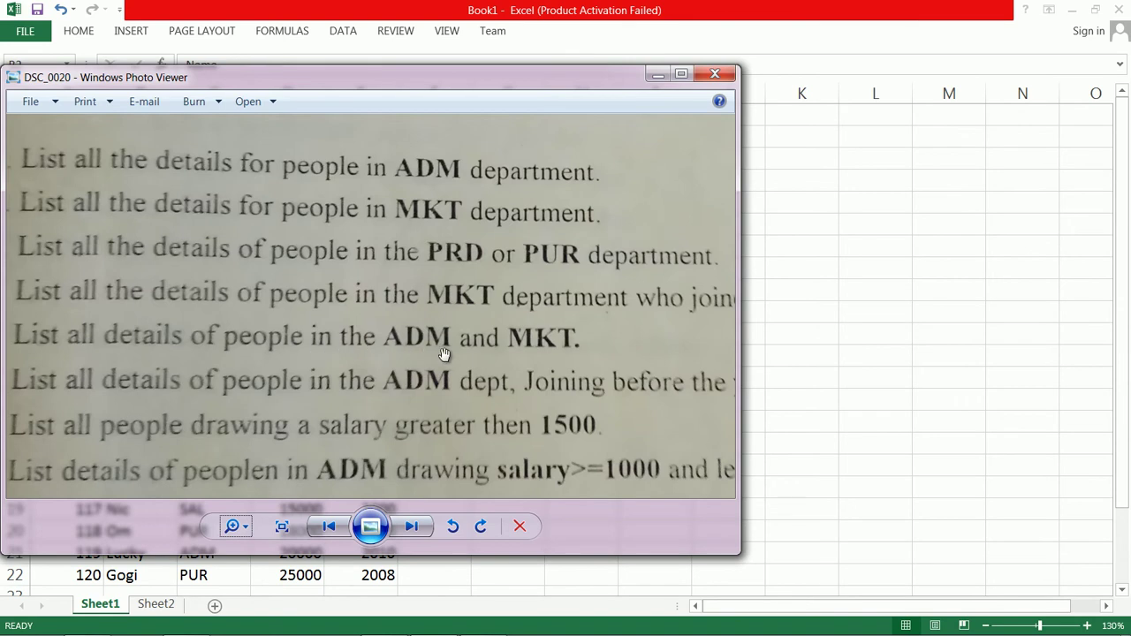
left_click_drag(424, 395, 395, 311)
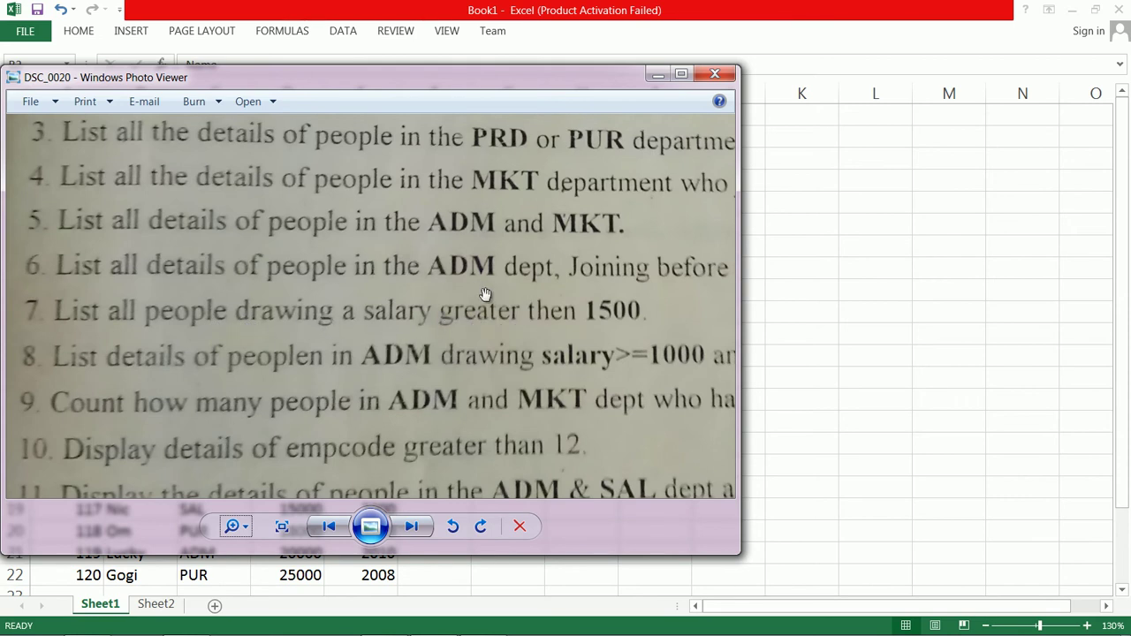
key("alt+Tab")
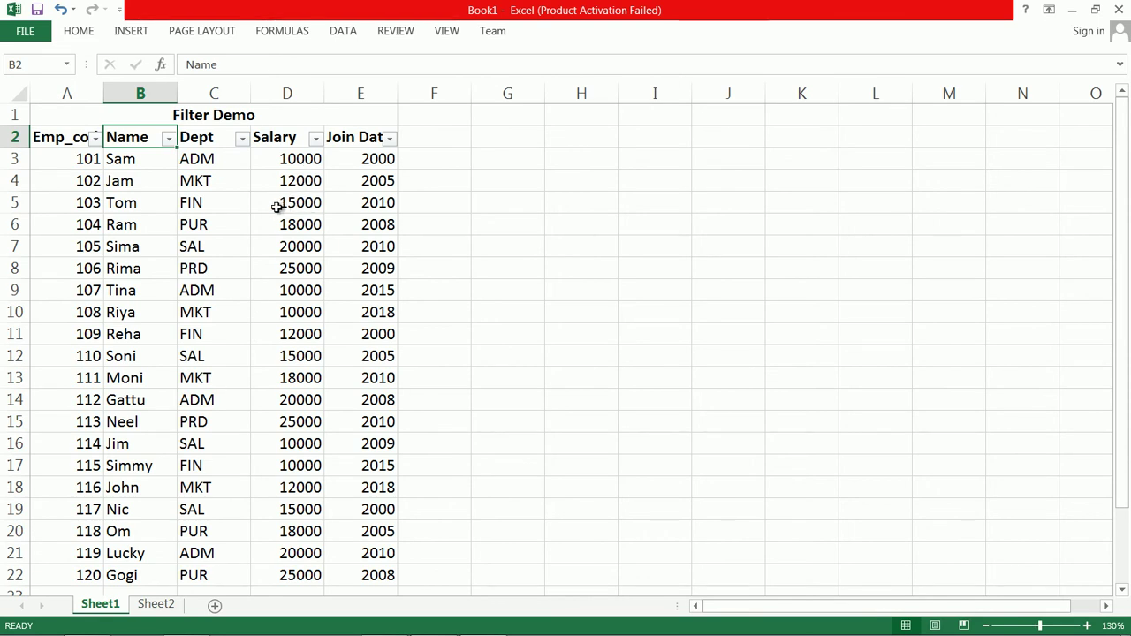
- Apply a custom Salary filter to the employee table with the condition is greater than or equal to 15000
left_click(316, 140)
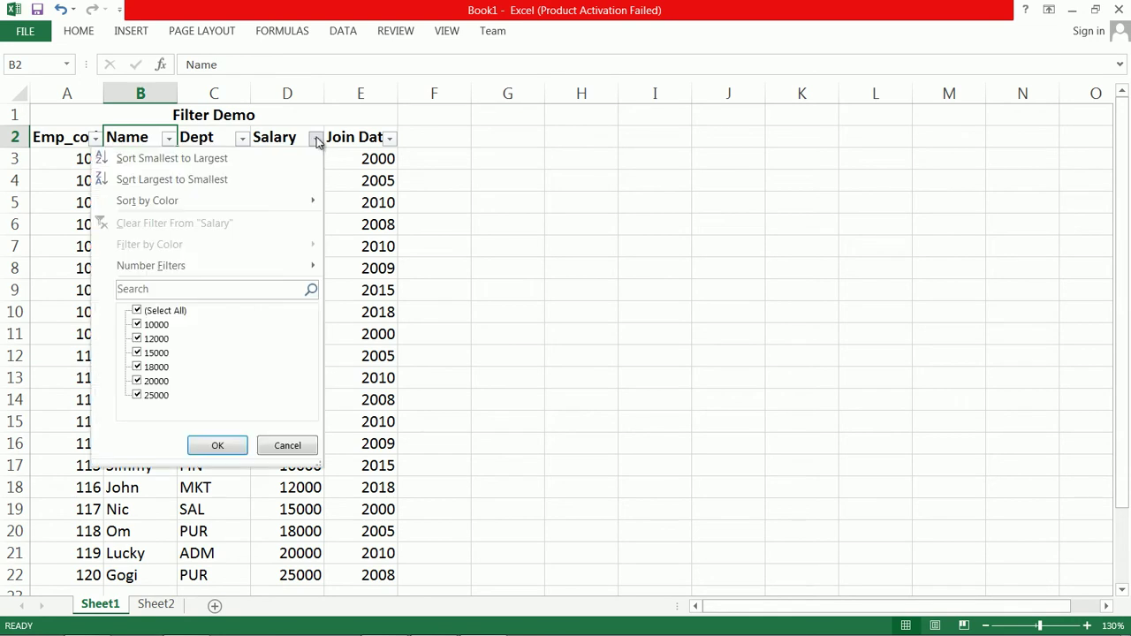
mouse_move(278, 268)
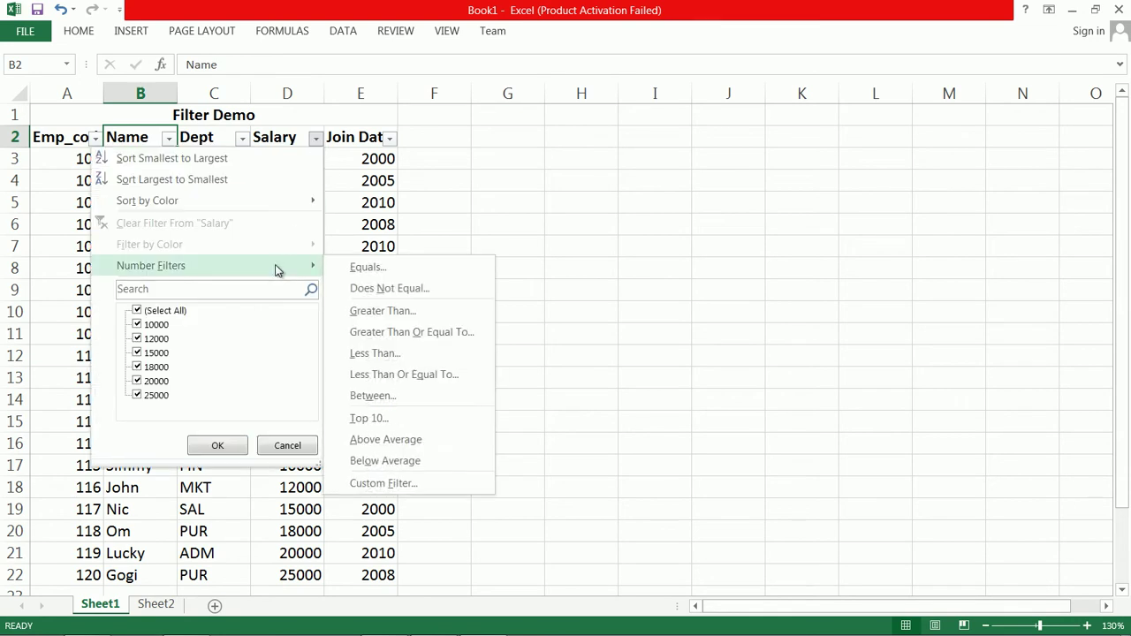
left_click(379, 483)
left_click(673, 370)
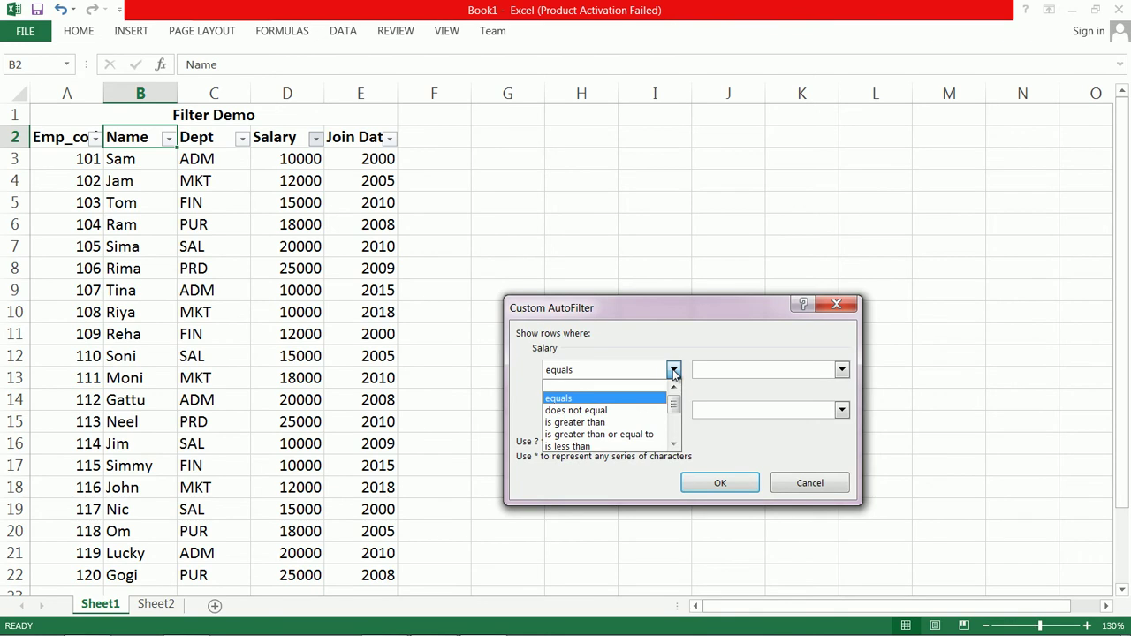
left_click(652, 436)
left_click(841, 370)
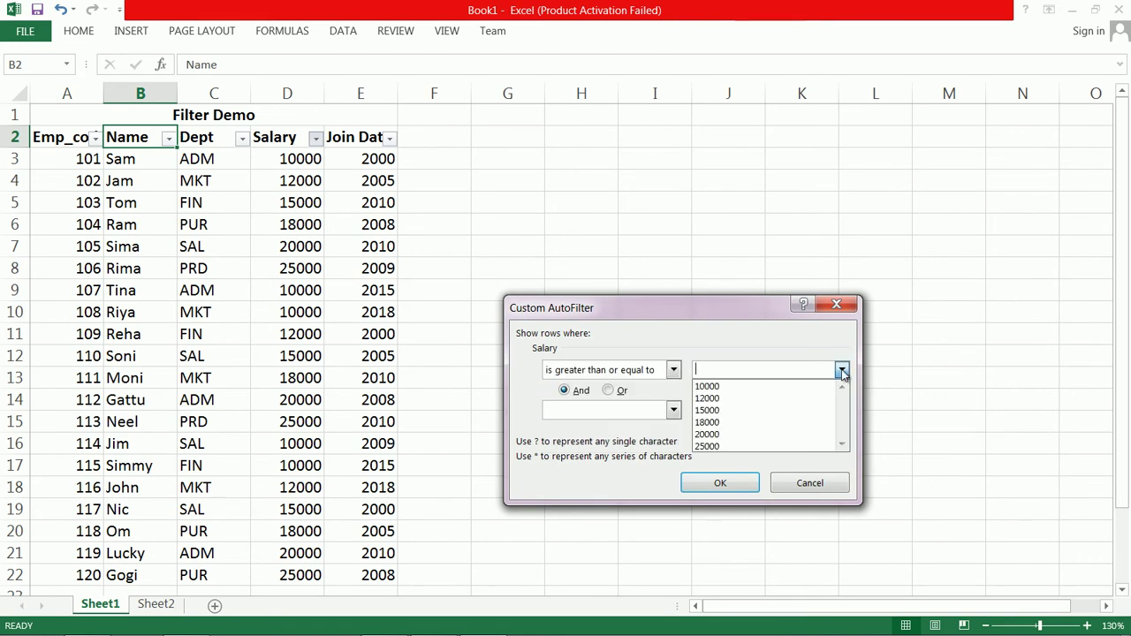
left_click(766, 407)
left_click(731, 483)
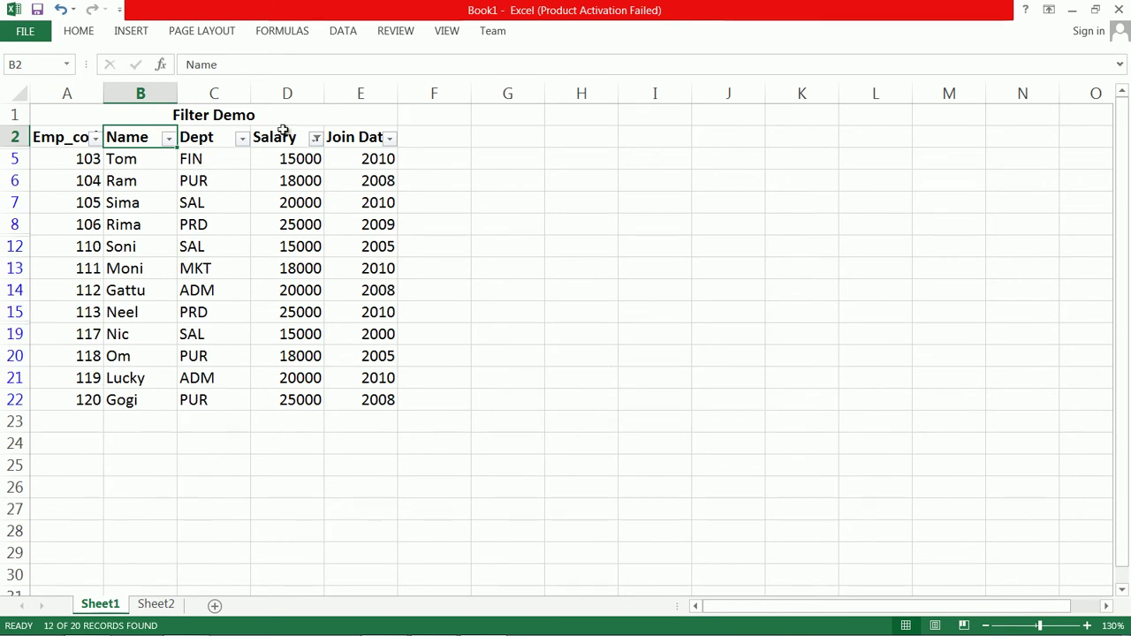
- Reselect all values in the Salary filter to remove the greater-than-or-equal condition
left_click(317, 141)
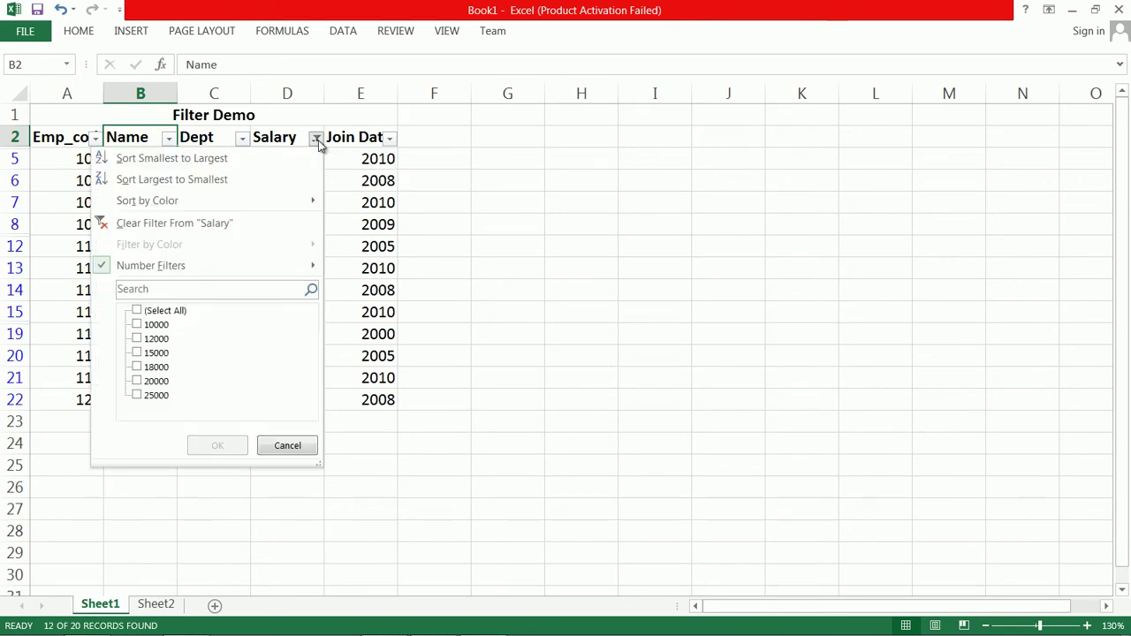
left_click(139, 310)
left_click(218, 445)
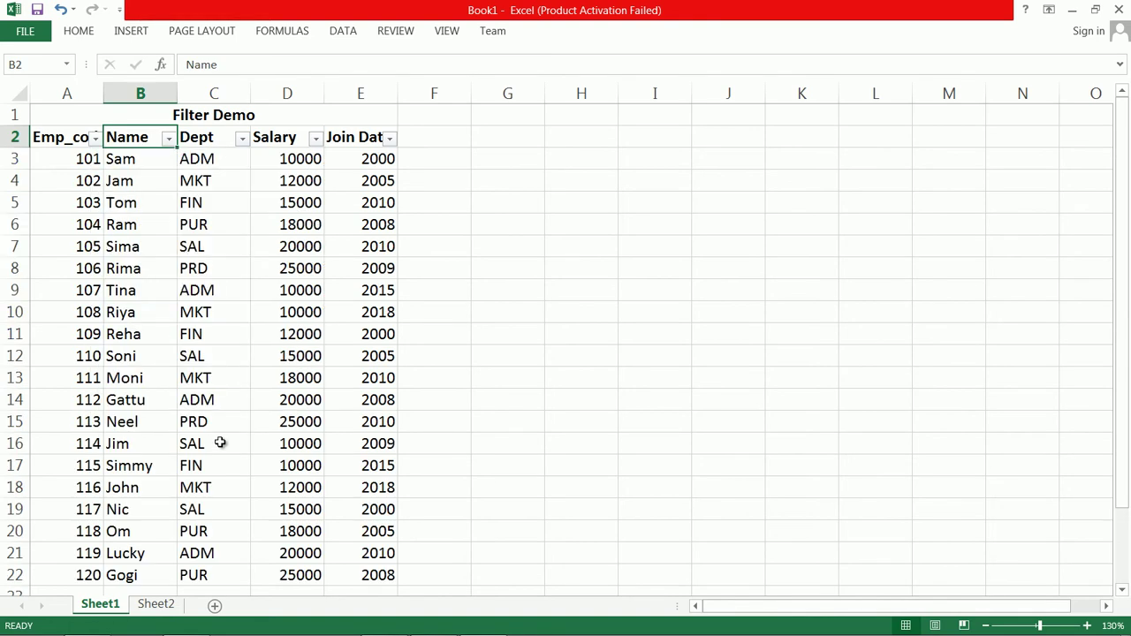
- Read exercise 8 about ADM salaries in the Windows Photo Viewer exercise photo and return to Excel
left_click(433, 628)
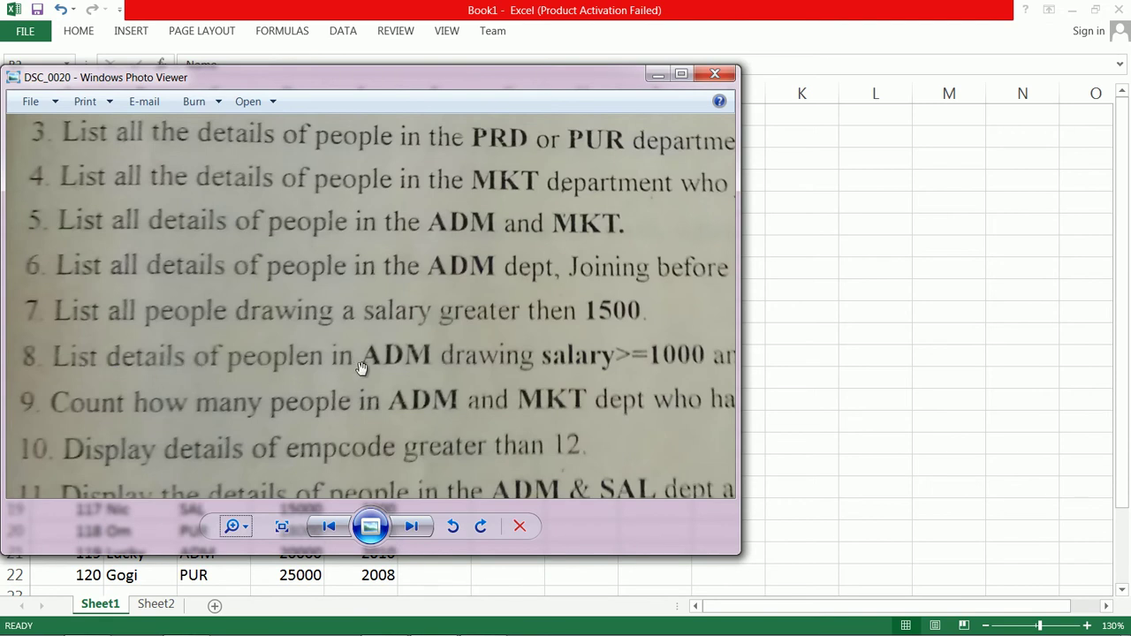
left_click_drag(551, 375, 491, 368)
key("alt+Tab")
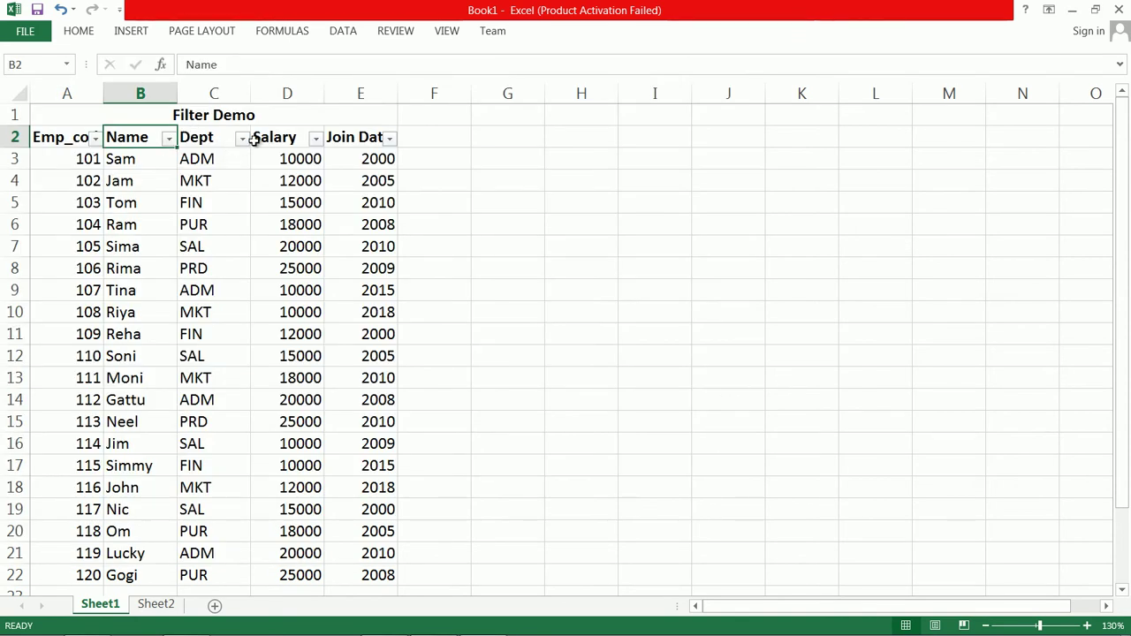
- Filter the Dept column to show only the ADM department
left_click(241, 139)
left_click(76, 311)
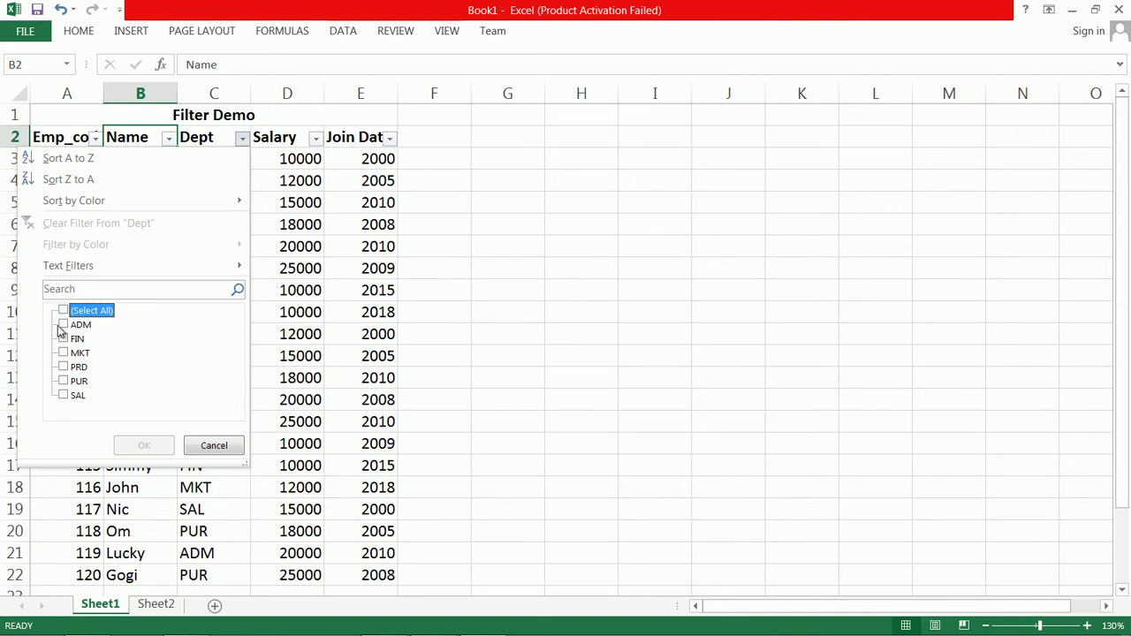
left_click(64, 324)
left_click(143, 446)
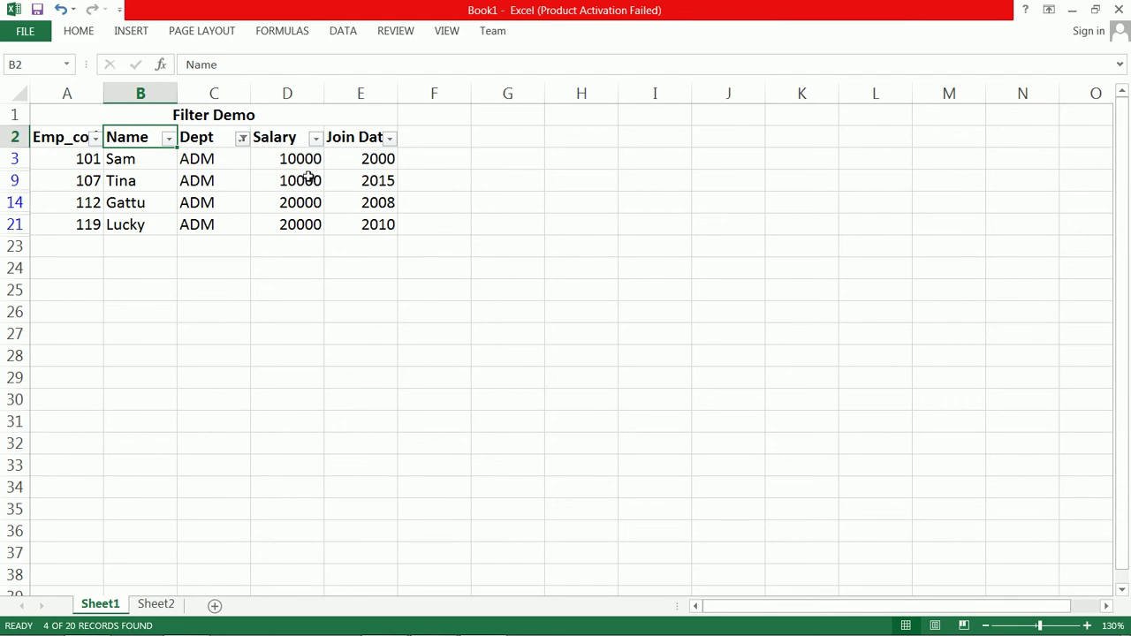
- Apply a custom Salary filter to the ADM rows with the condition is greater than 10000
left_click(315, 139)
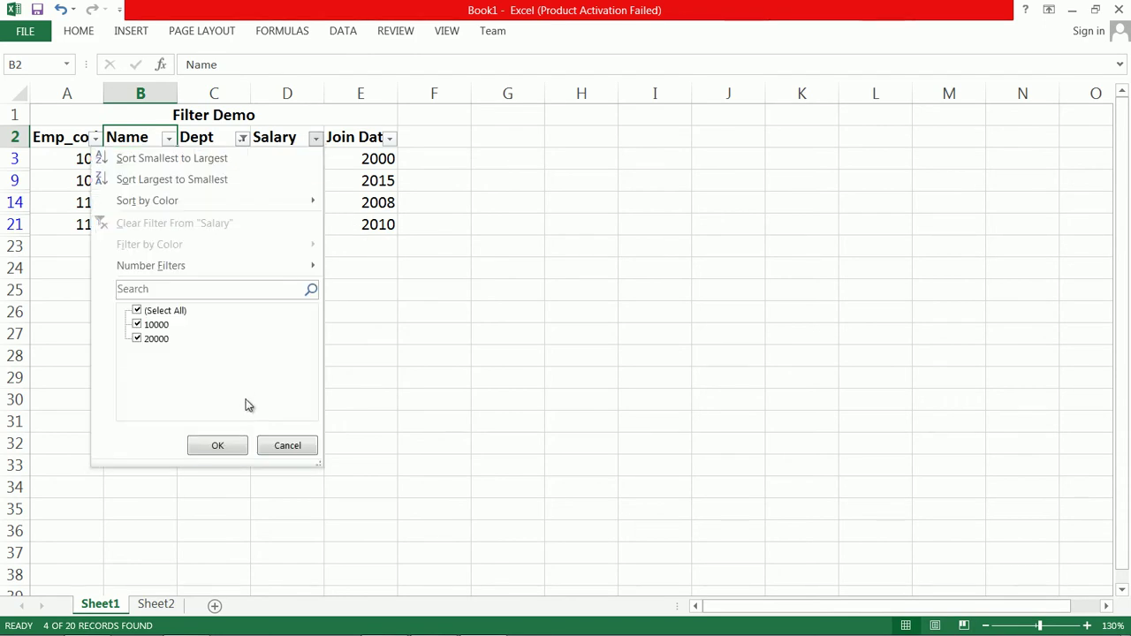
mouse_move(314, 267)
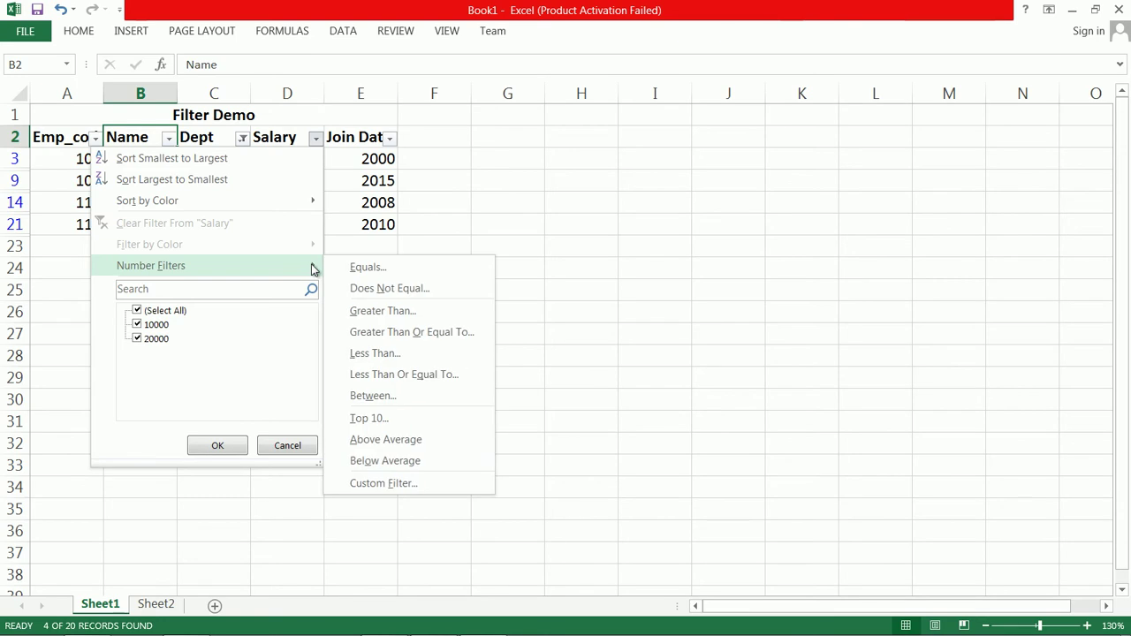
left_click(393, 492)
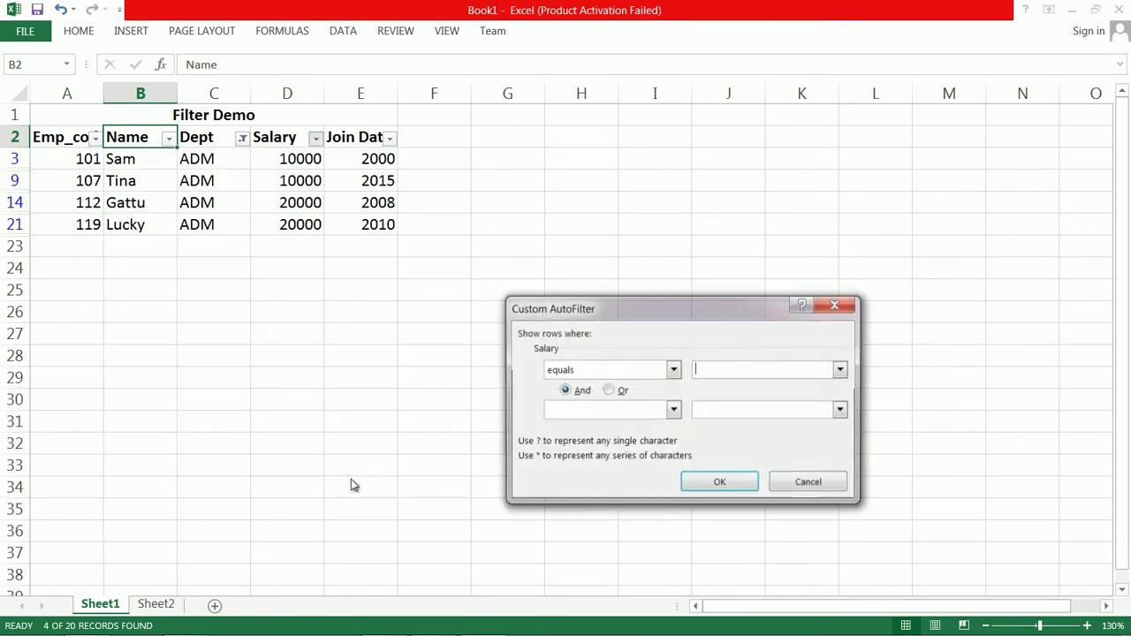
left_click(842, 371)
left_click(843, 370)
left_click(673, 370)
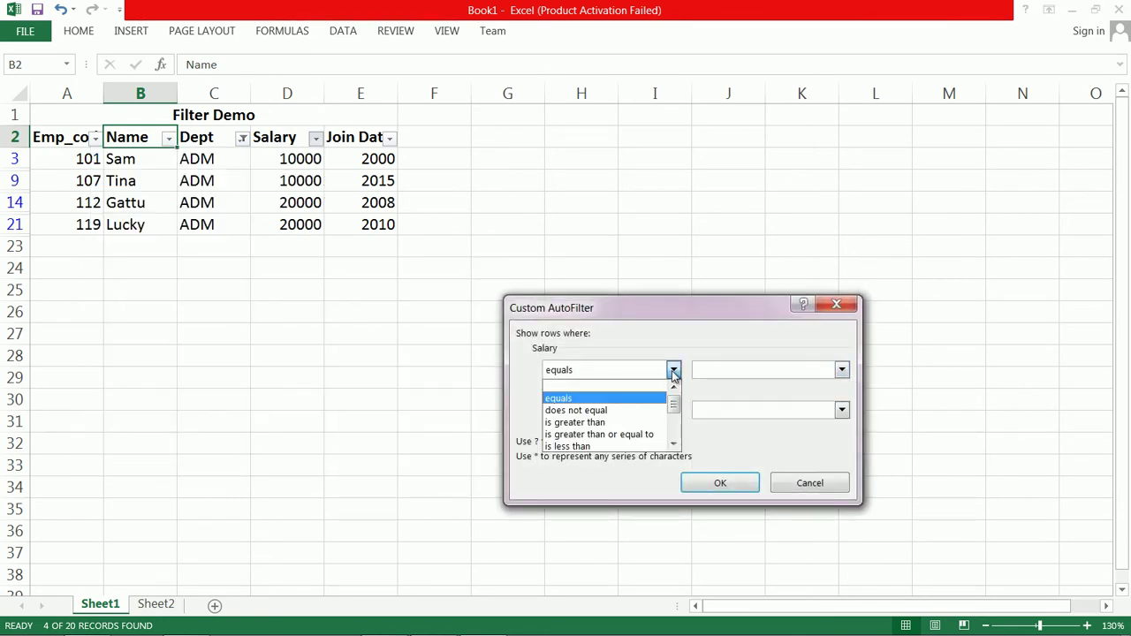
left_click(633, 434)
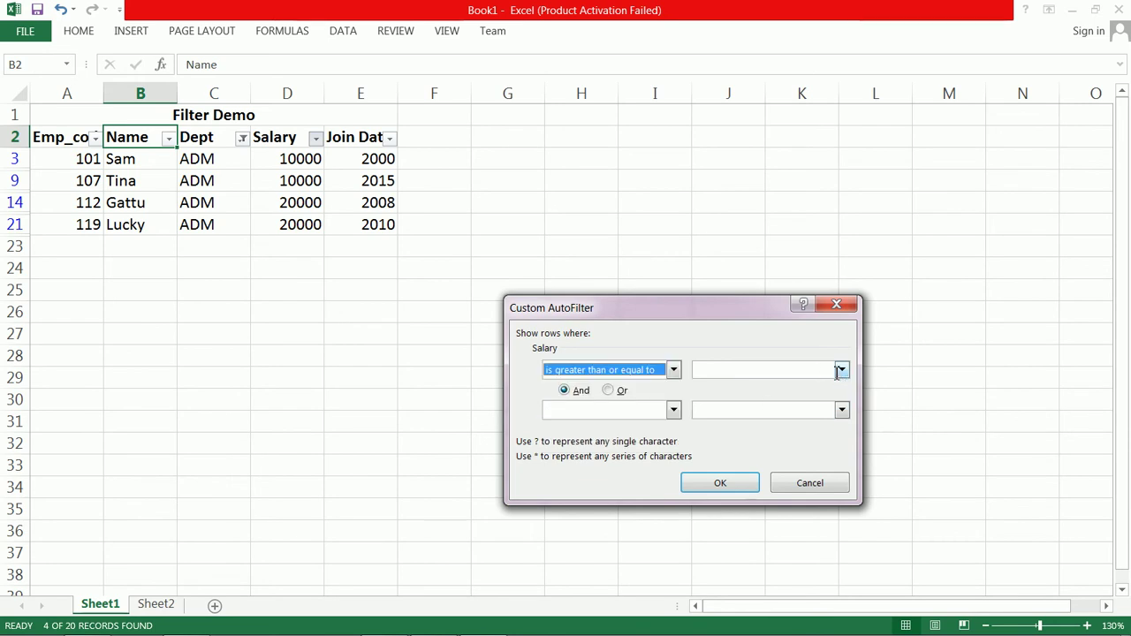
left_click(674, 370)
left_click(631, 421)
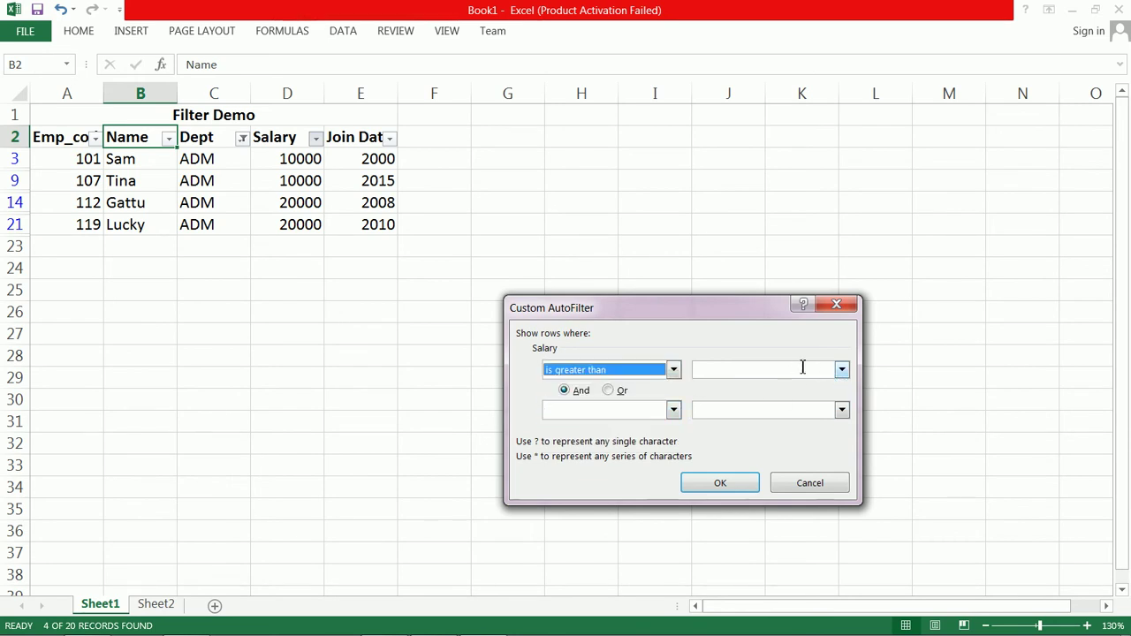
left_click(842, 370)
left_click(825, 385)
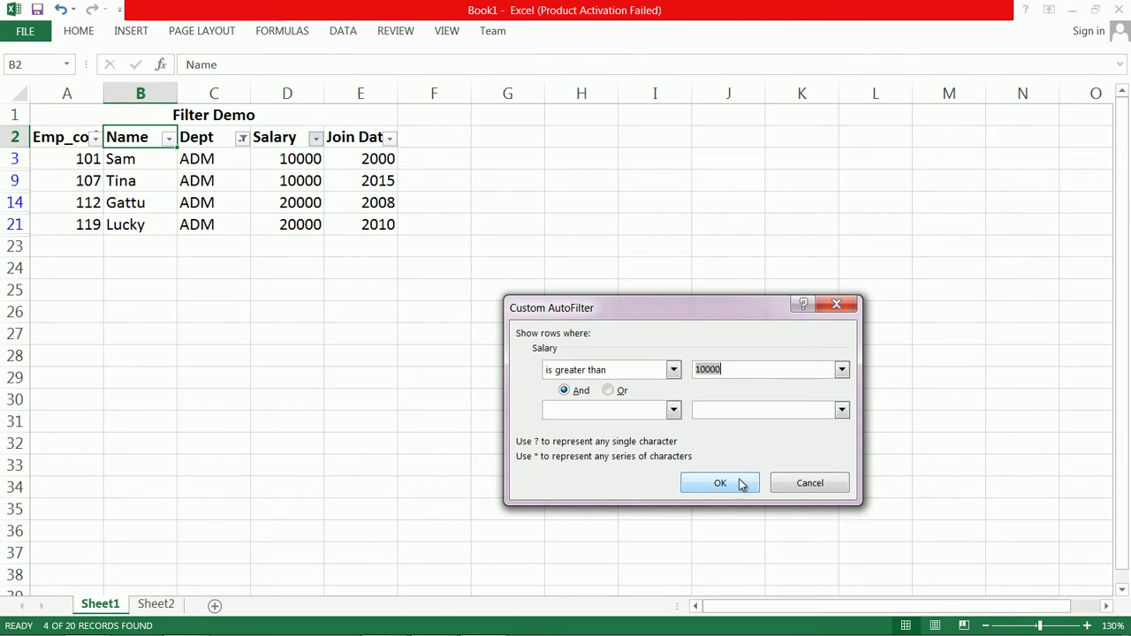
left_click(735, 480)
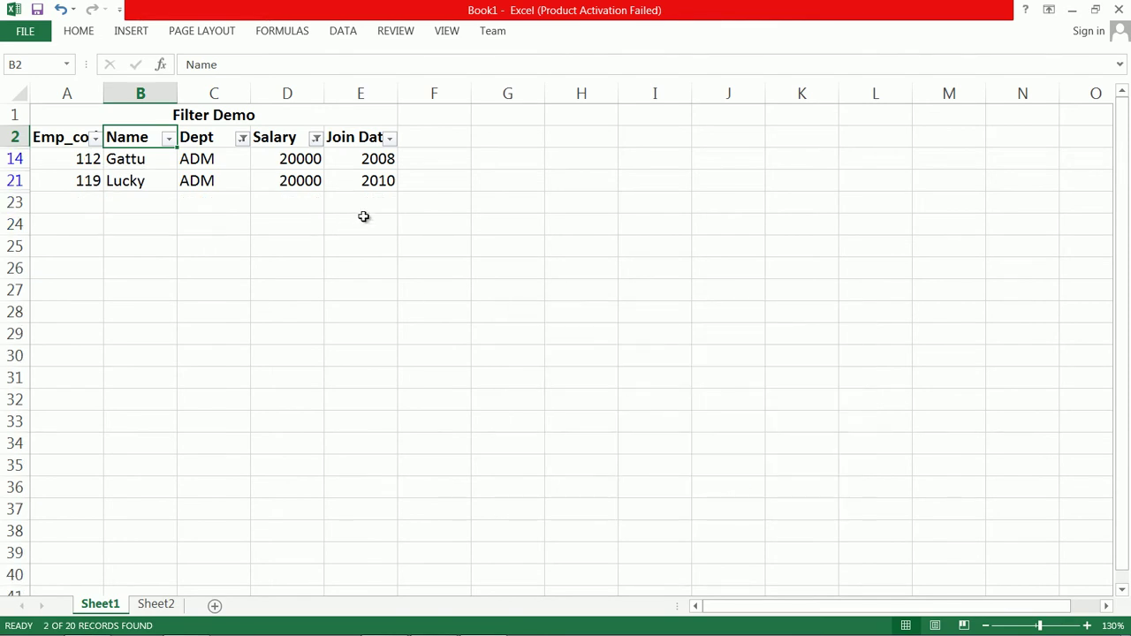
- Reselect all salaries to remove the greater-than condition from the ADM rows
left_click(318, 142)
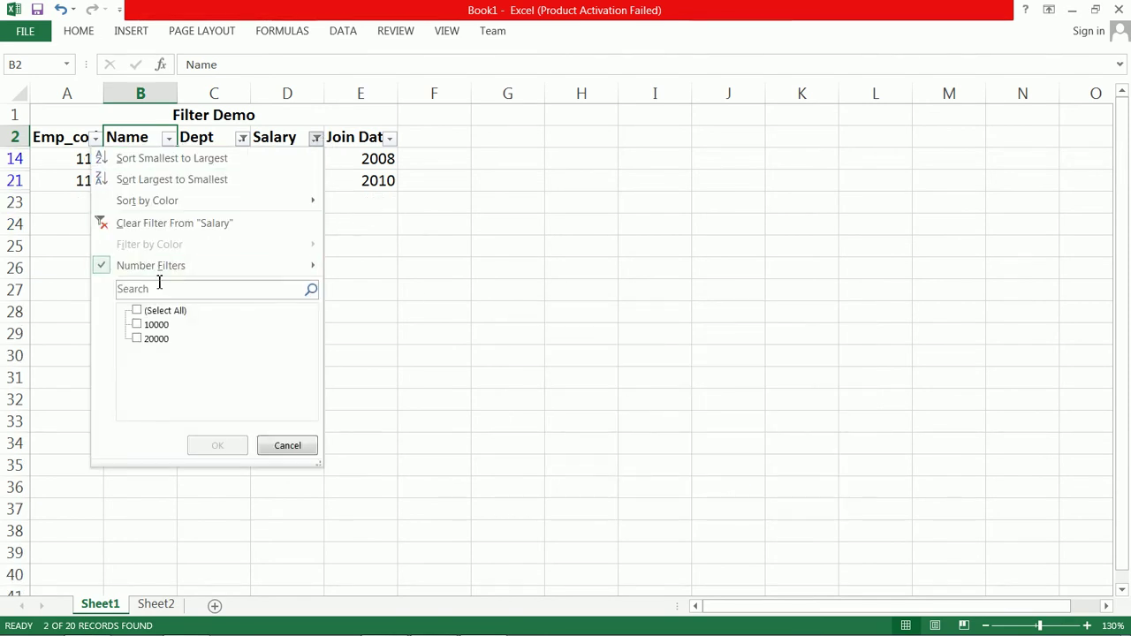
left_click(151, 311)
left_click(212, 443)
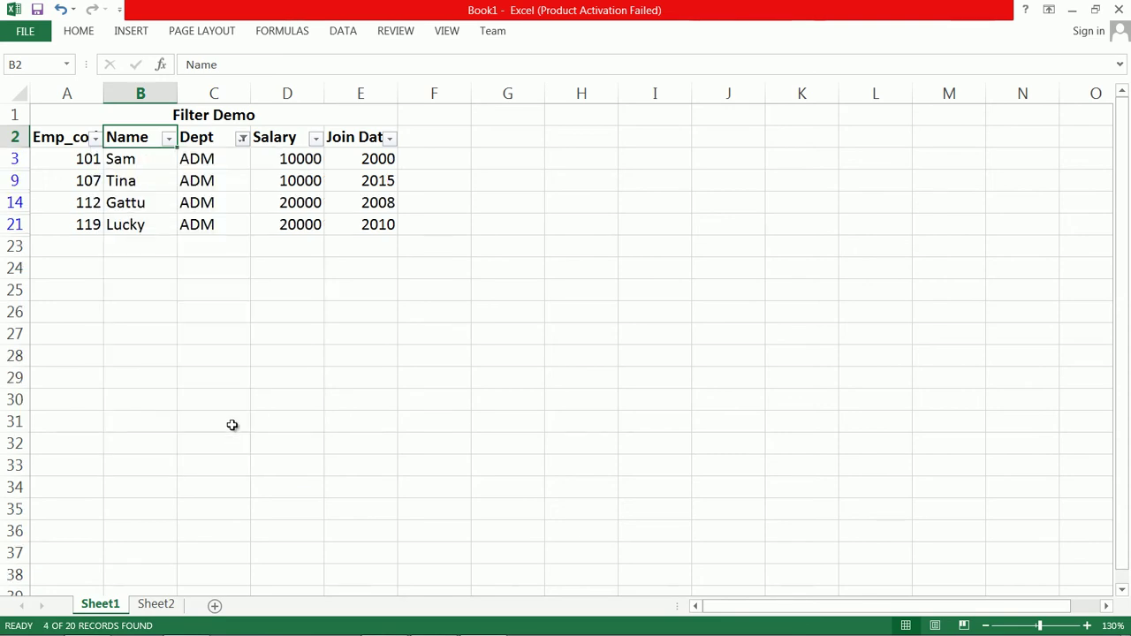
- Reselect all departments in the Dept filter to show the full employee table again
left_click(168, 139)
left_click(245, 144)
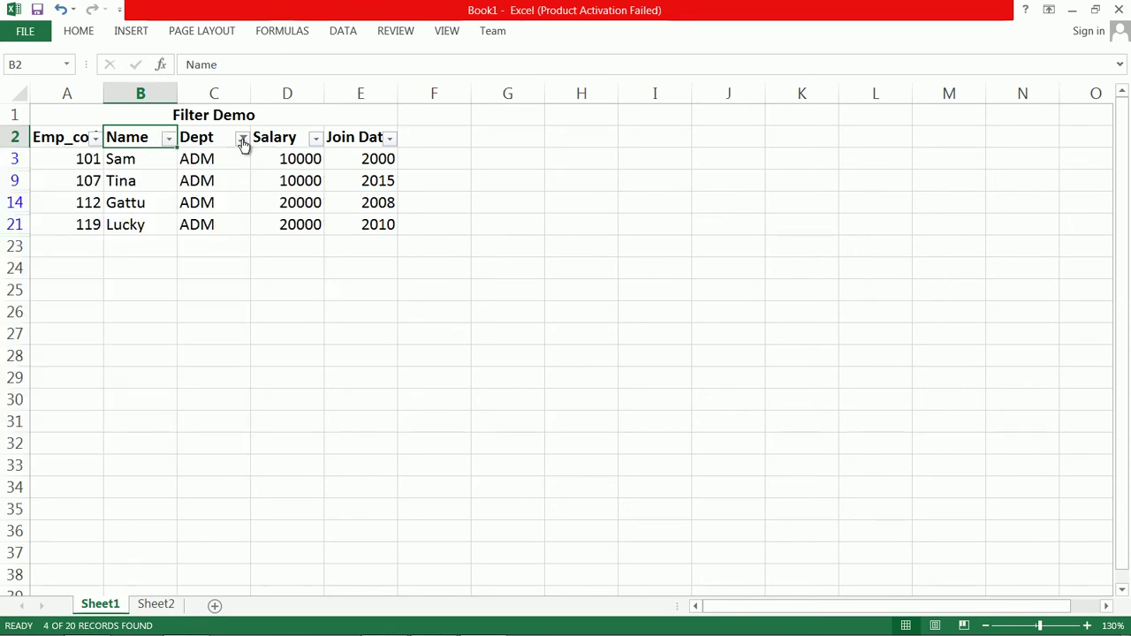
left_click(245, 144)
left_click(102, 315)
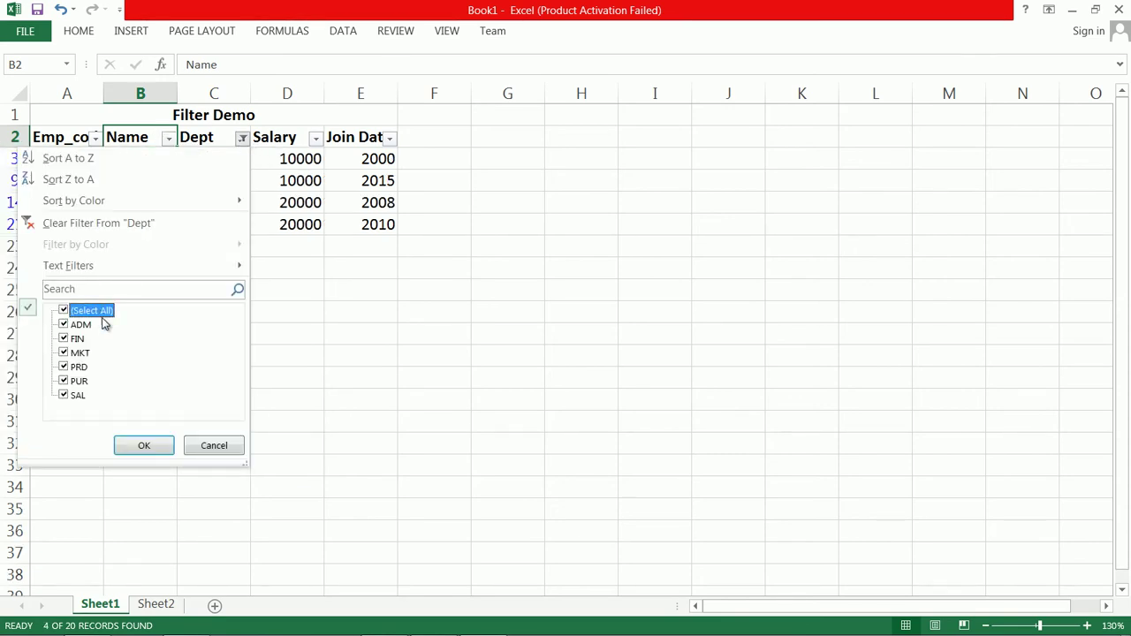
left_click(155, 445)
- Read exercise 9 about ADM and MKT joining years in the Windows Photo Viewer exercise photo and return to Excel
left_click(439, 623)
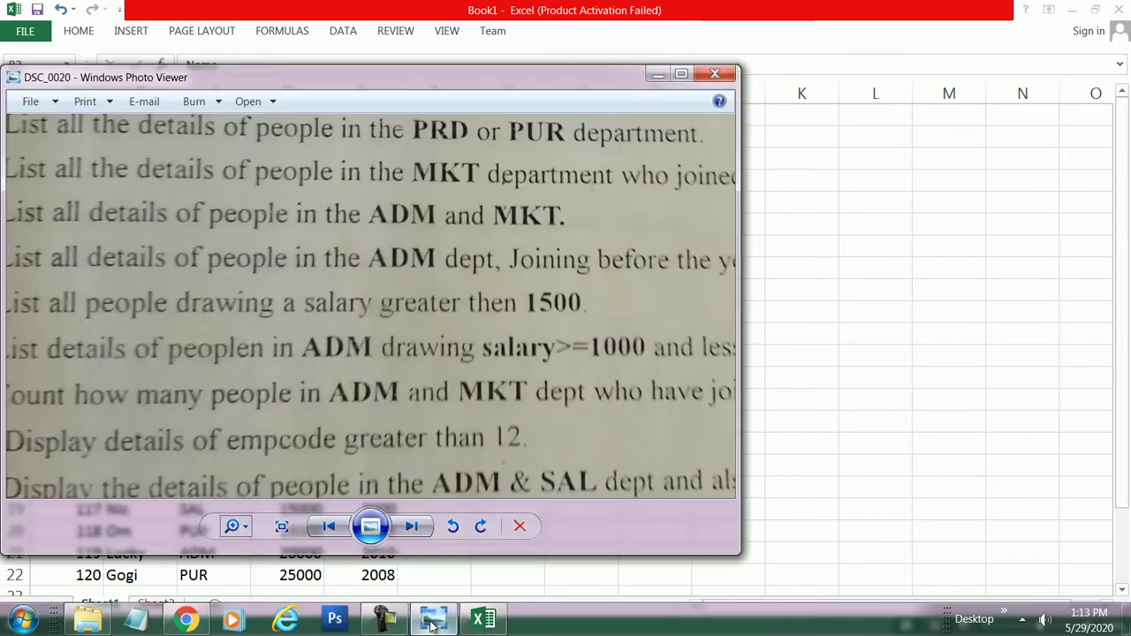
left_click_drag(309, 432, 308, 373)
left_click_drag(420, 362, 346, 347)
left_click_drag(448, 356, 342, 357)
mouse_move(503, 351)
left_mouse_down()
mouse_move(398, 359)
mouse_move(480, 363)
left_mouse_up()
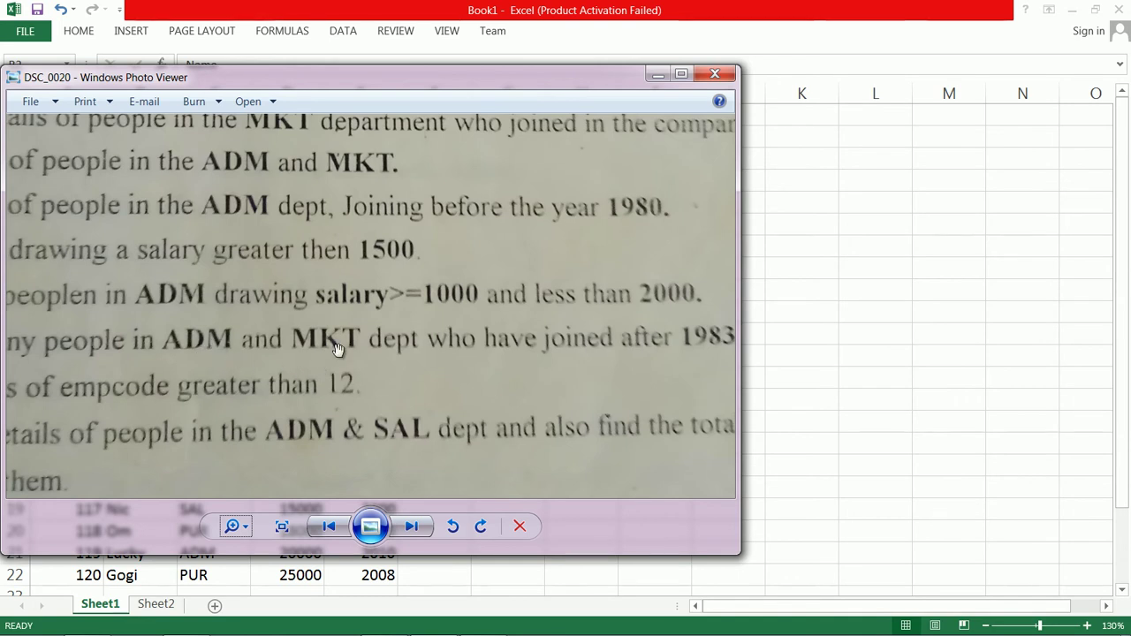
left_click_drag(459, 338, 400, 339)
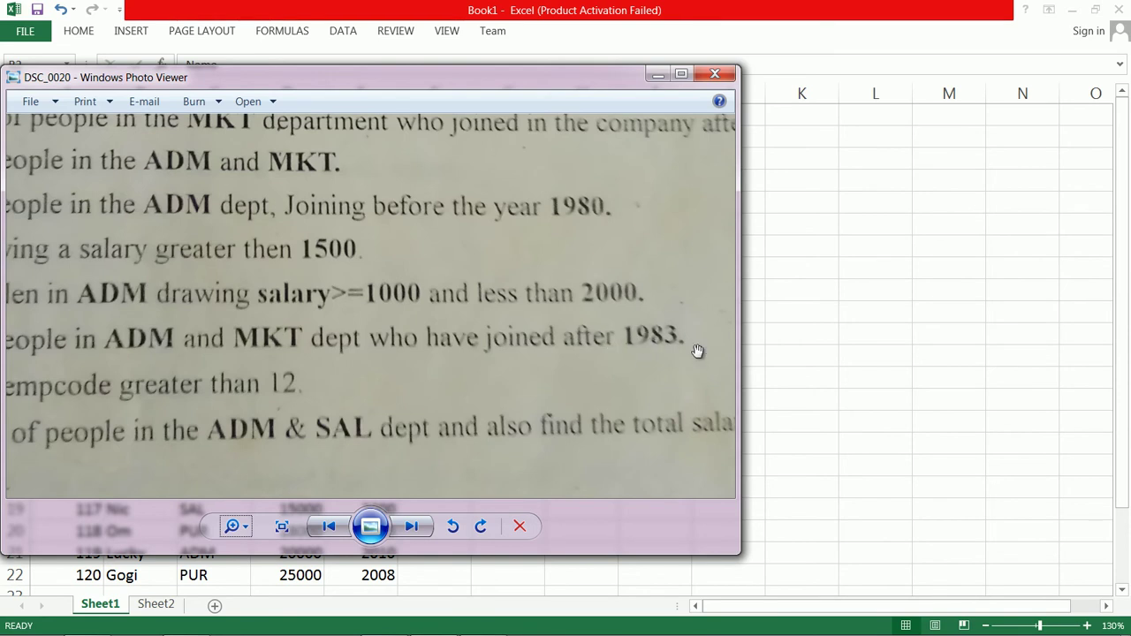
key("alt+Tab")
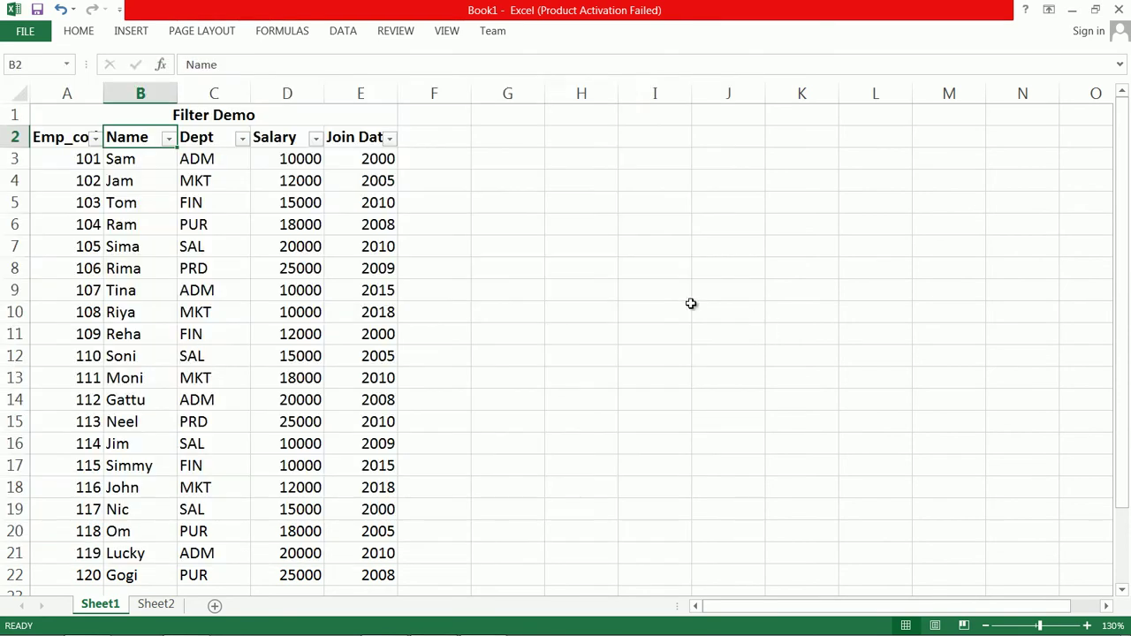
- Filter the Dept column to show only the ADM and MKT departments
left_click(240, 141)
left_click(65, 310)
left_click(64, 354)
left_click(65, 324)
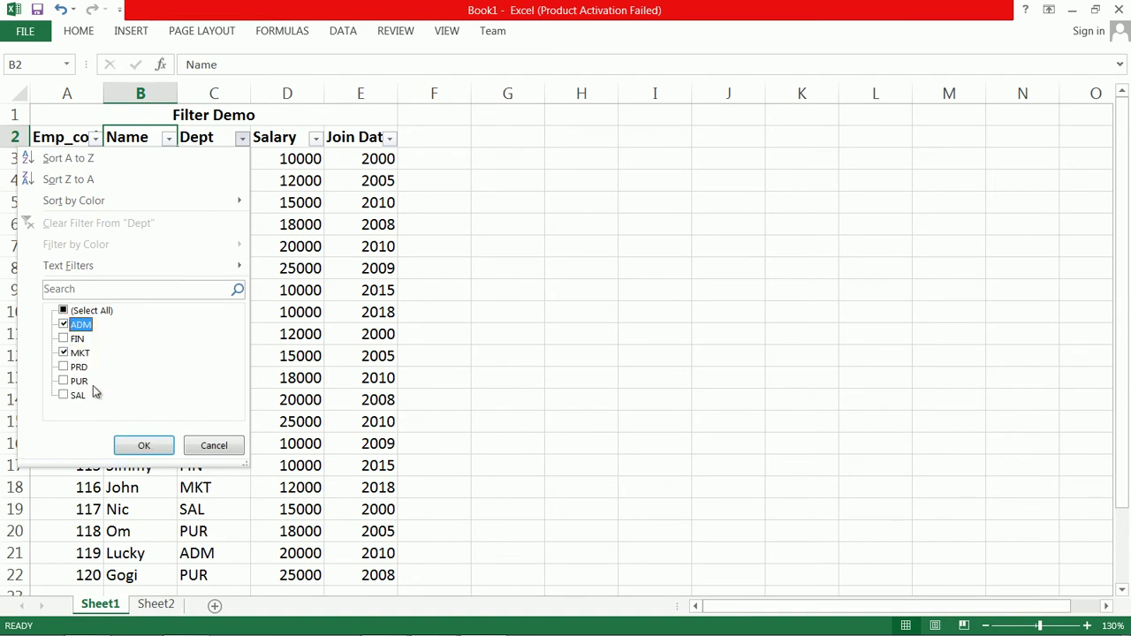
left_click(143, 447)
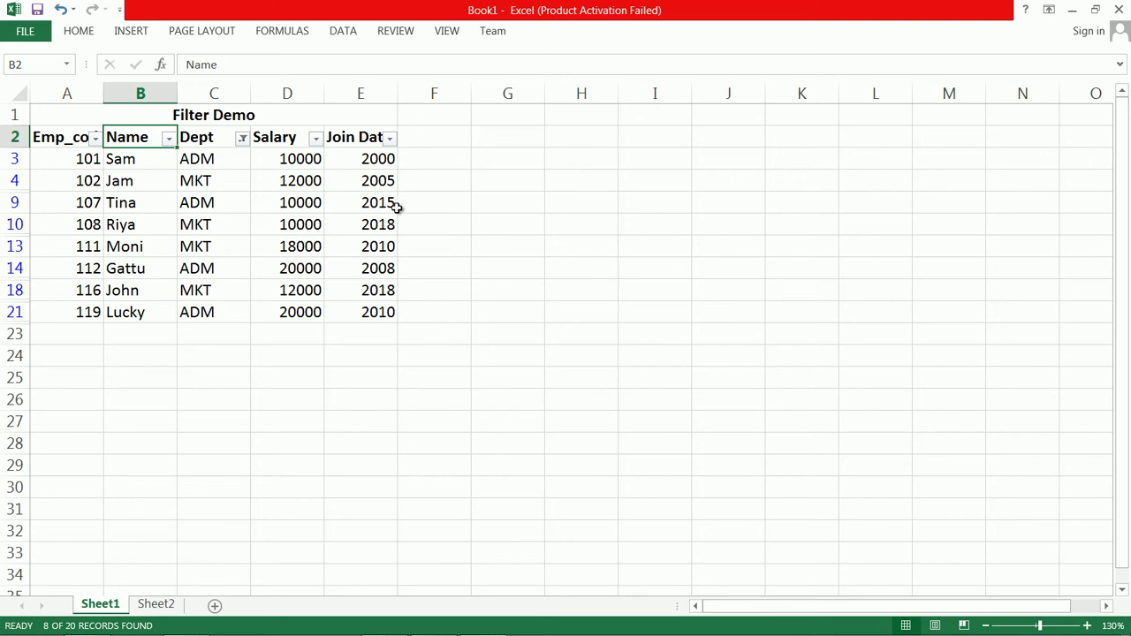
- Apply a custom filter to the Join Date column showing ADM and MKT rows with years greater than 2005
left_click(392, 144)
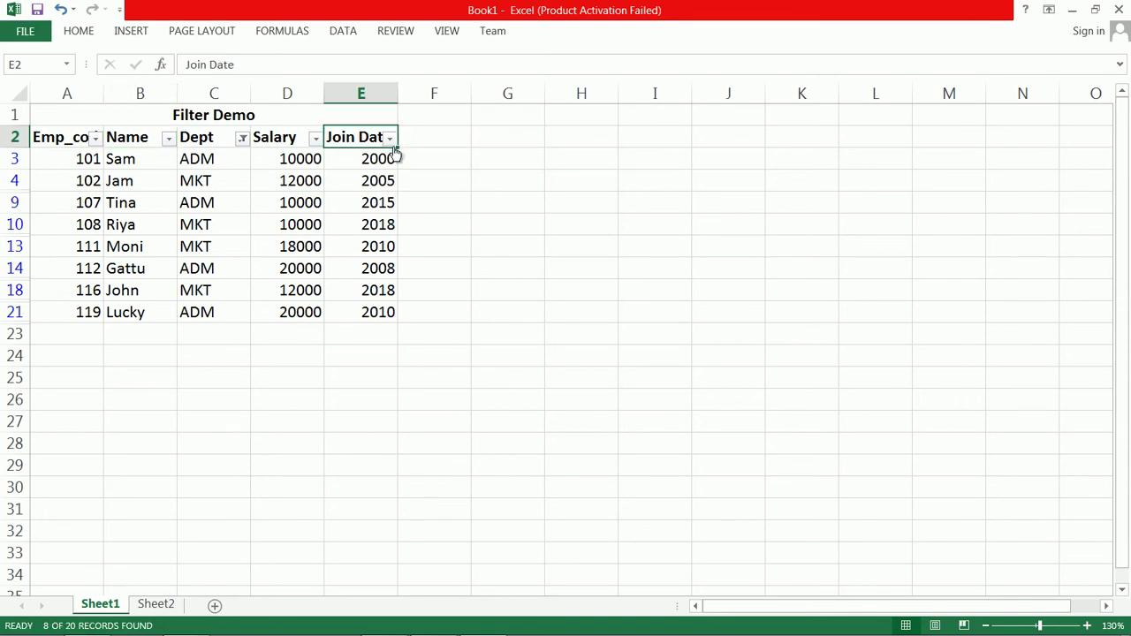
left_click(392, 138)
mouse_move(349, 272)
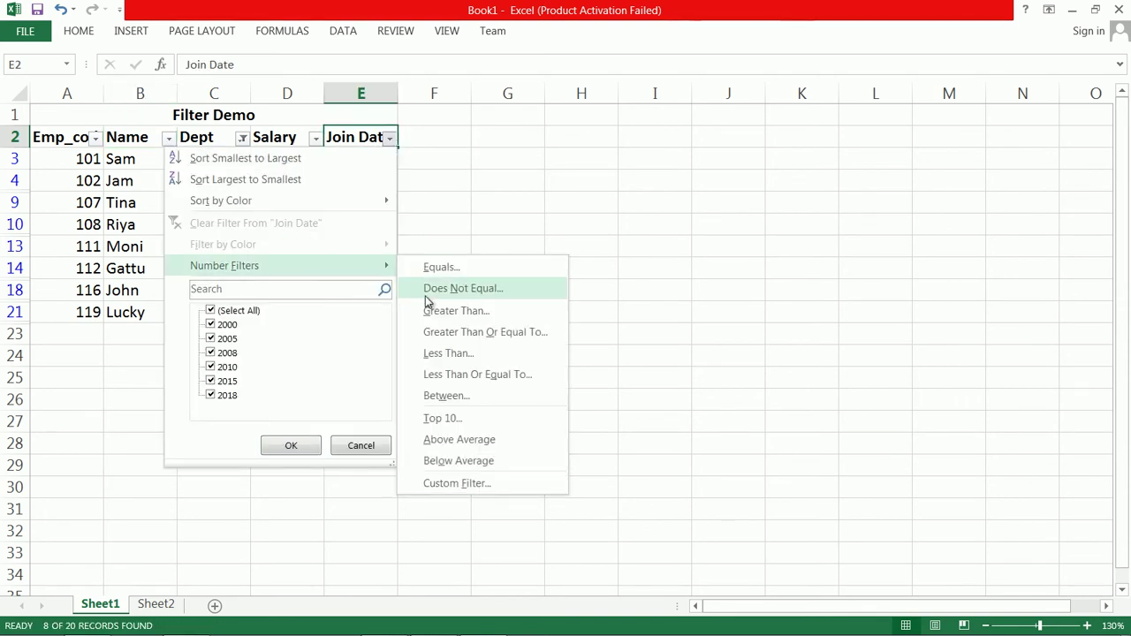
left_click(455, 483)
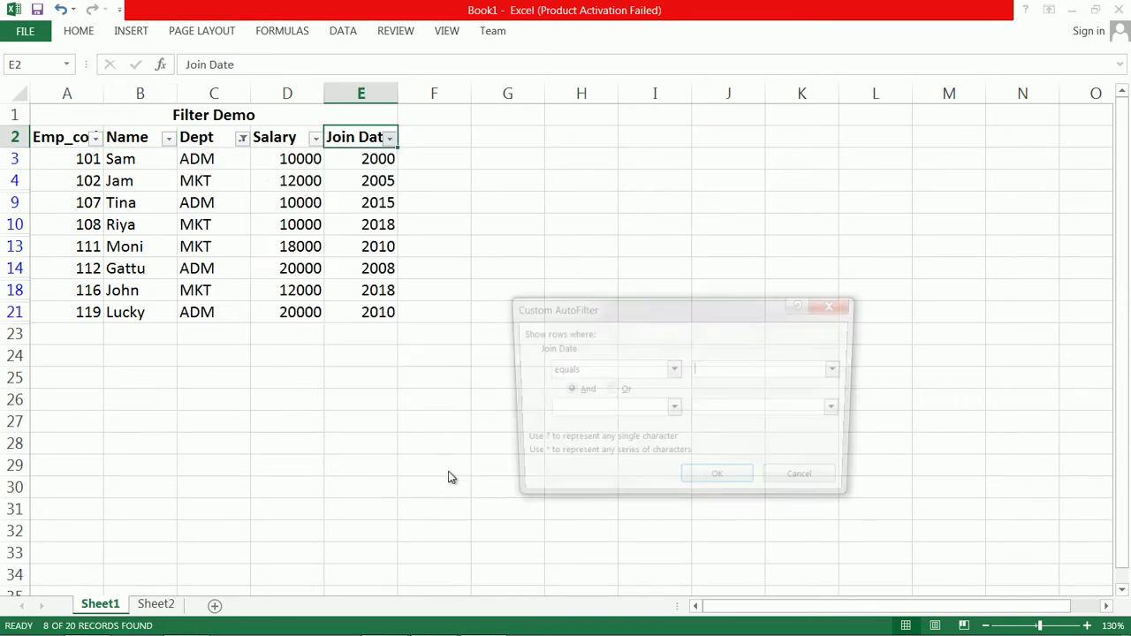
left_click(673, 370)
left_click(663, 421)
left_click(842, 370)
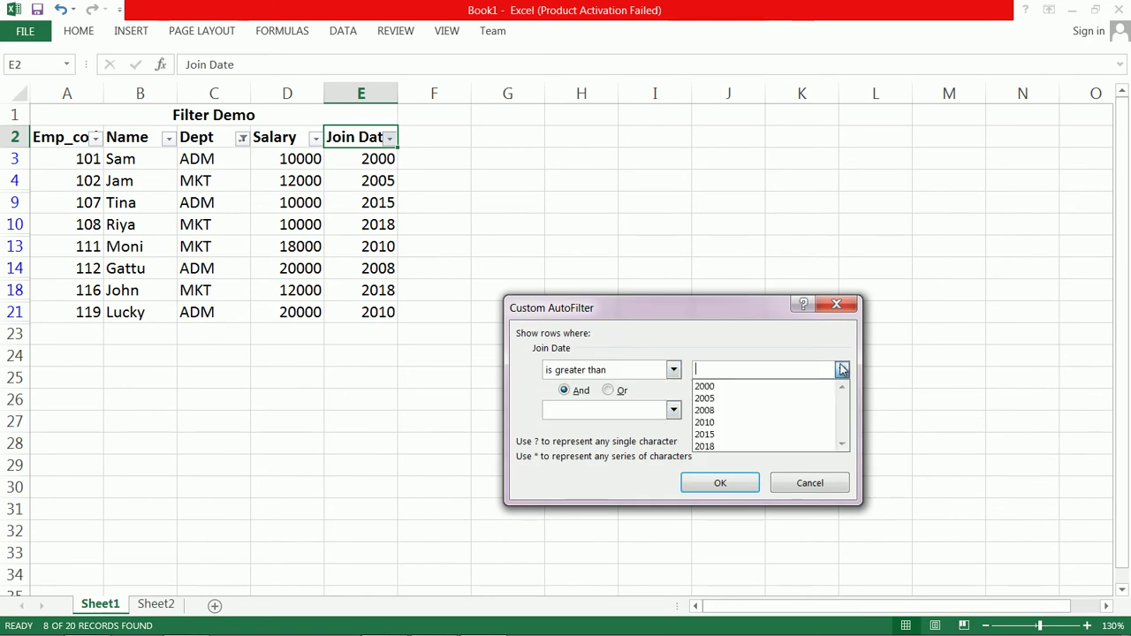
left_click(792, 397)
left_click(728, 488)
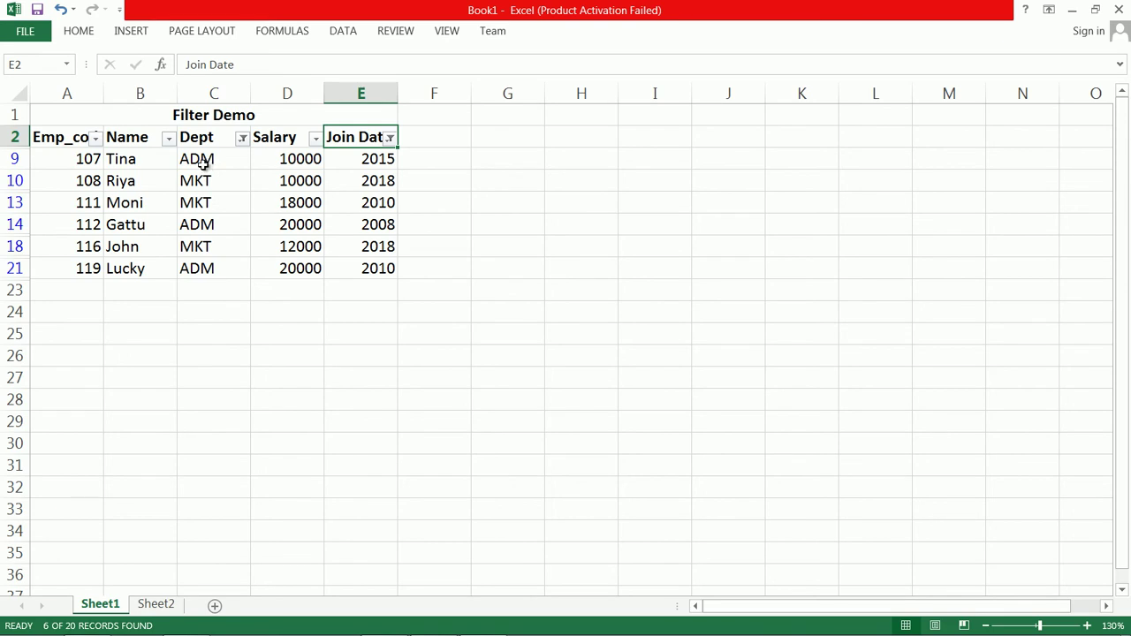
- Enter a COUNT formula over the filtered Dept range C9:C21 in cell C23
mouse_move(244, 144)
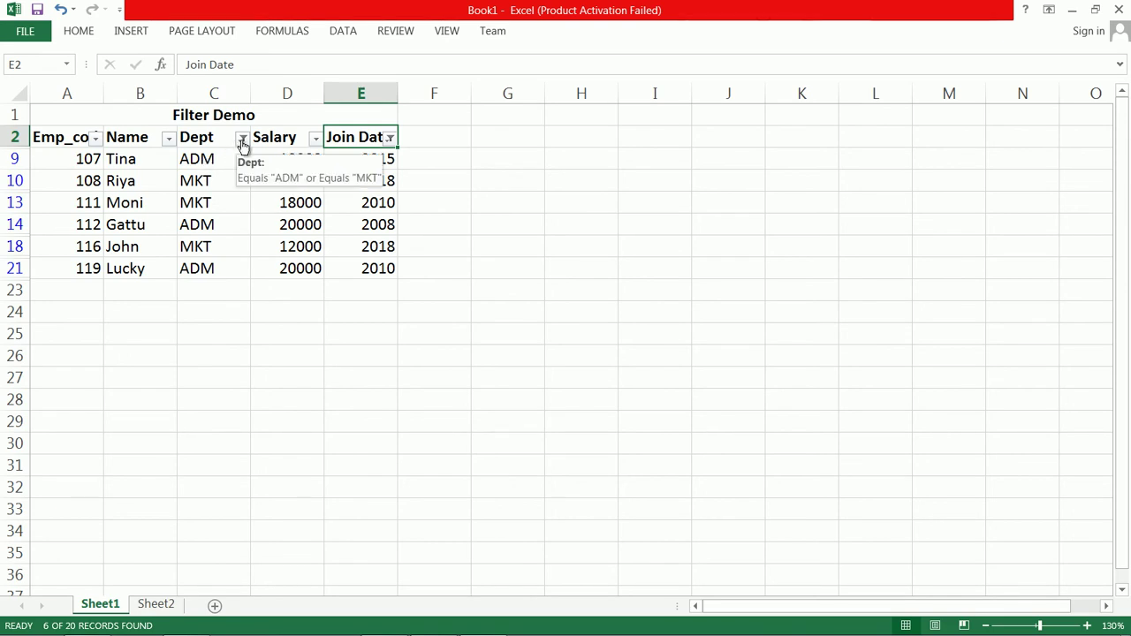
left_click(207, 289)
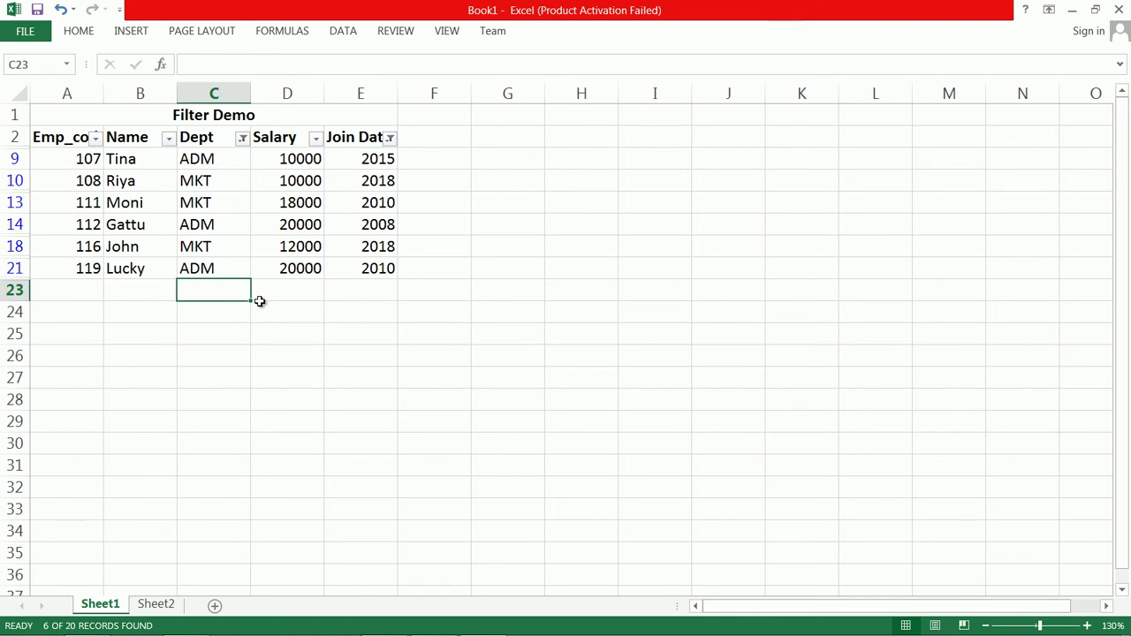
type("=count")
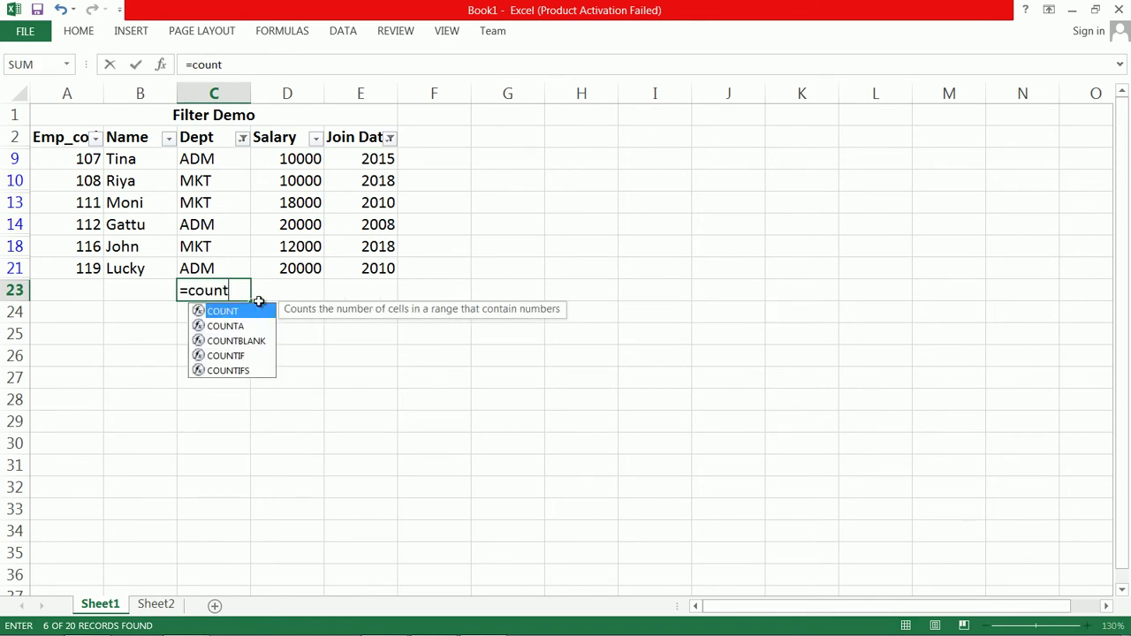
type("(")
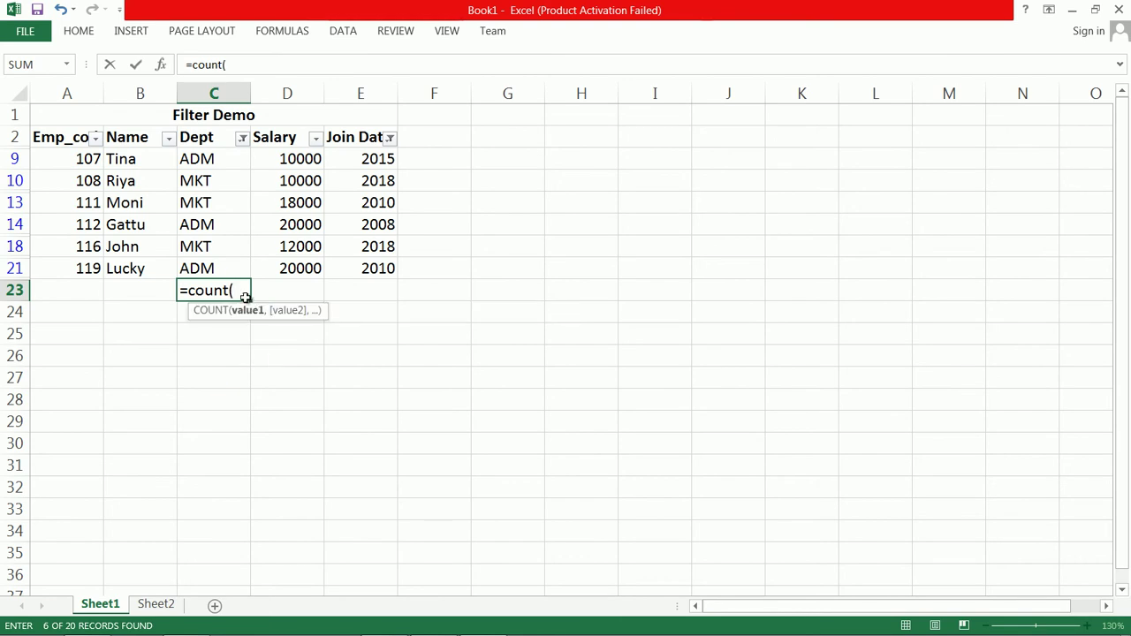
left_click_drag(219, 165, 218, 267)
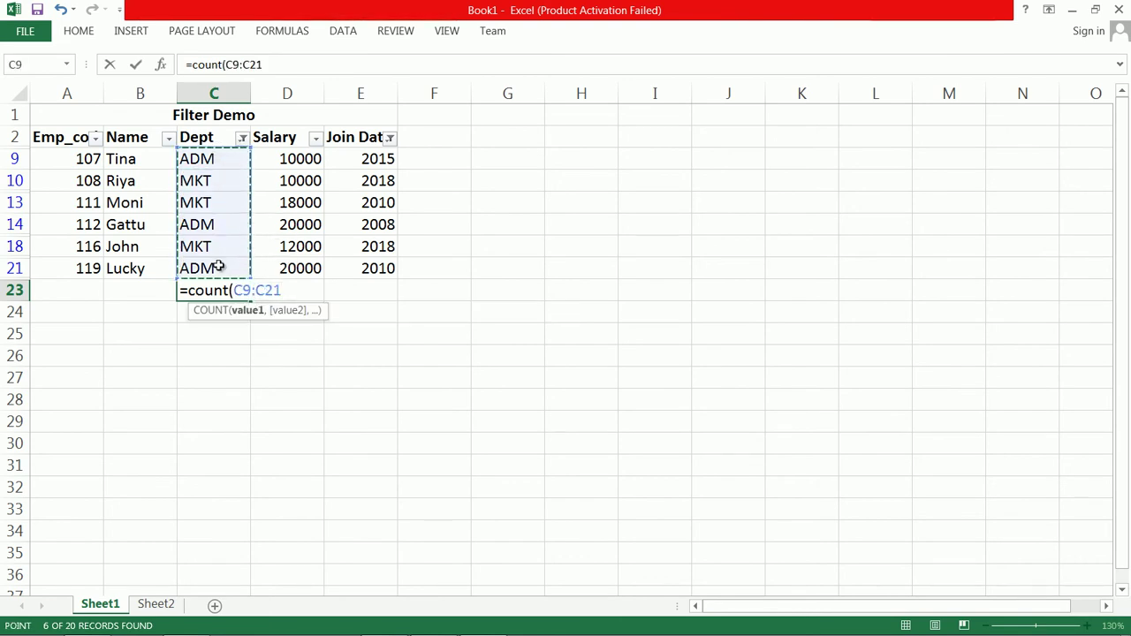
type("(")
key("F2")
key("Left")
key("BackSpace")
key("BackSpace")
key("BackSpace")
scroll(195, 270, "down", 1)
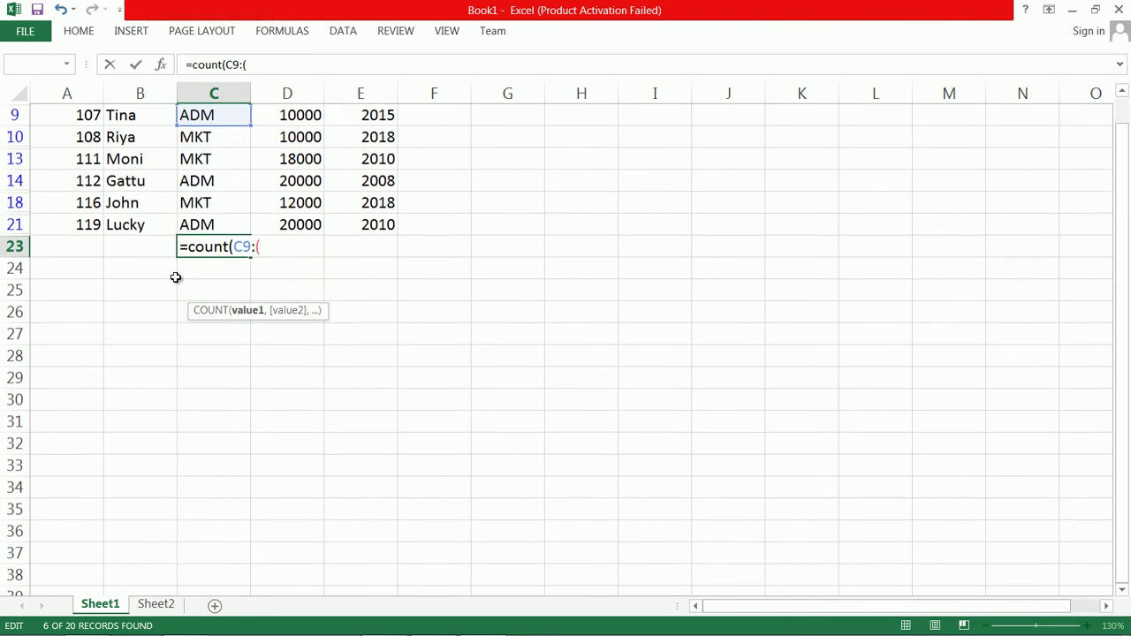
key("BackSpace")
key("BackSpace")
scroll(228, 141, "up", 1)
left_click_drag(221, 158, 226, 267)
type(")")
key("ctrl+Return")
key("Return")
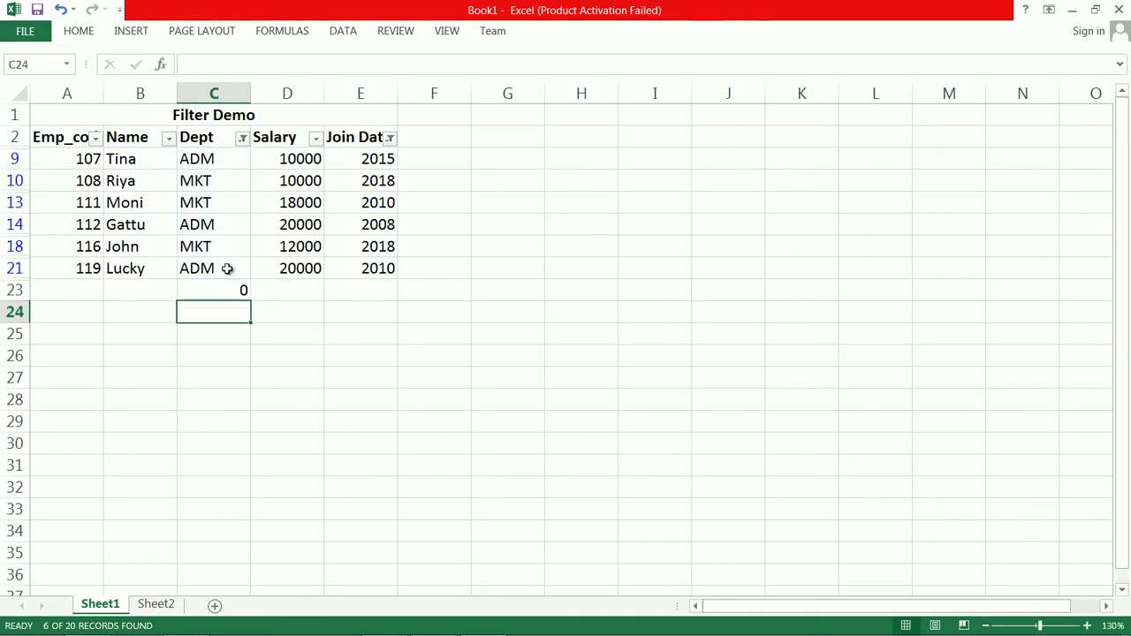
- Delete the COUNT formula from cell C23
double_click(221, 285)
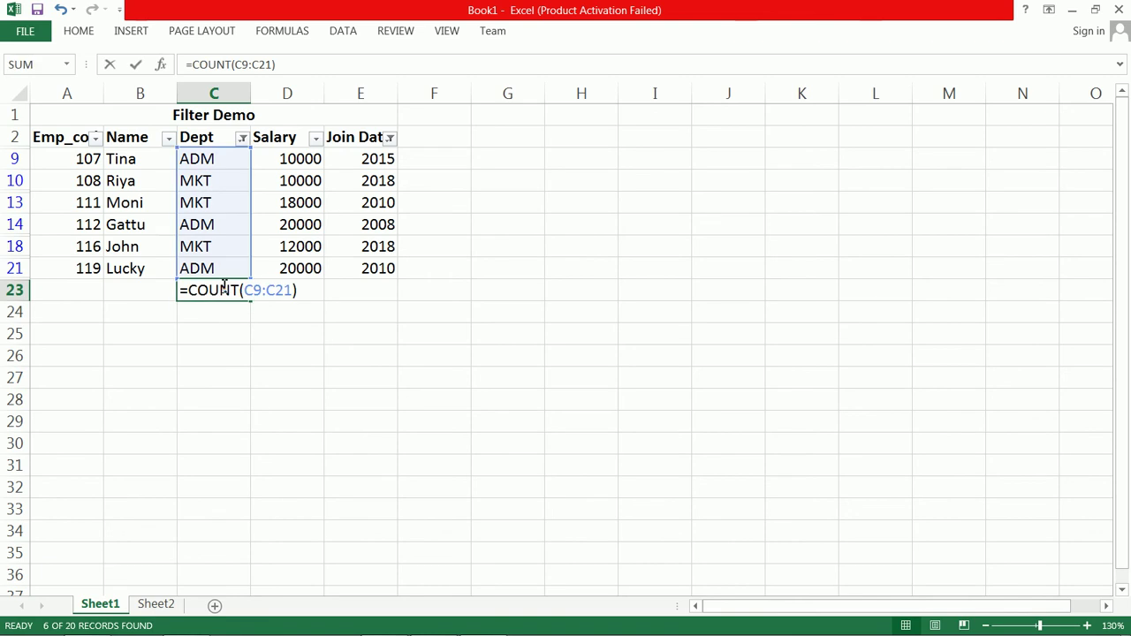
left_click(316, 295)
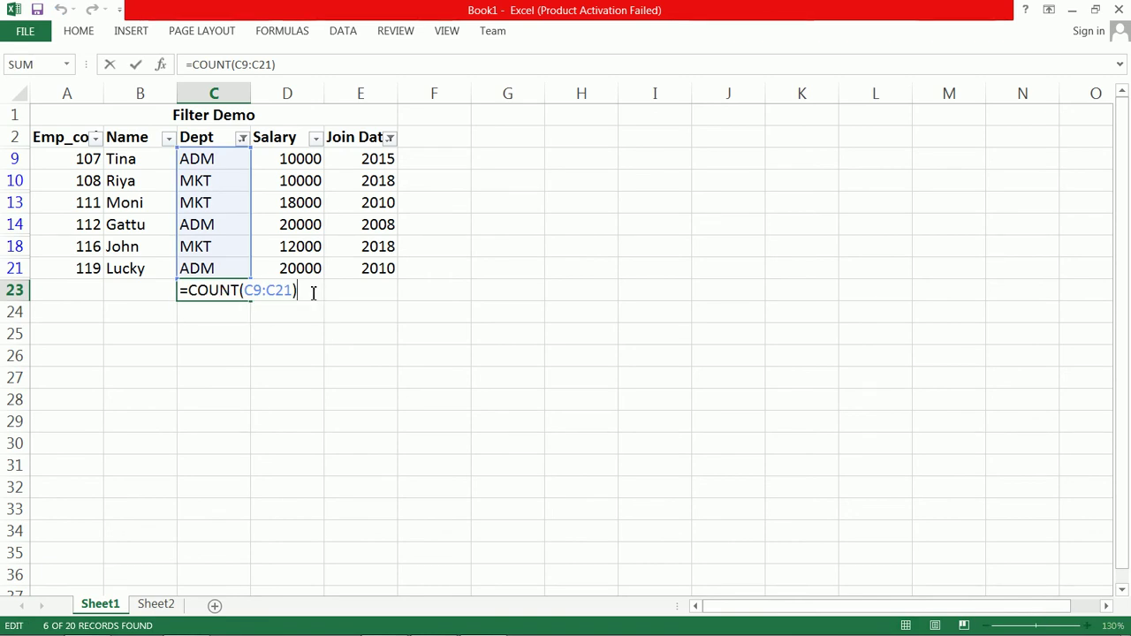
left_click_drag(313, 292, 174, 292)
key("BackSpace")
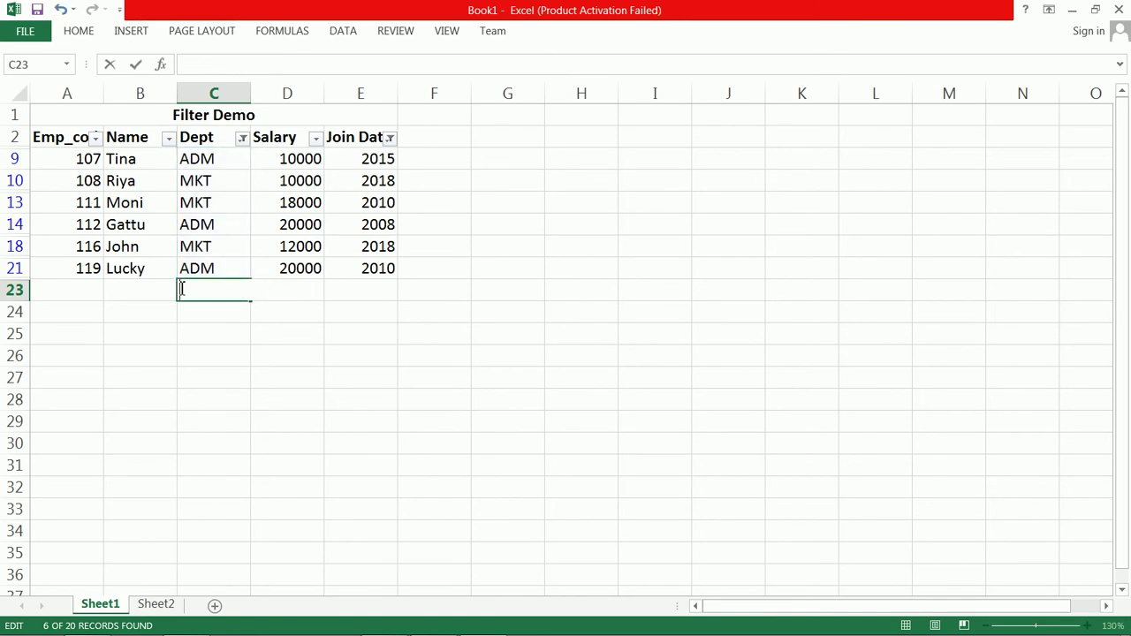
left_click(360, 356)
- Copy the filtered table with its headers, paste it starting at cell I9, and clear the copy selection
left_click_drag(65, 143, 371, 272)
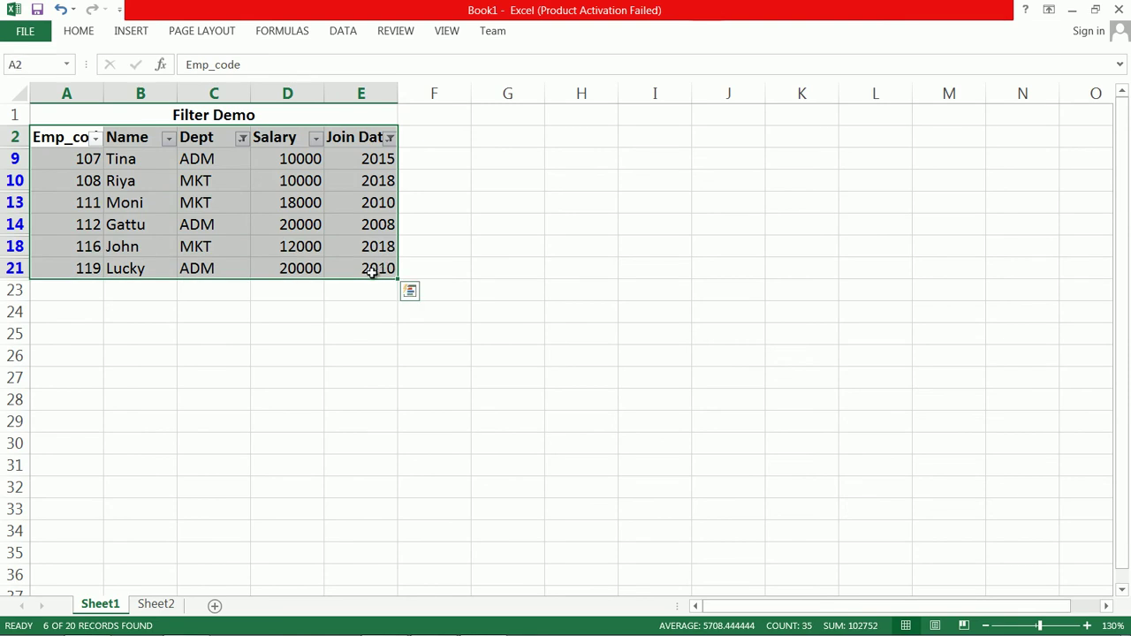
key("ctrl+c")
left_click(731, 173)
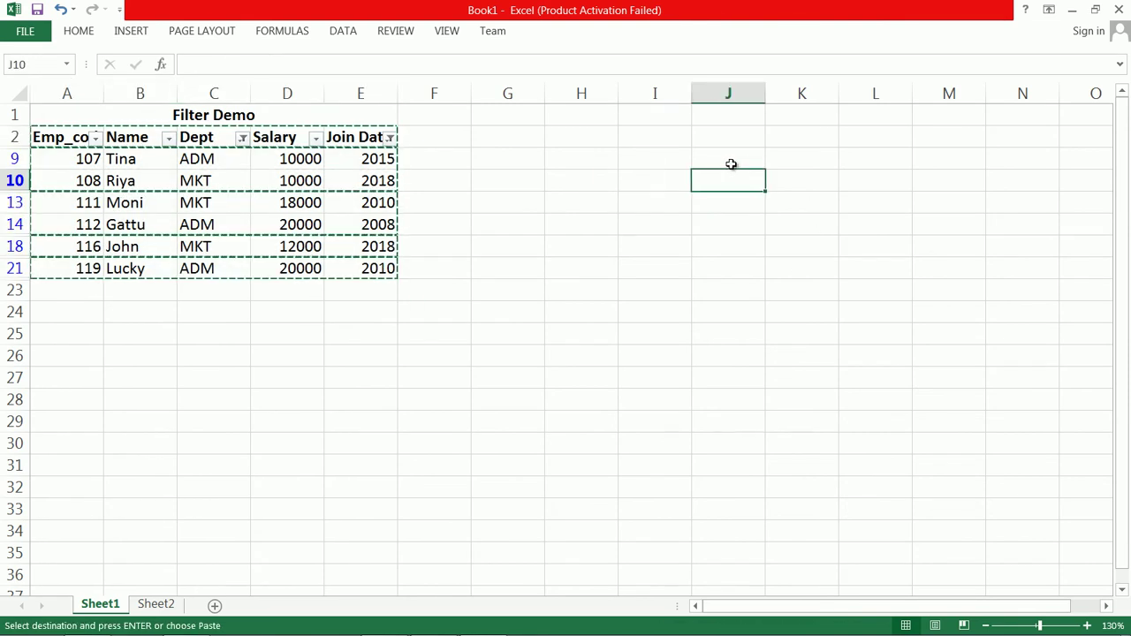
left_click(646, 170)
key("ctrl+v")
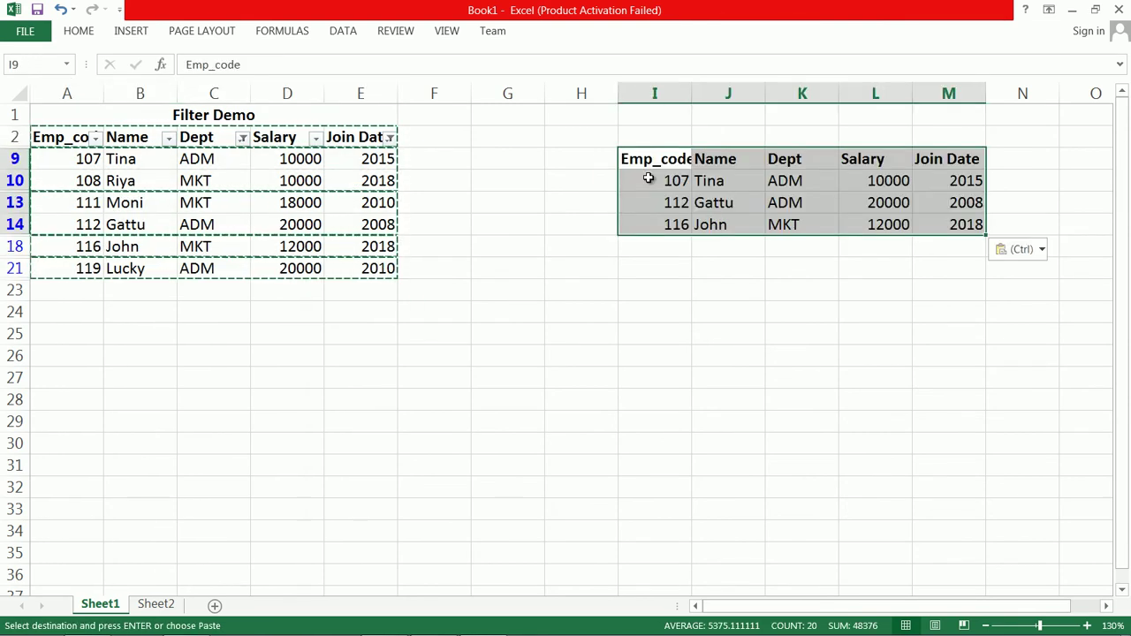
left_click(834, 252)
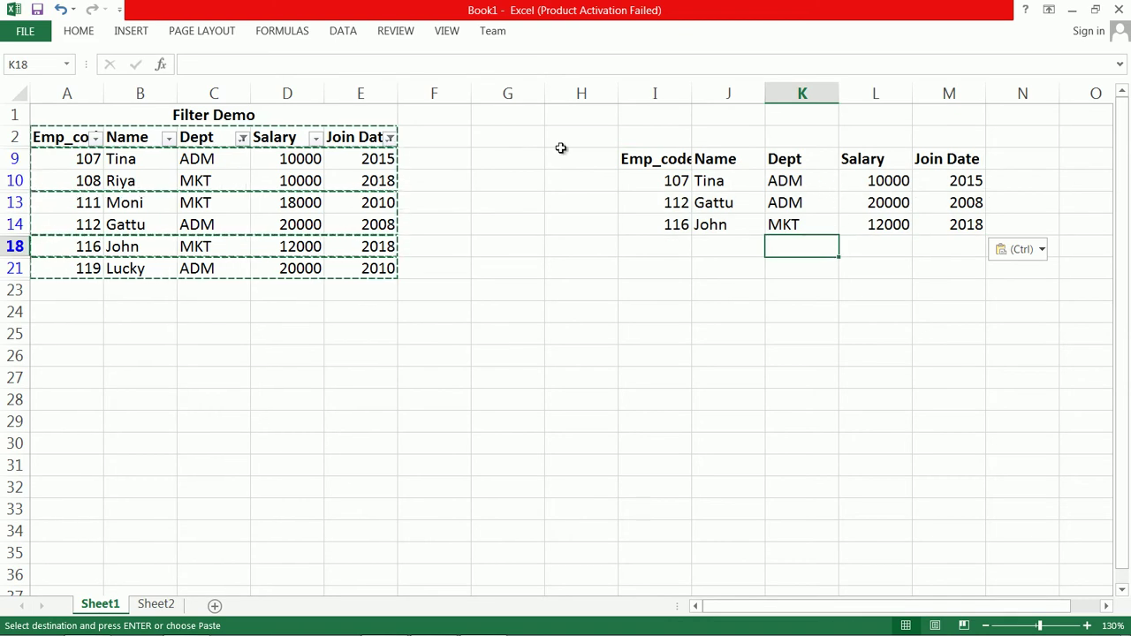
left_click(484, 256)
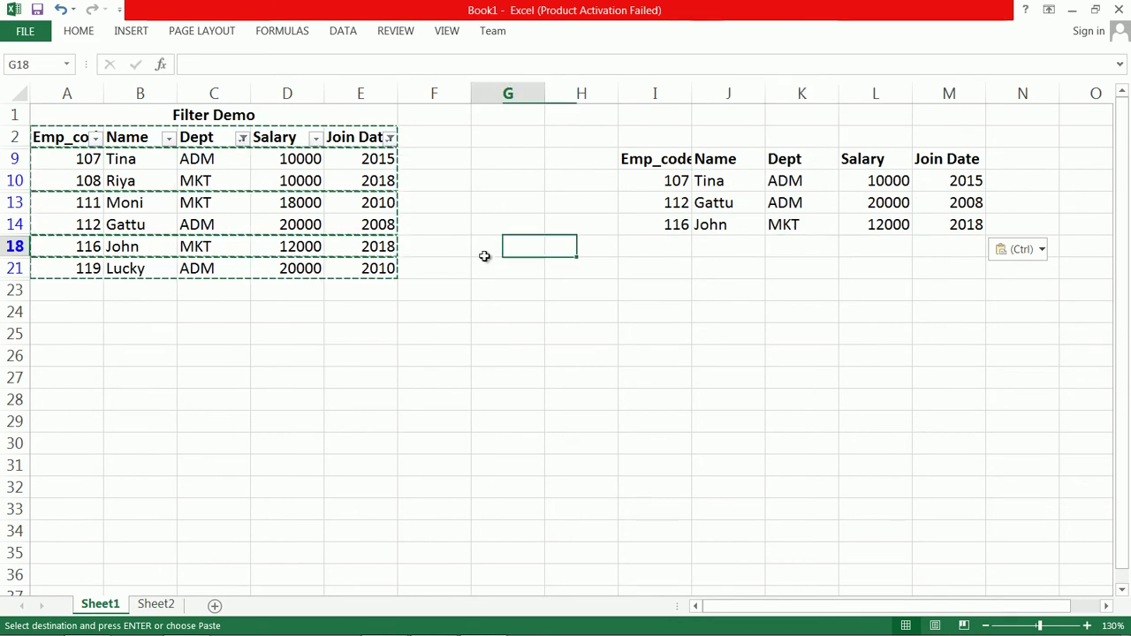
key("Escape")
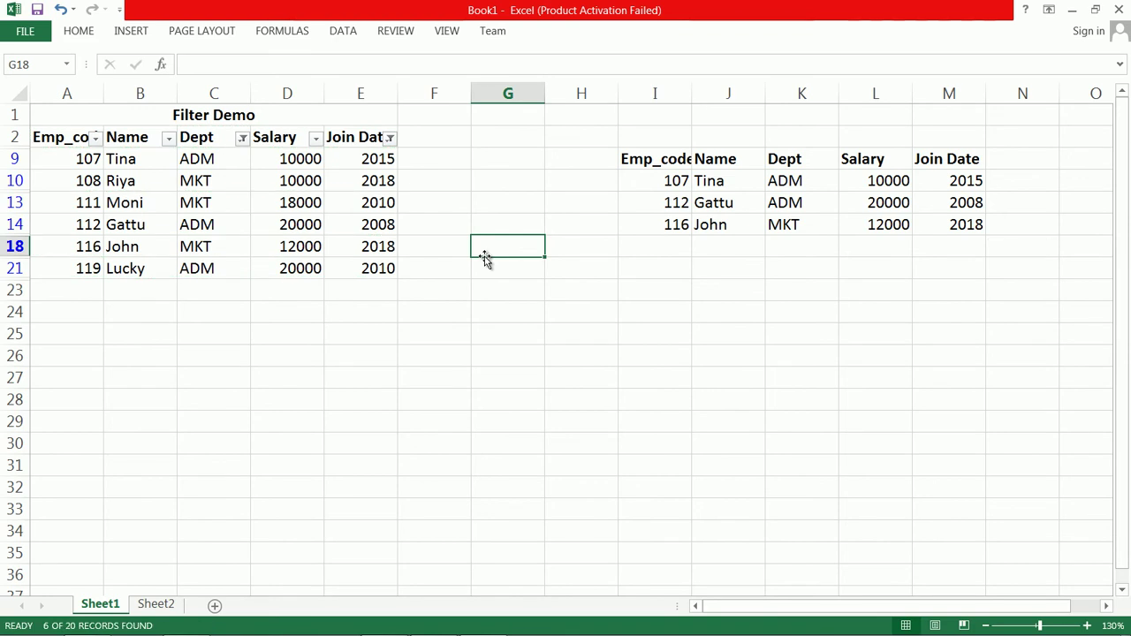
- Undo the pasted copy and the Join Date and Dept filters to restore the full employee table
key("ctrl+z")
key("ctrl+z")
key("ctrl+z")
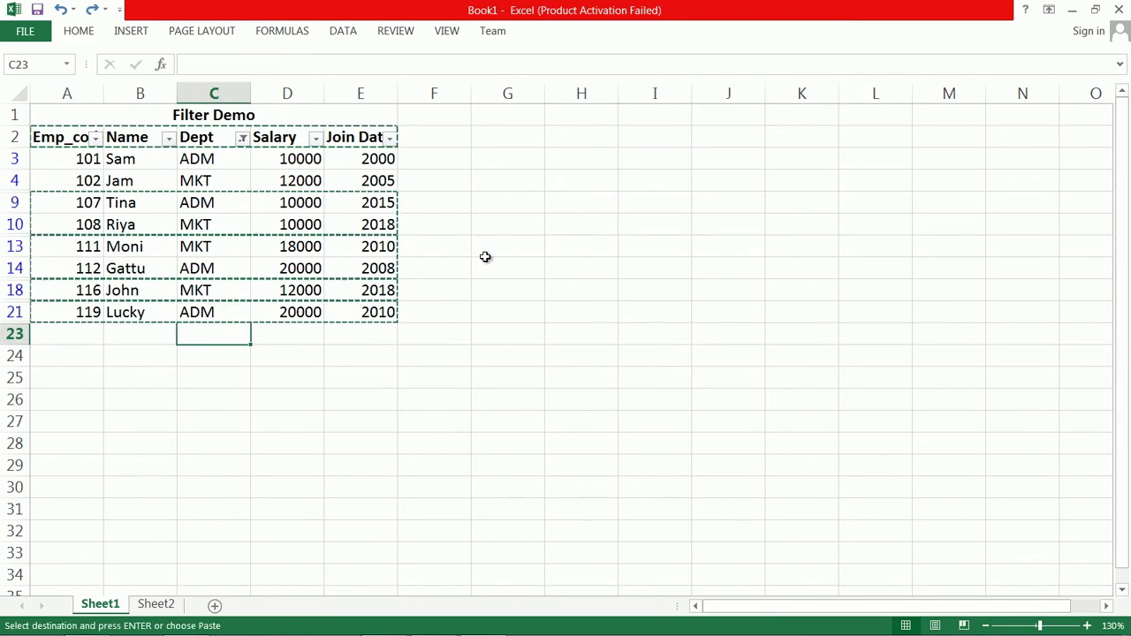
key("ctrl+z")
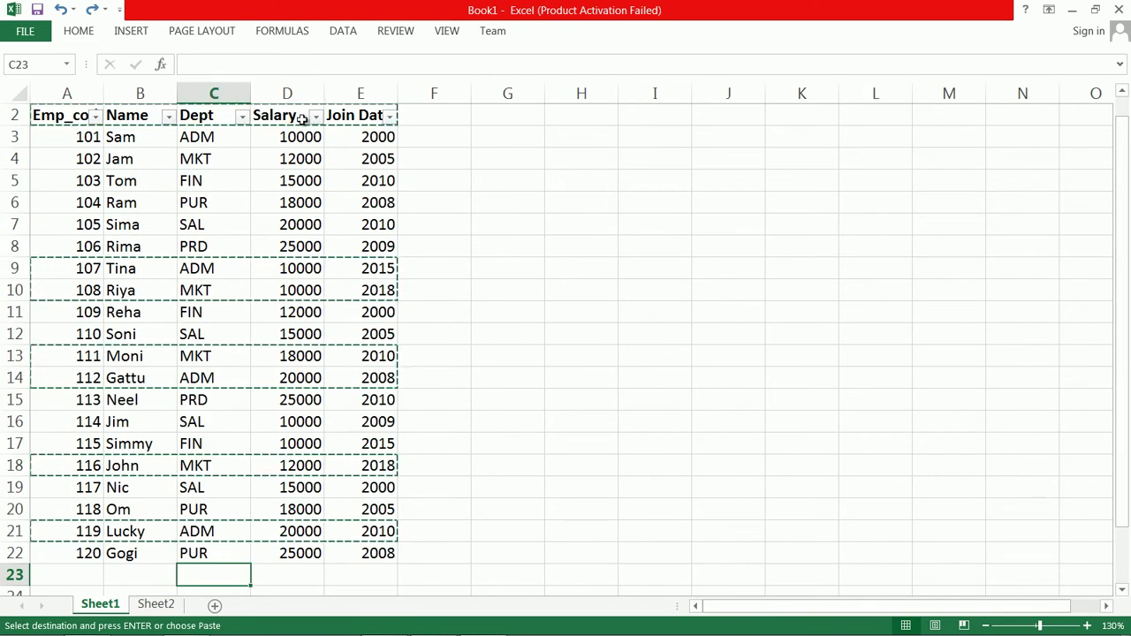
key("Escape")
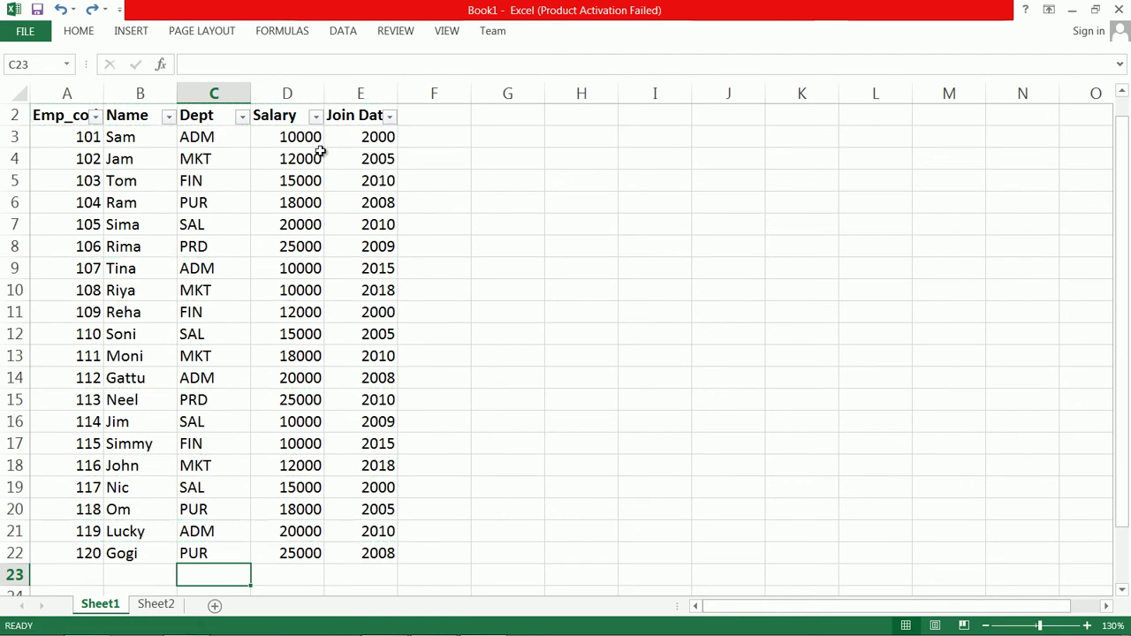
- Filter the Dept column again to only the ADM and MKT departments
left_click(243, 117)
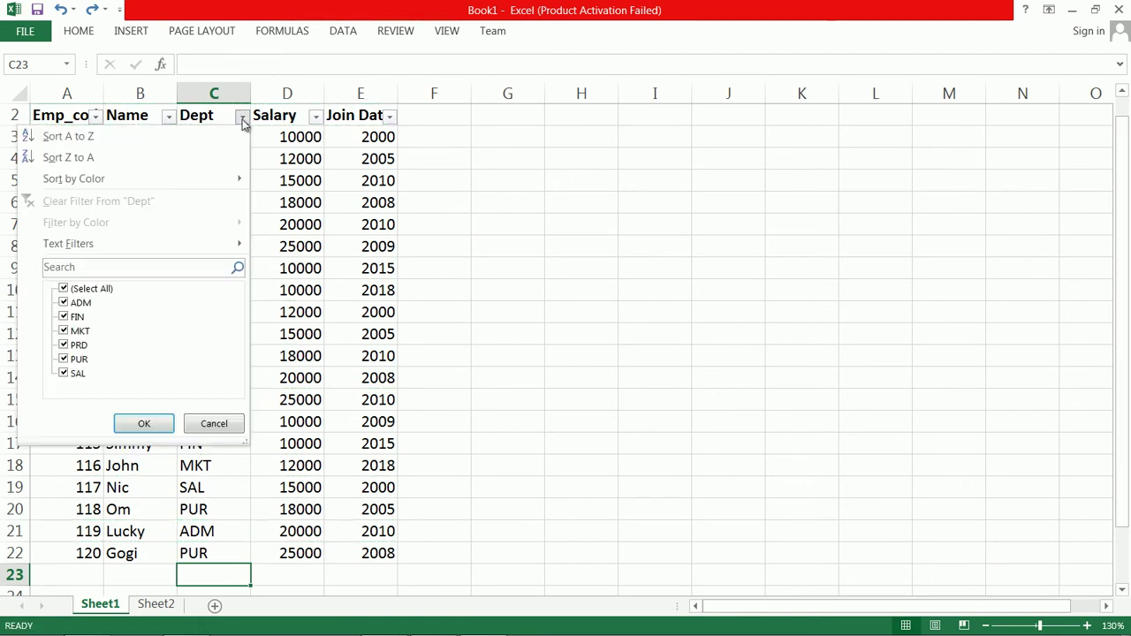
left_click(63, 288)
left_click(63, 302)
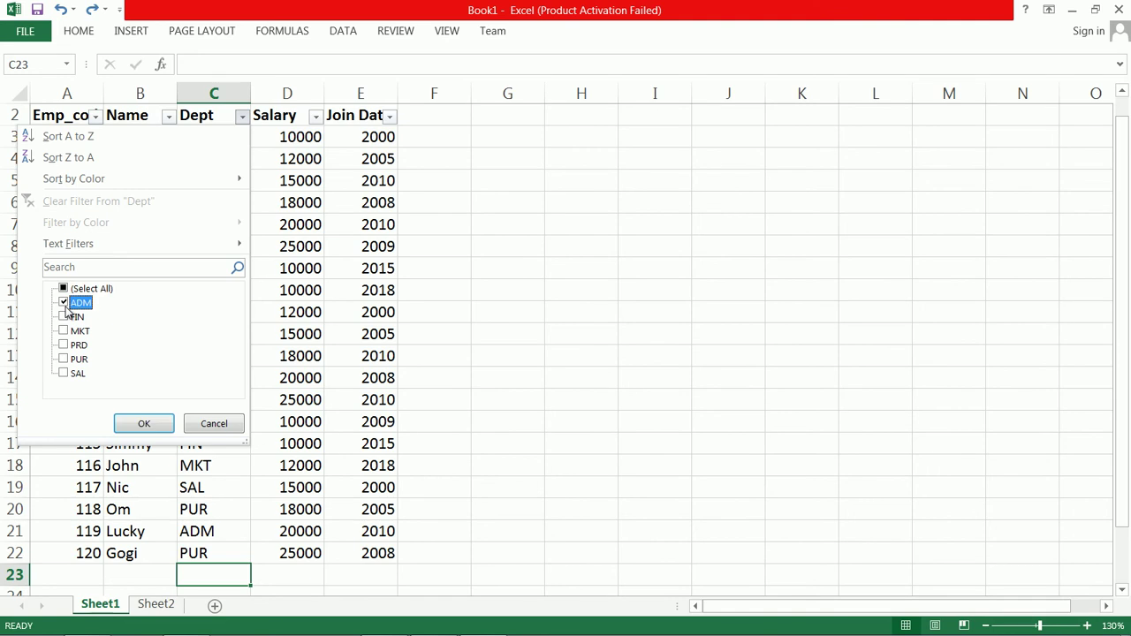
left_click(64, 331)
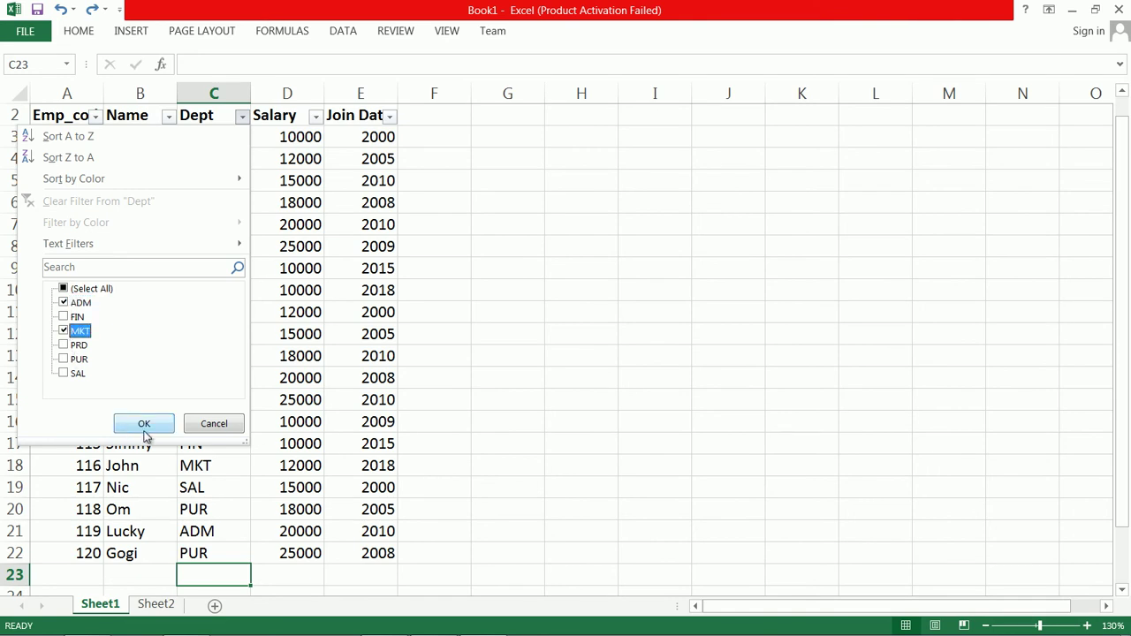
left_click(144, 425)
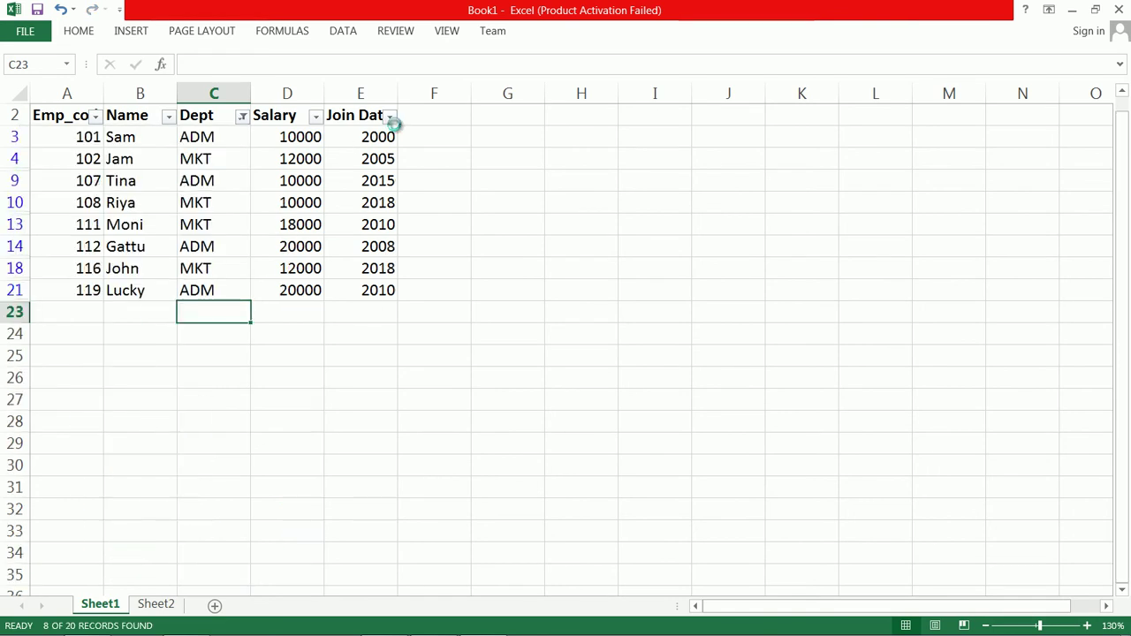
- Apply a custom filter to the Join Date column for years less than 2005
left_click(389, 118)
mouse_move(384, 247)
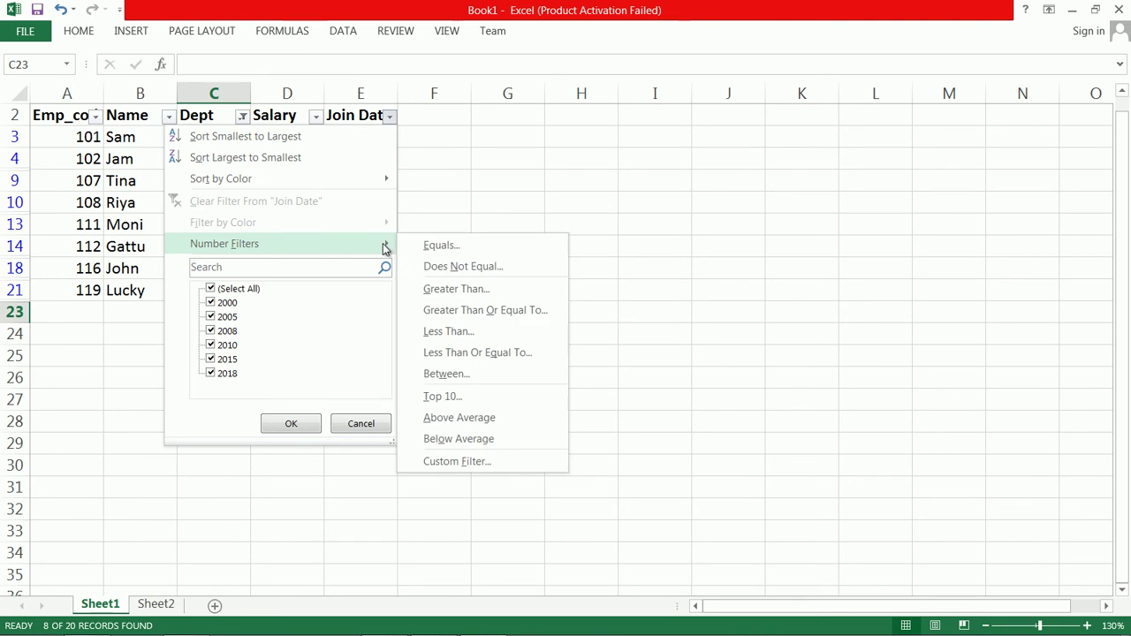
left_click(479, 462)
left_click(673, 371)
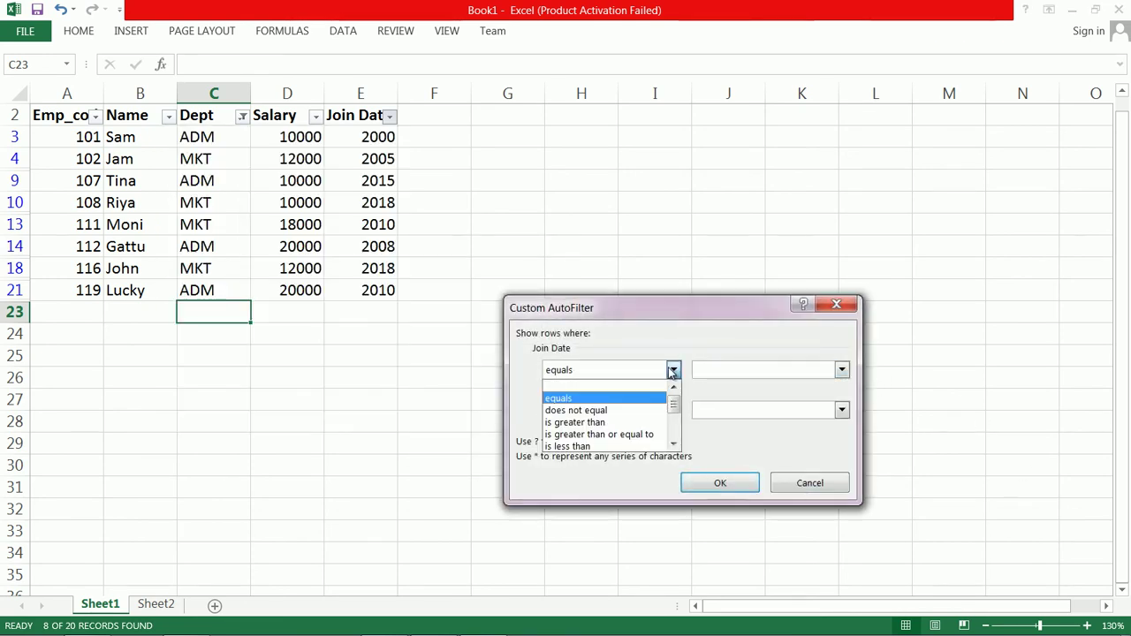
left_click(619, 446)
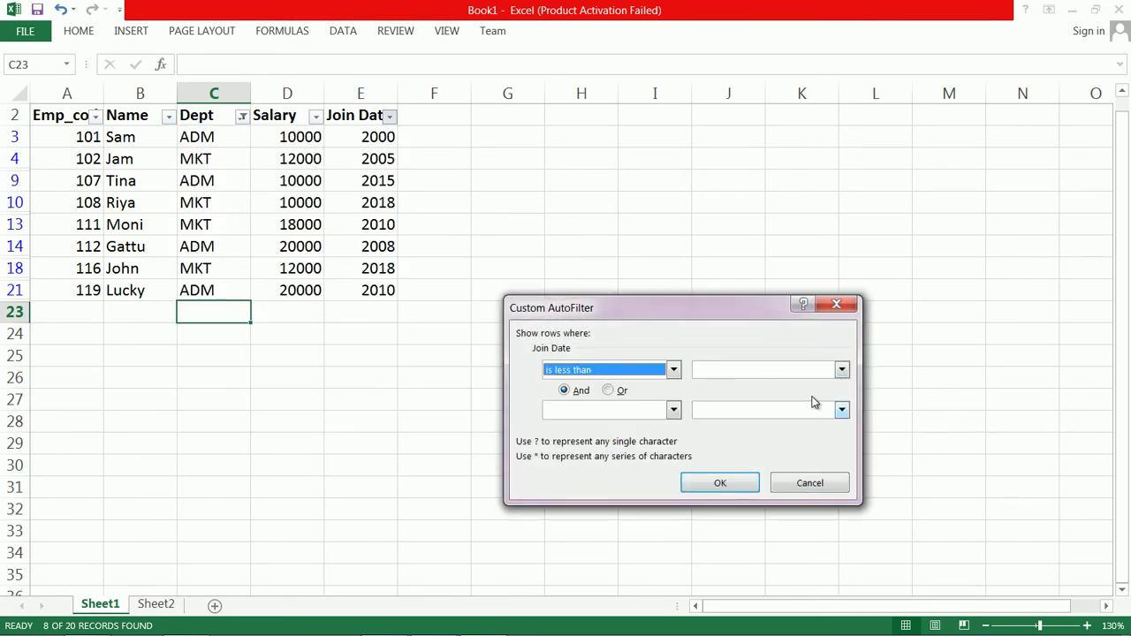
left_click(842, 370)
left_click(784, 398)
left_click(740, 486)
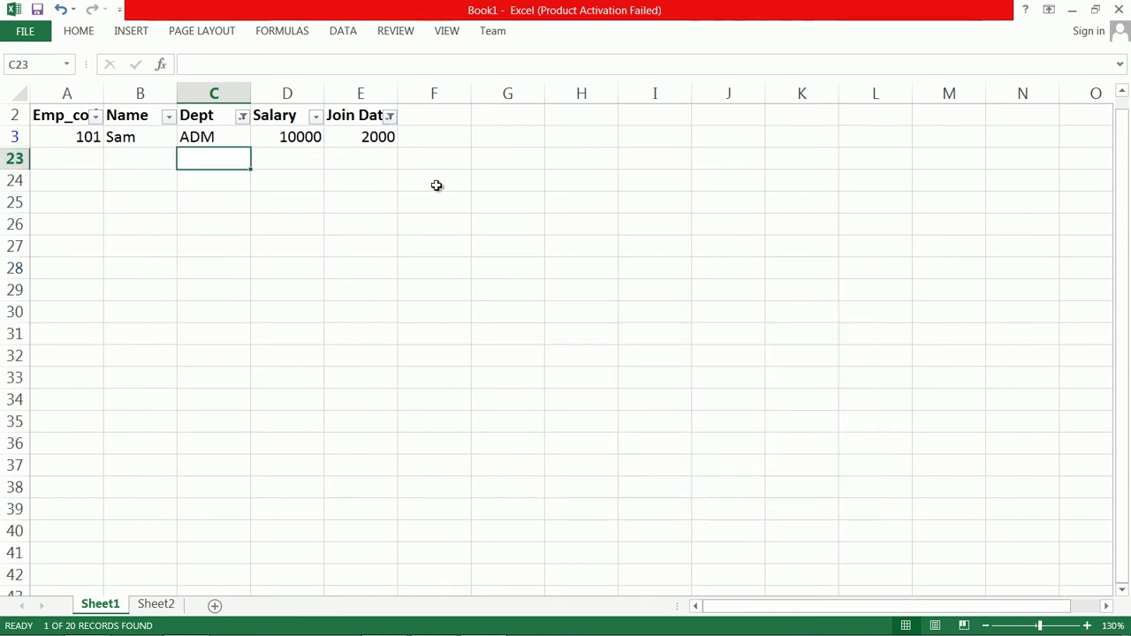
- Change the custom Join Date filter to show years greater than 2005
left_click(389, 117)
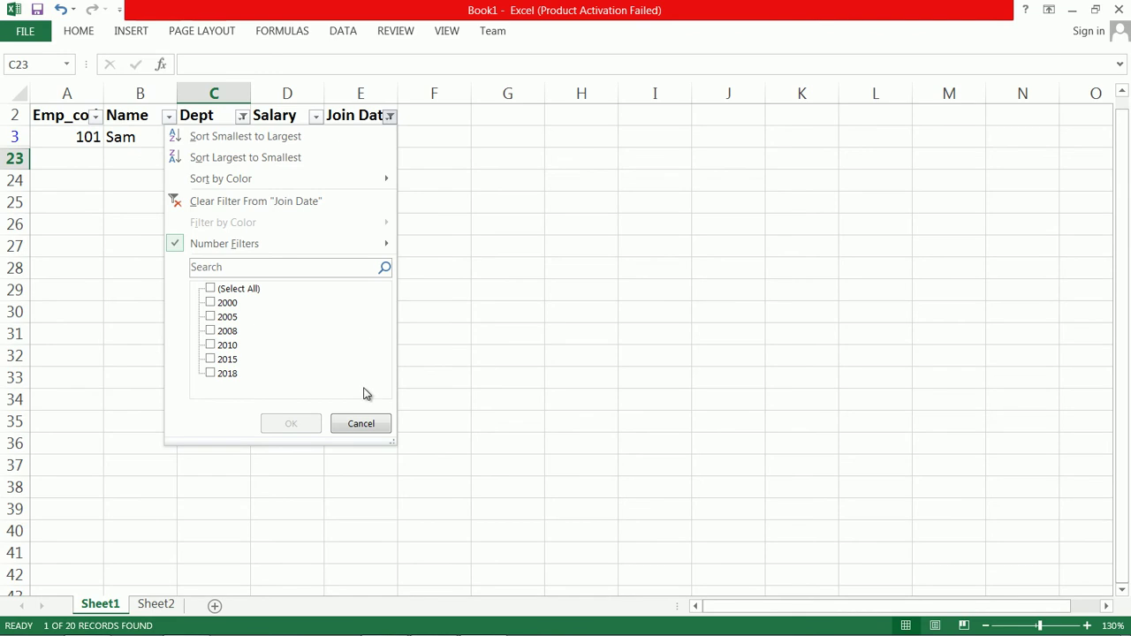
mouse_move(379, 245)
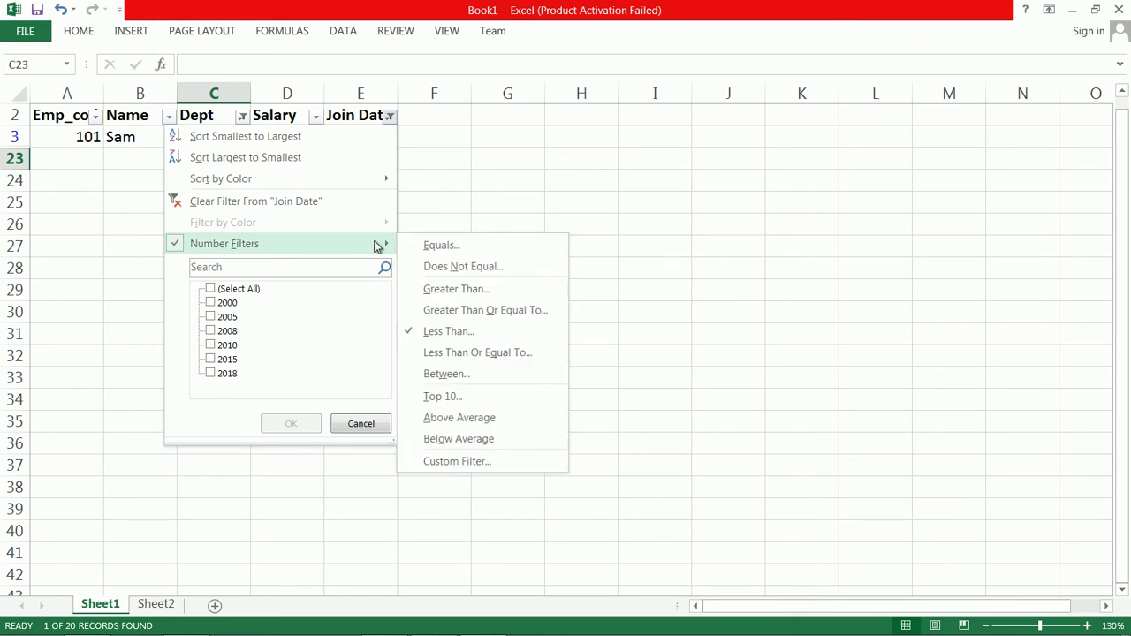
left_click(475, 460)
left_click(674, 370)
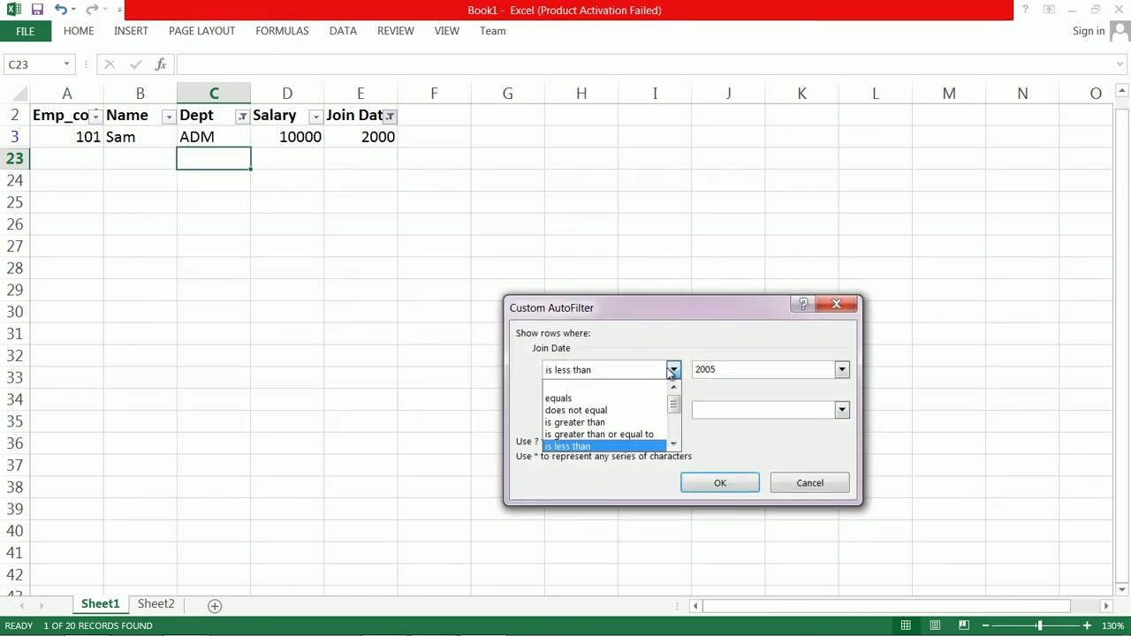
left_click(607, 423)
left_click(724, 485)
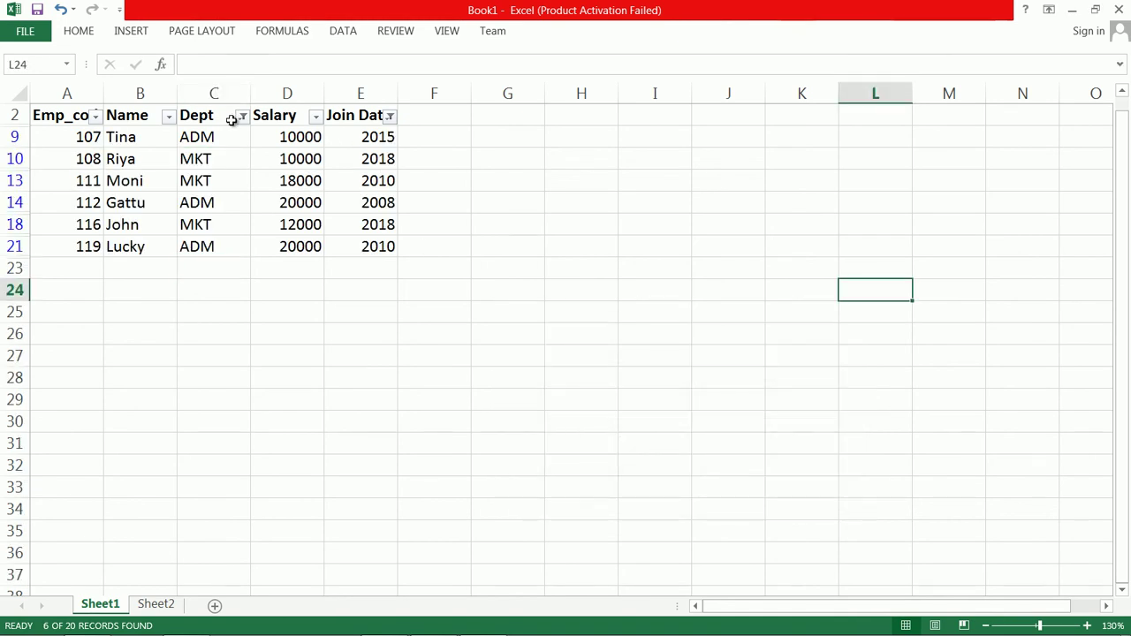
- Reselect all values in the Join Date and Dept filters to restore the full employee table
left_click(389, 117)
left_click(249, 290)
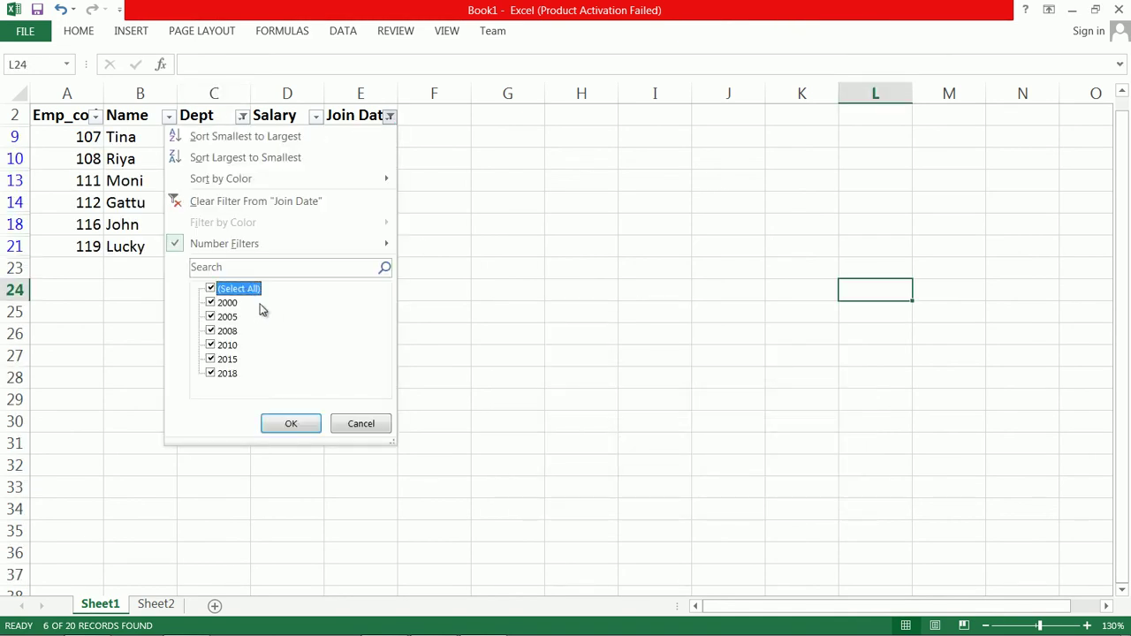
left_click(296, 423)
left_click(242, 116)
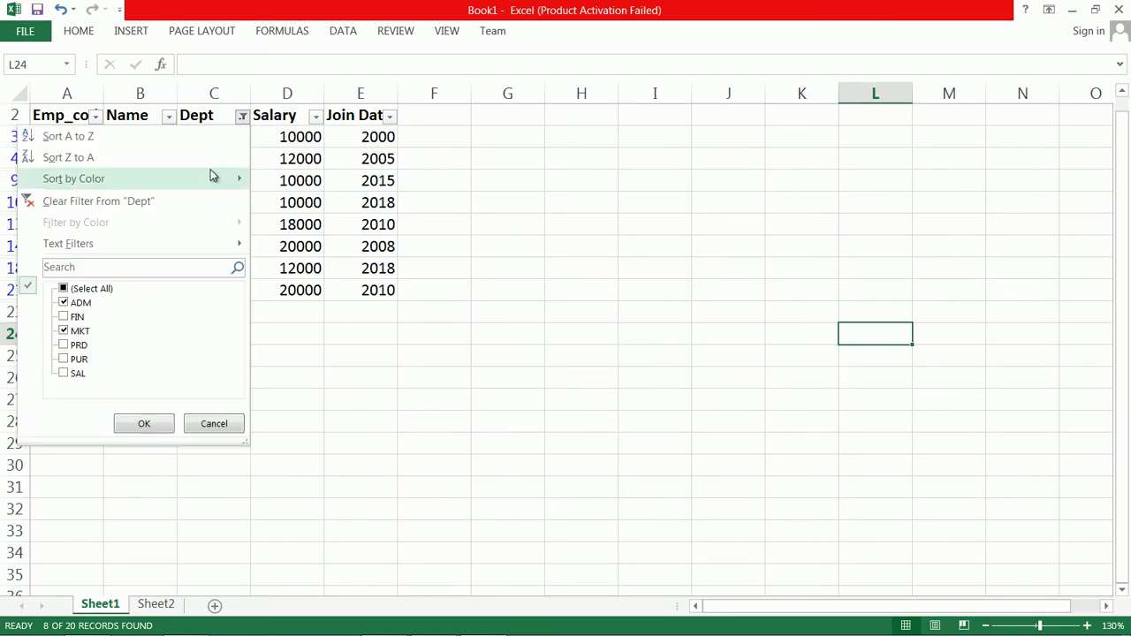
left_click(103, 292)
left_click(144, 425)
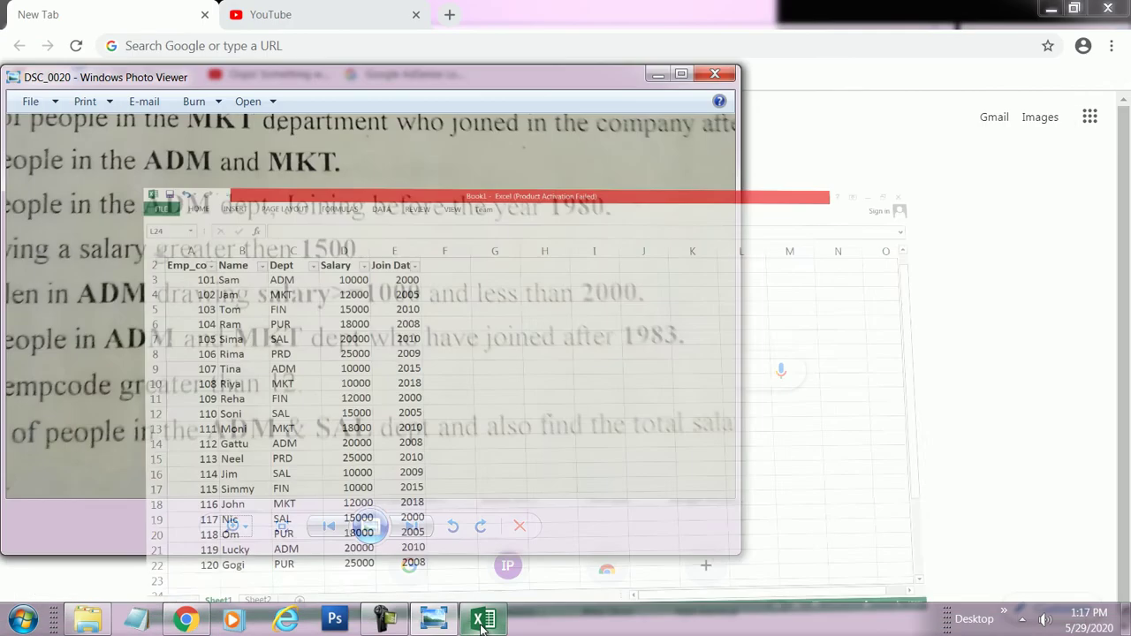
- Switch to the exercise sheet photo in Windows Photo Viewer, read the ADM salary-range task, and return to Excel
left_click(433, 629)
mouse_move(296, 418)
left_mouse_down()
mouse_move(315, 396)
mouse_move(385, 379)
mouse_move(380, 388)
mouse_move(459, 409)
mouse_move(303, 404)
left_mouse_up()
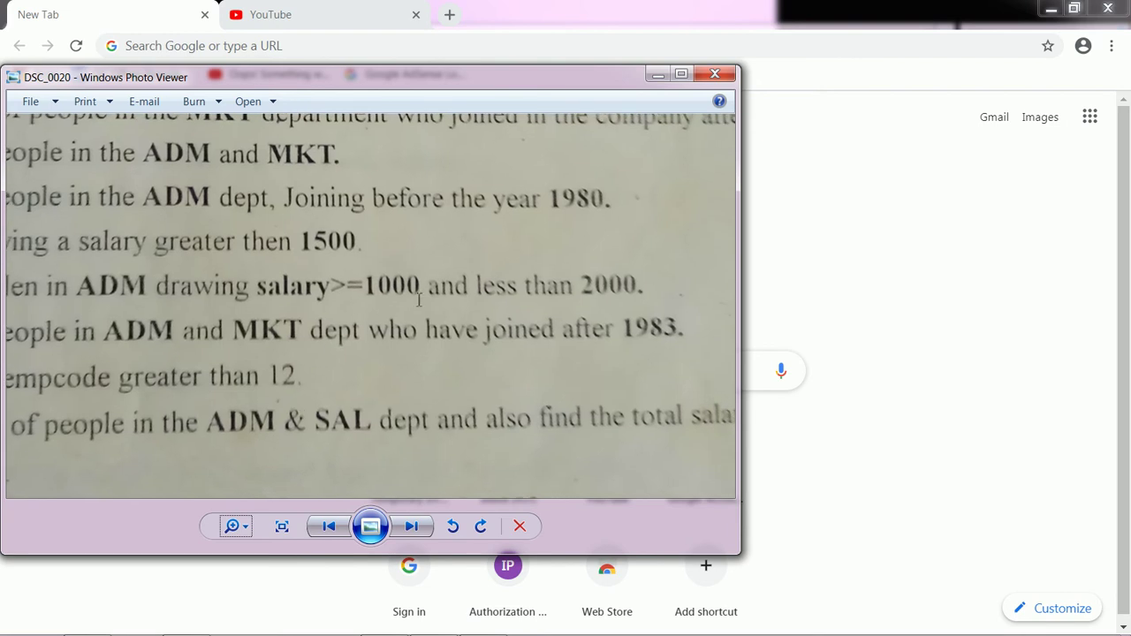
left_click(879, 321)
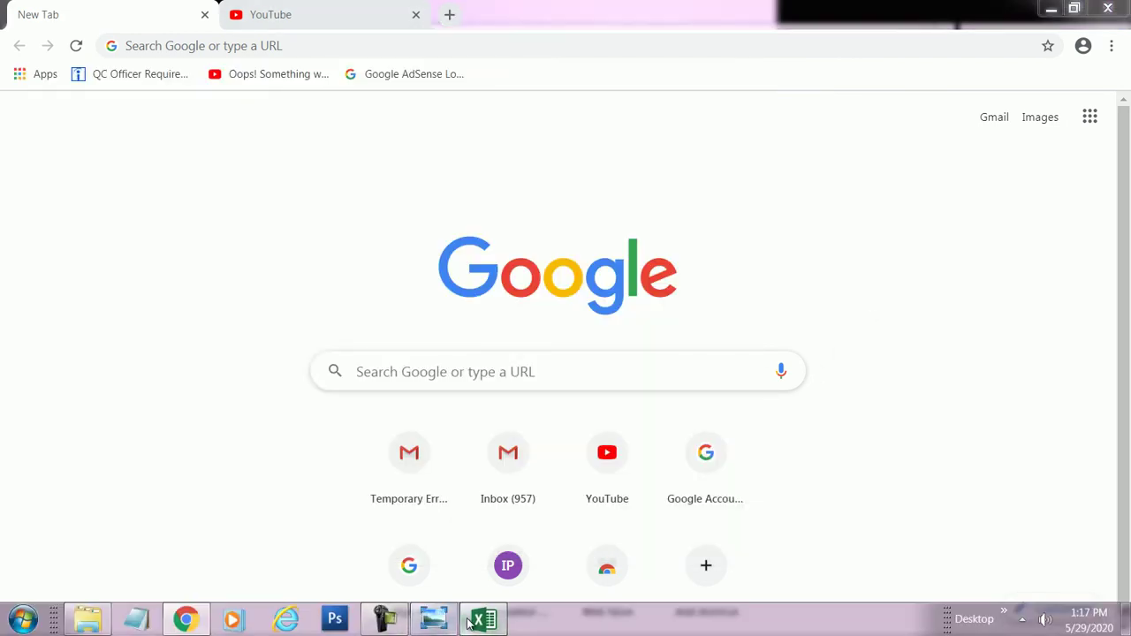
left_click(471, 622)
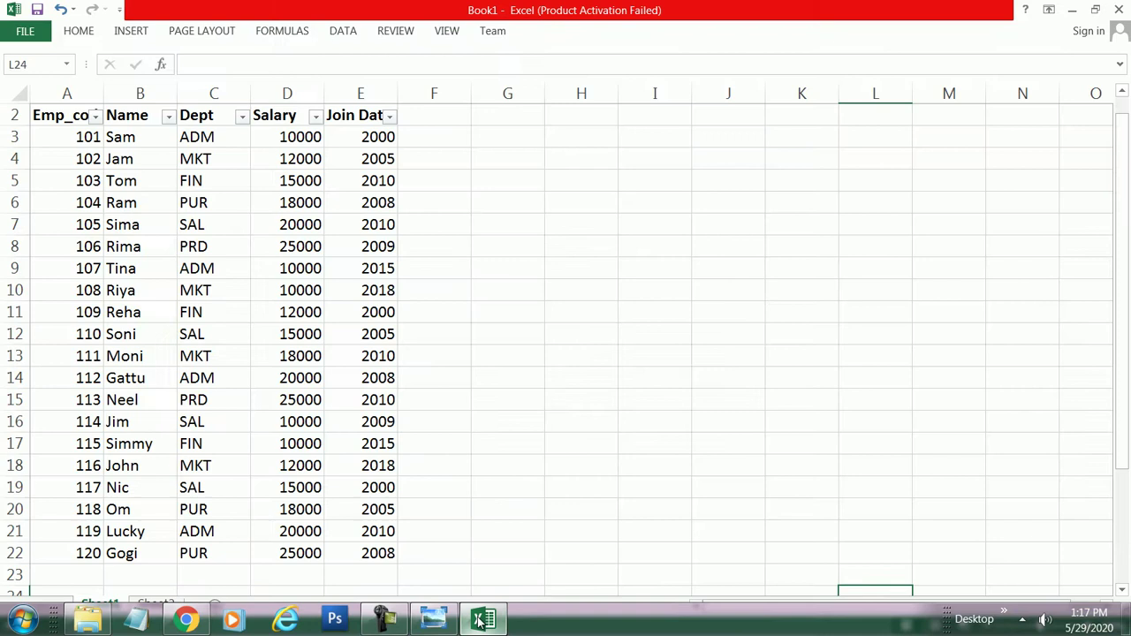
- Filter the Dept column to only the ADM department
left_click(241, 116)
left_click(88, 290)
left_click(80, 302)
left_click(146, 423)
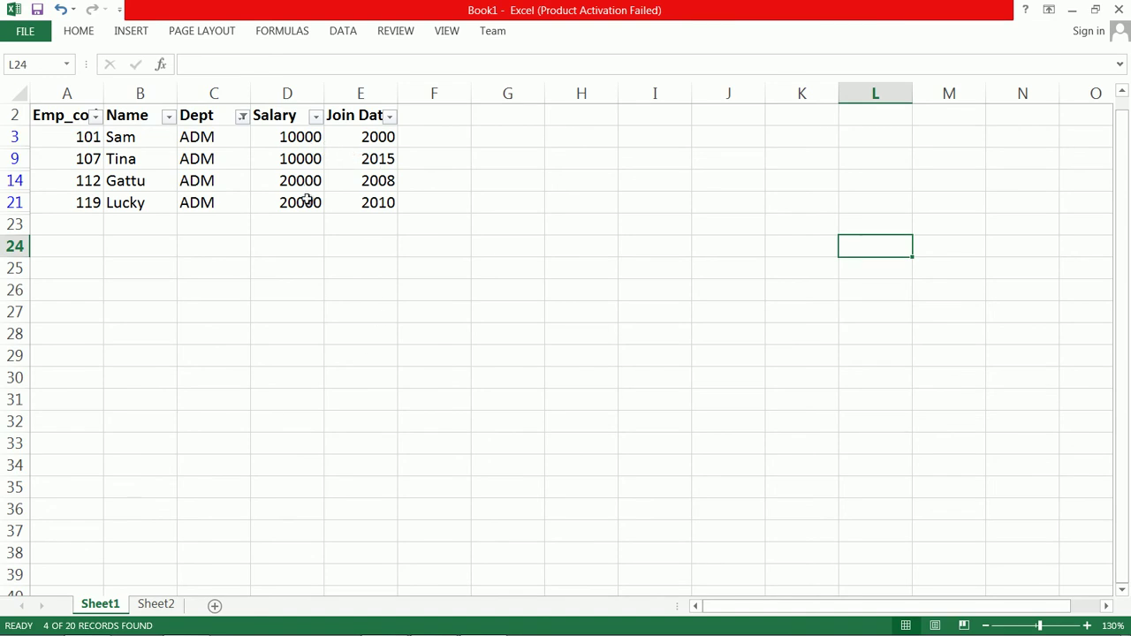
- Change the Dept column filter to only the MKT department
left_click(242, 117)
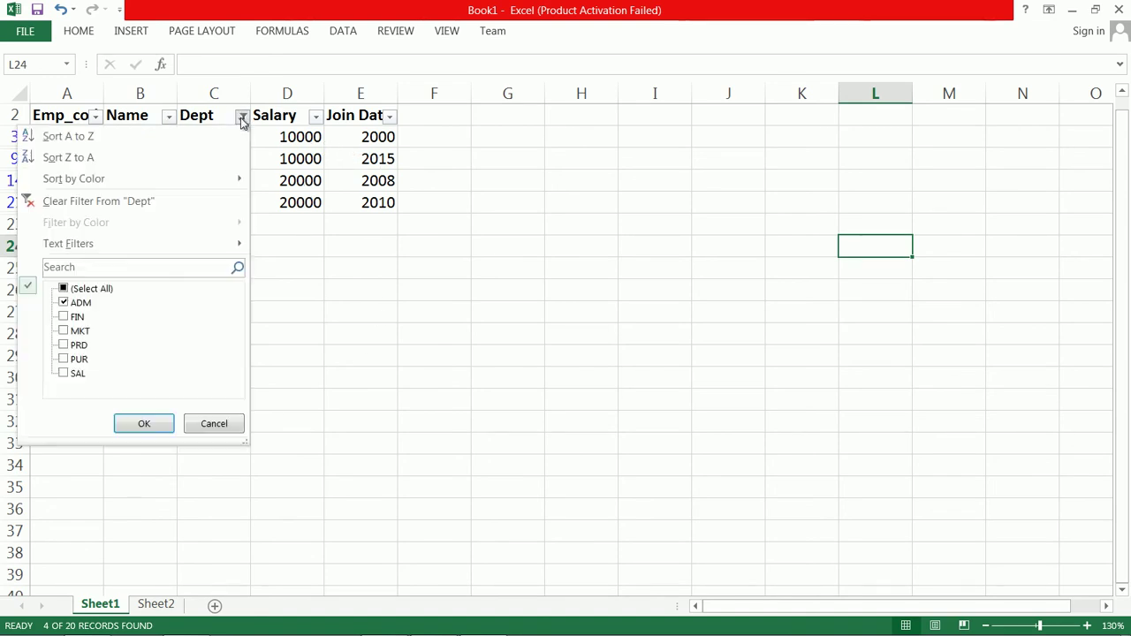
left_click(64, 290)
left_click(66, 332)
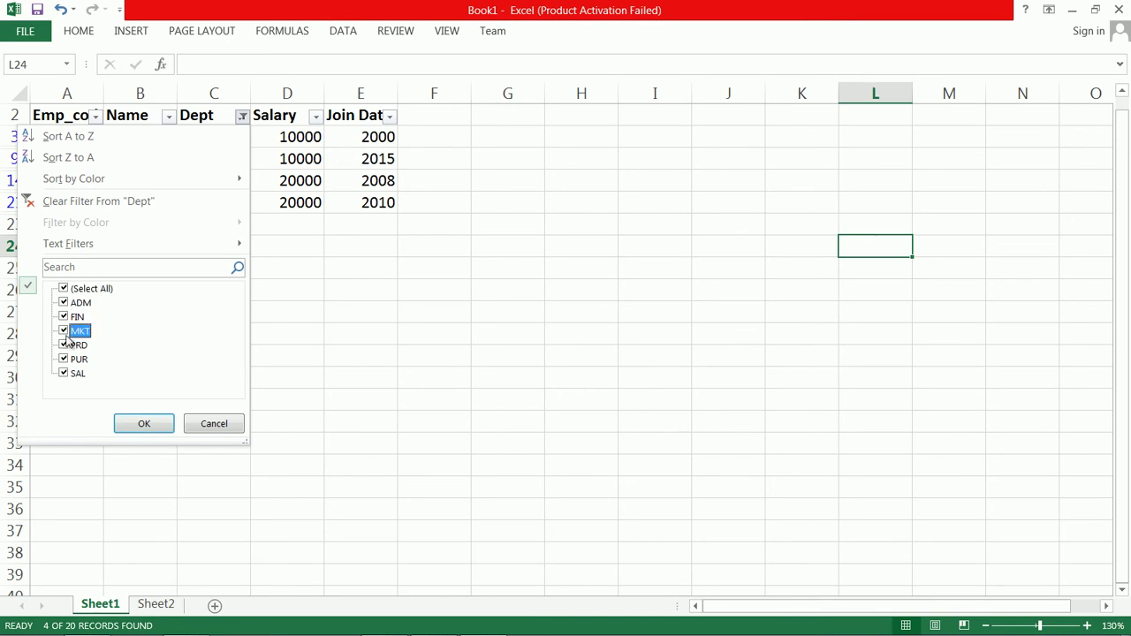
left_click(63, 289)
left_click(64, 332)
left_click(146, 425)
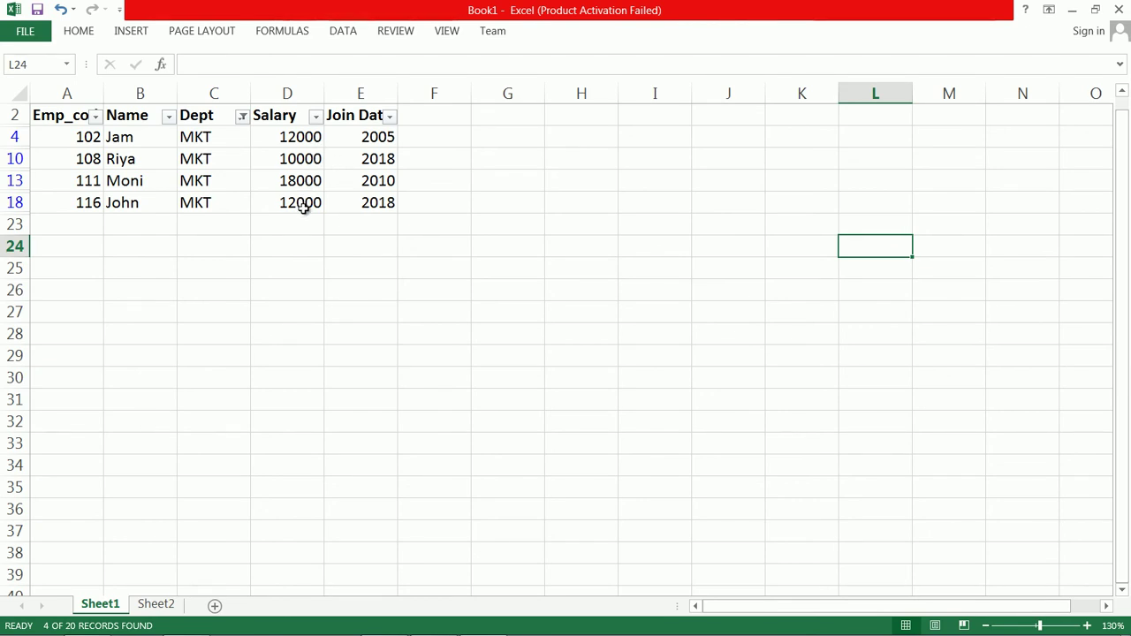
- Start a custom filter on the Salary column with the first condition greater than or equal to 12000
left_click(317, 118)
mouse_move(323, 254)
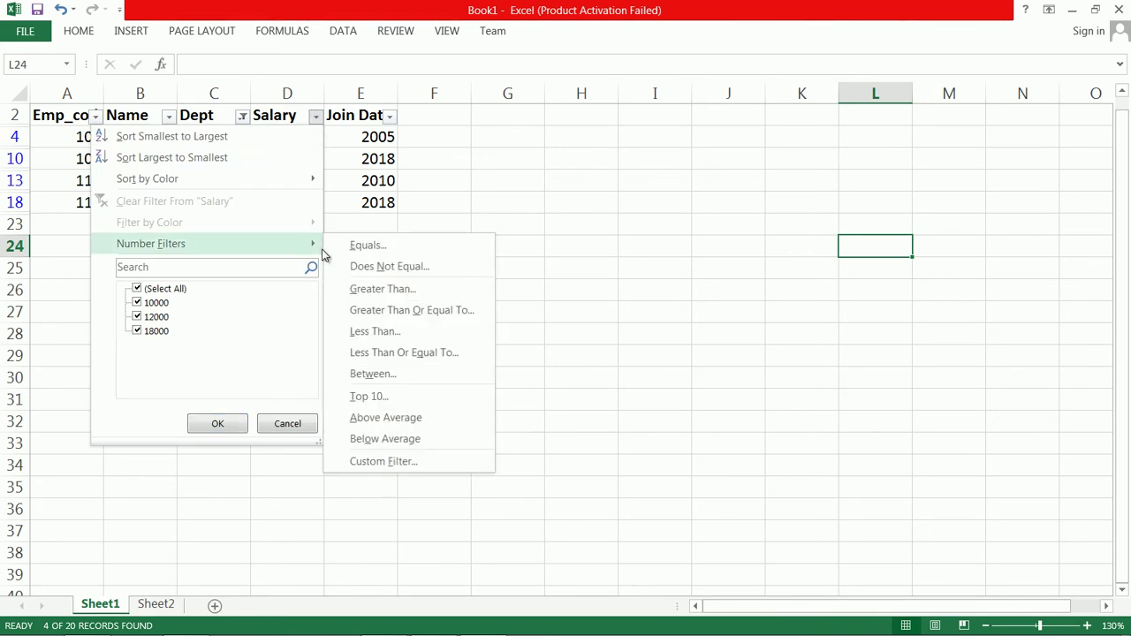
left_click(400, 461)
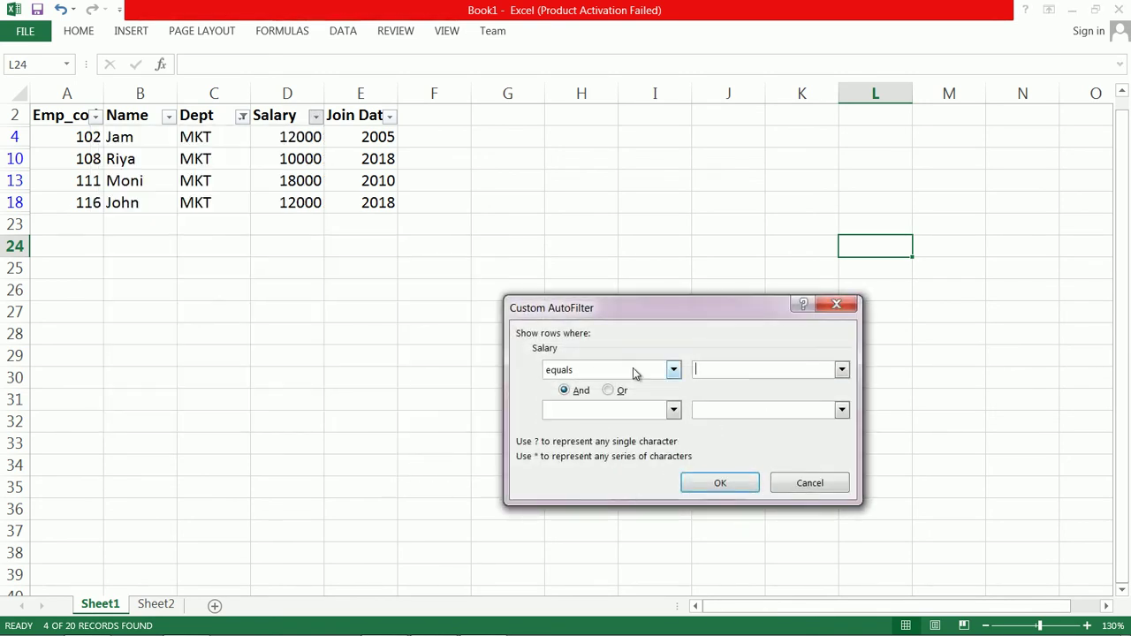
left_click(673, 370)
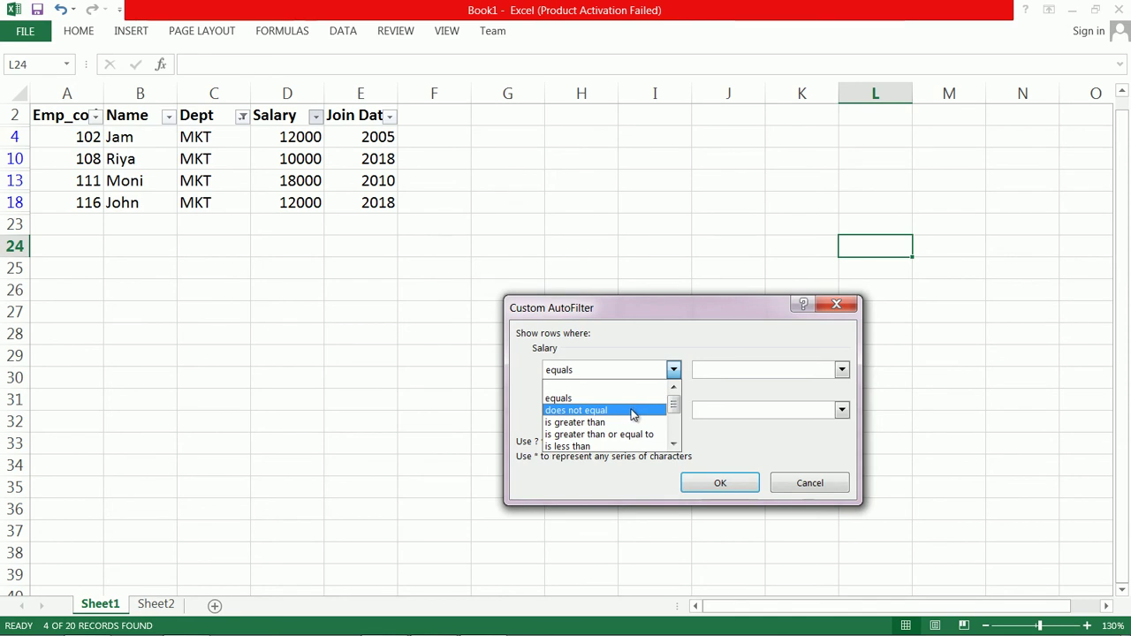
left_click(644, 435)
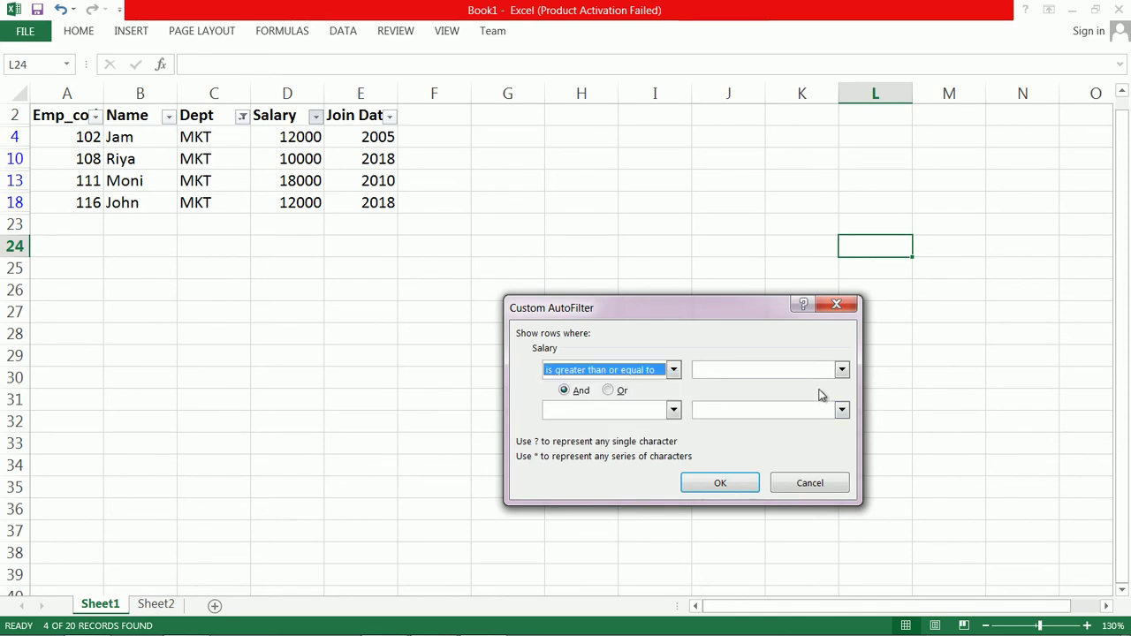
left_click(842, 369)
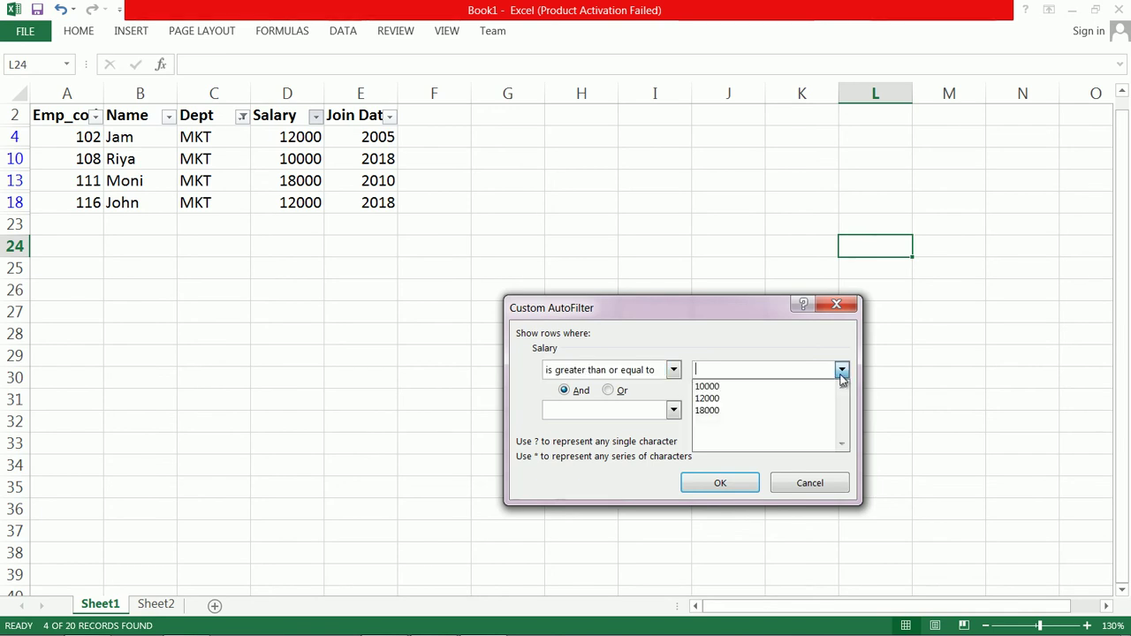
left_click(804, 404)
- Add a second Salary condition, And less than or equal to 18000, and apply the custom filter
left_click(673, 409)
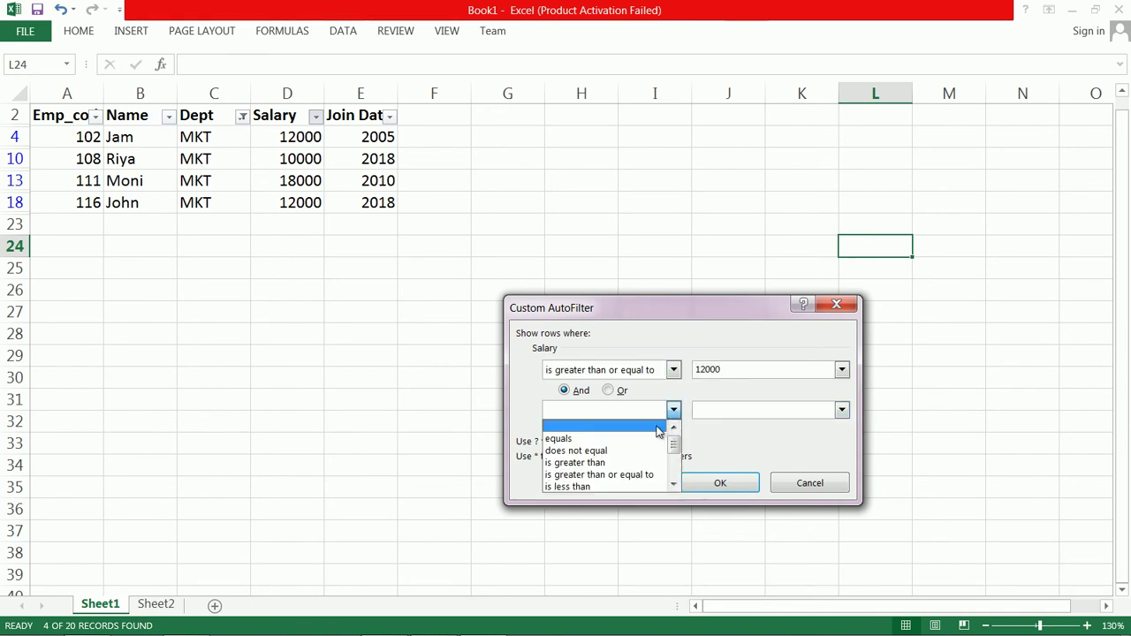
scroll(673, 448, "down", 1)
left_click(644, 475)
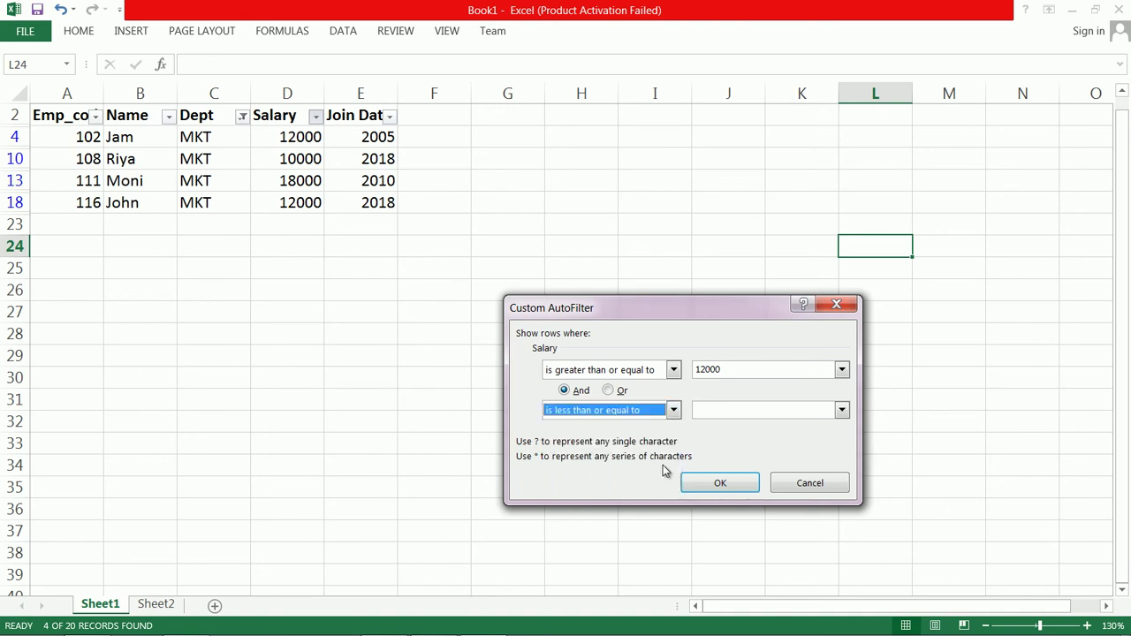
left_click(841, 410)
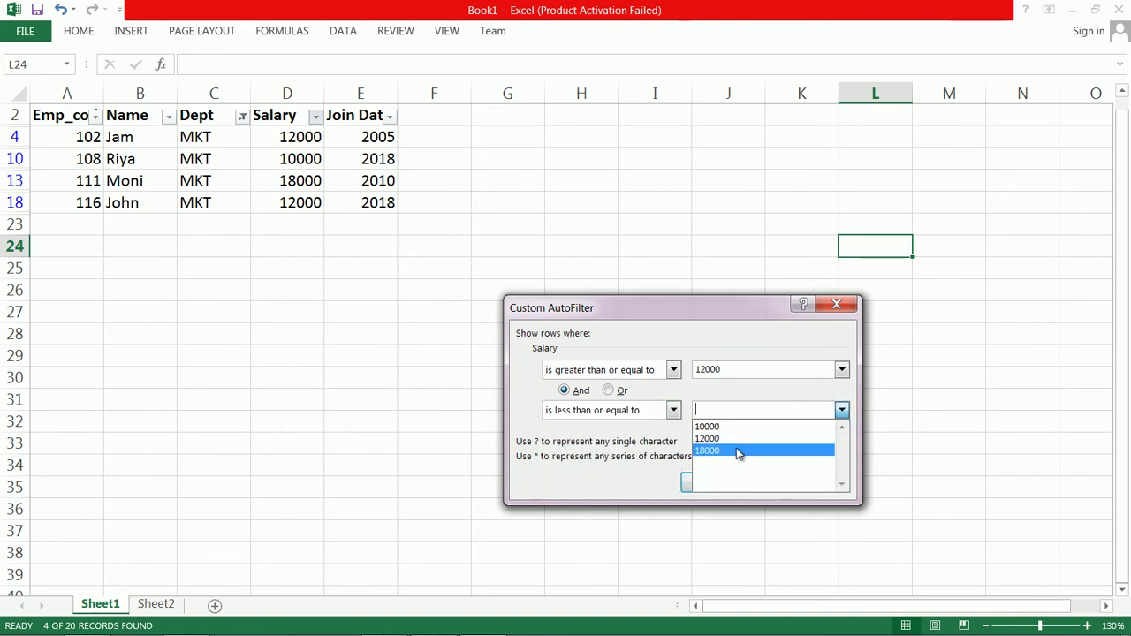
left_click(739, 452)
left_click(717, 483)
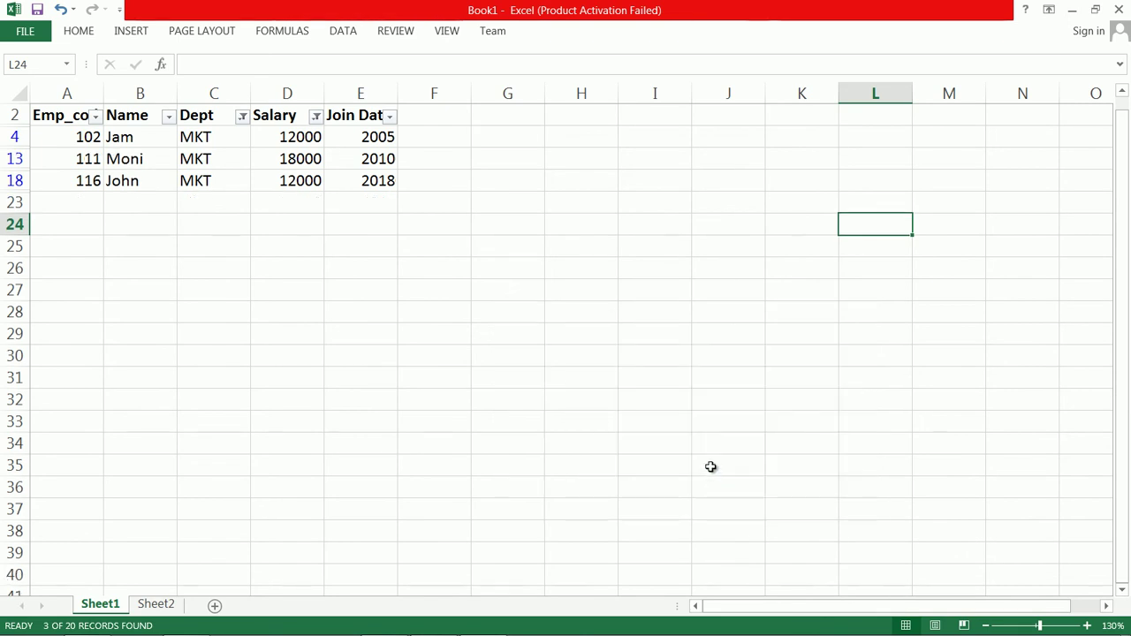
- Undo the Salary filter and reselect all departments in the Dept filter to restore the full table
key("ctrl+z")
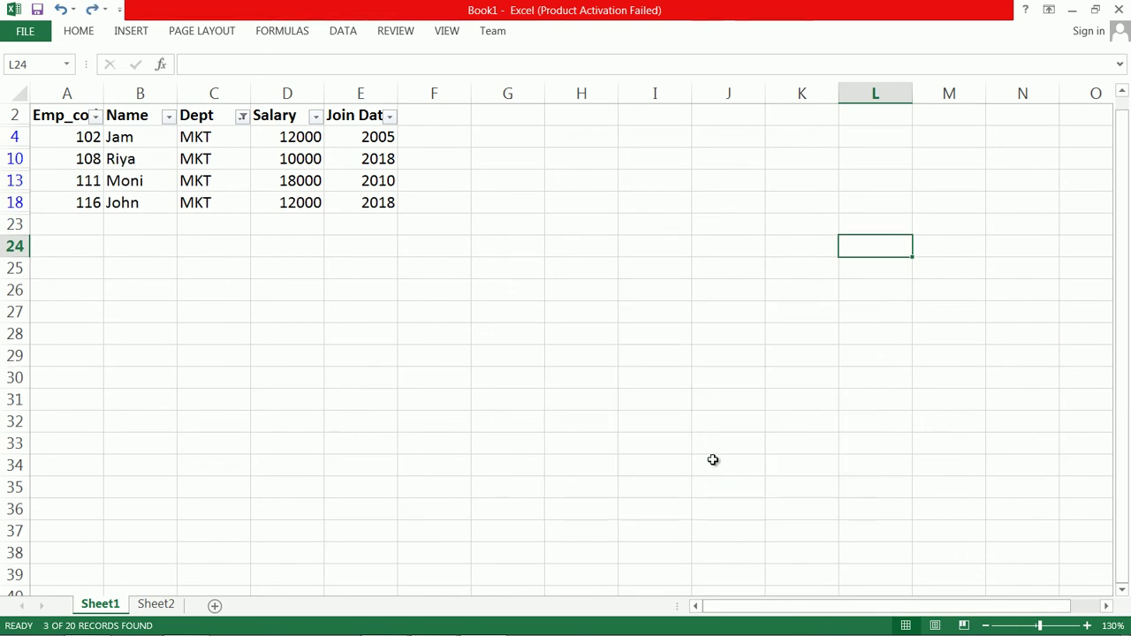
left_click(315, 116)
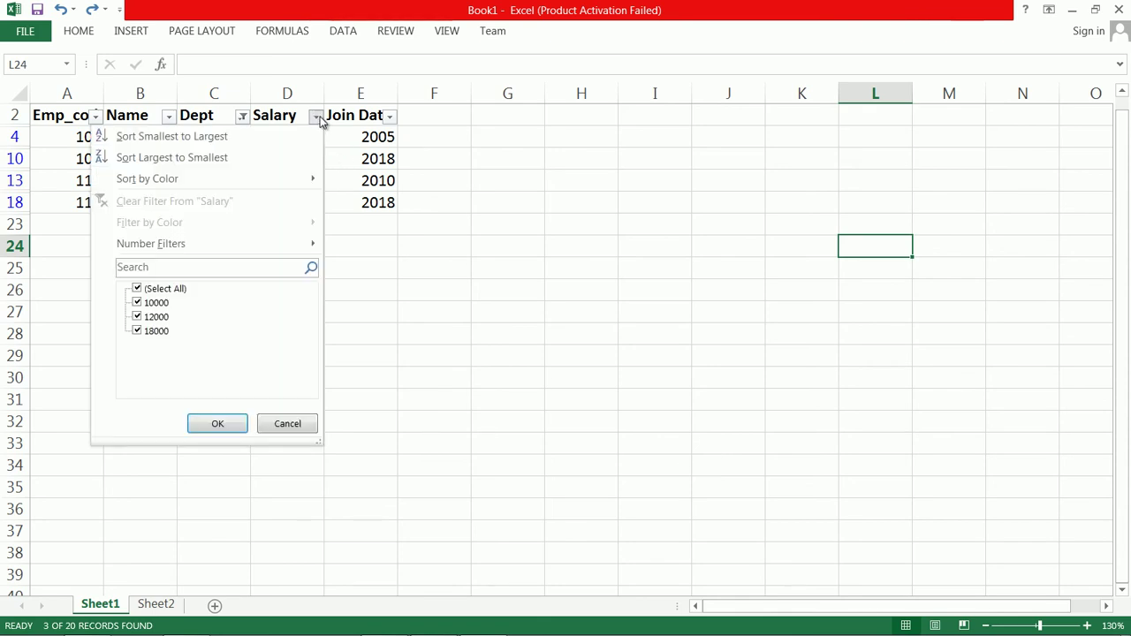
left_click(241, 119)
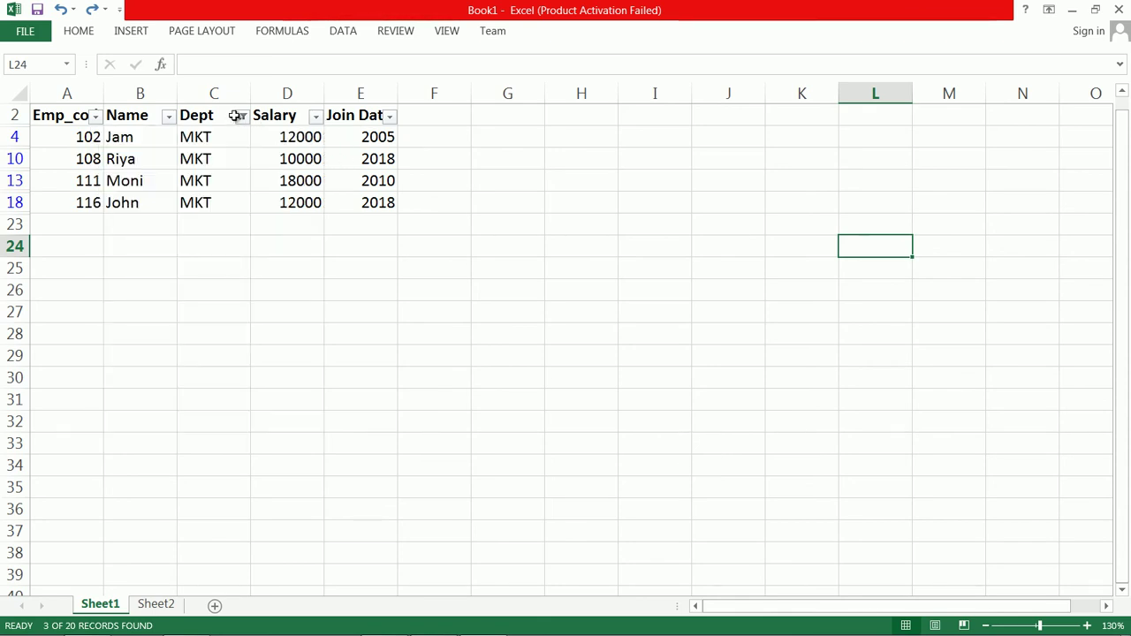
left_click(241, 117)
left_click(103, 295)
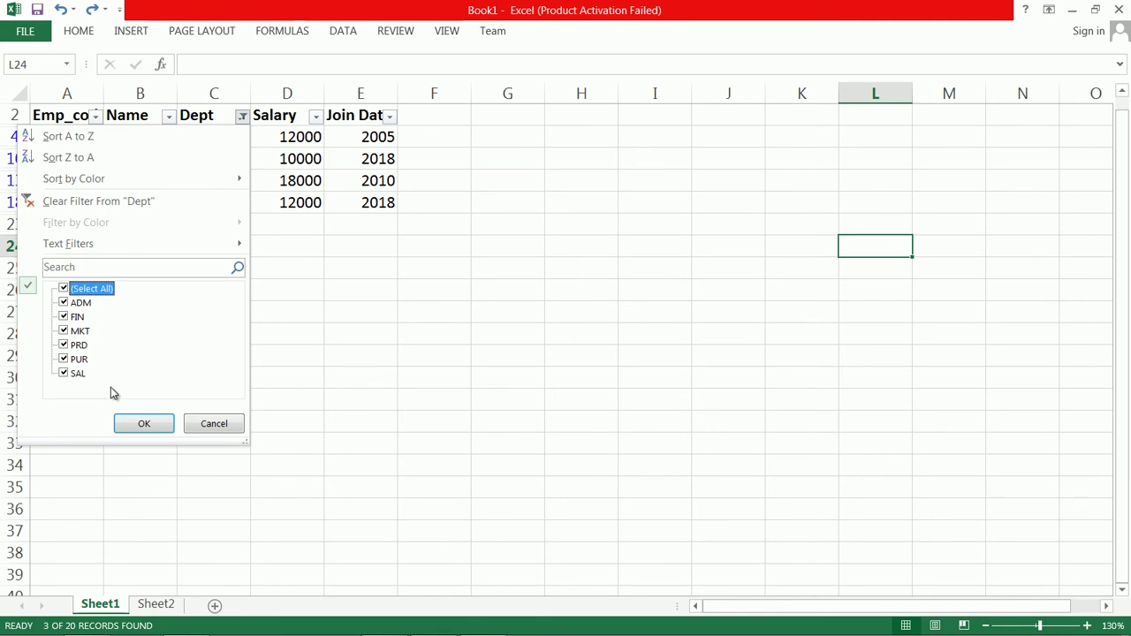
left_click(143, 424)
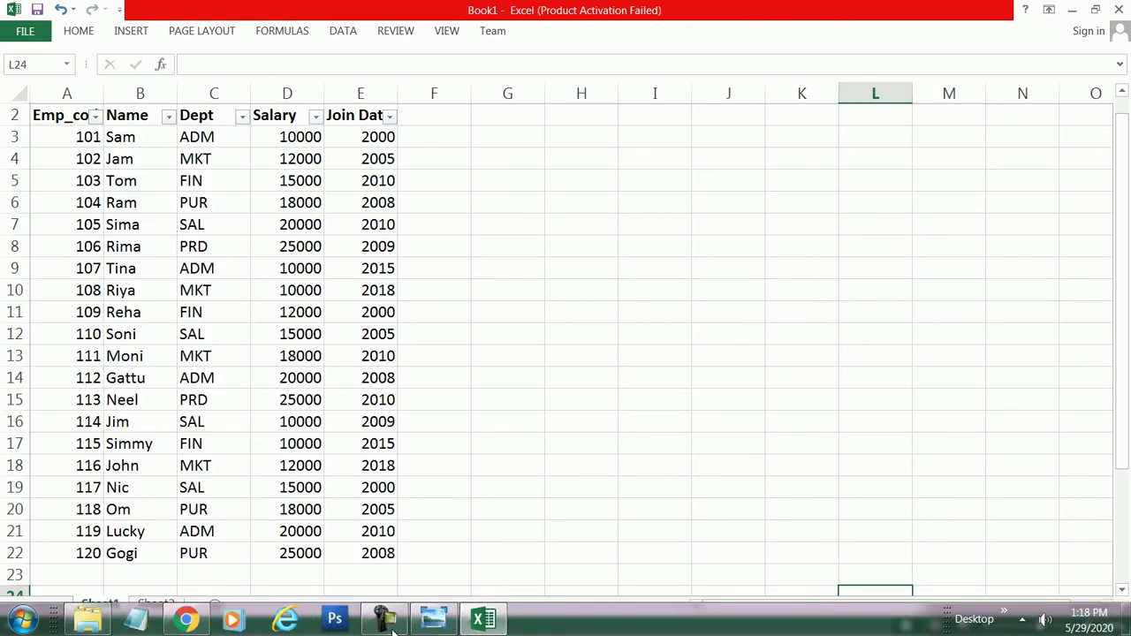
- Switch to the exercise sheet photo in Windows Photo Viewer and read tasks 10 to 13
left_click(484, 624)
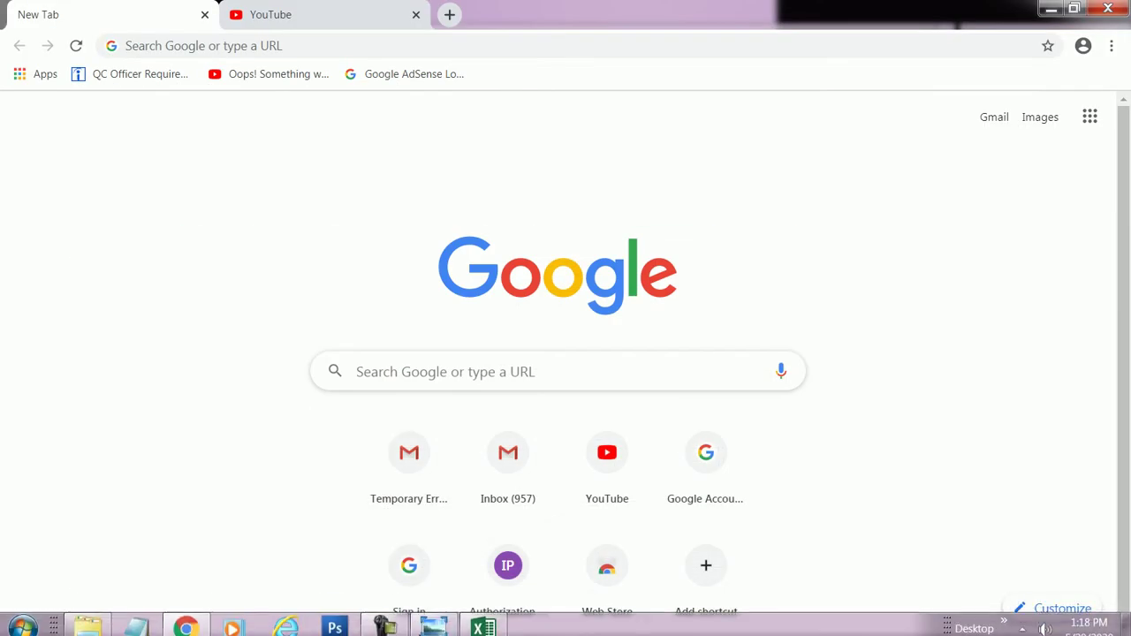
left_click(432, 624)
left_click_drag(286, 374, 550, 300)
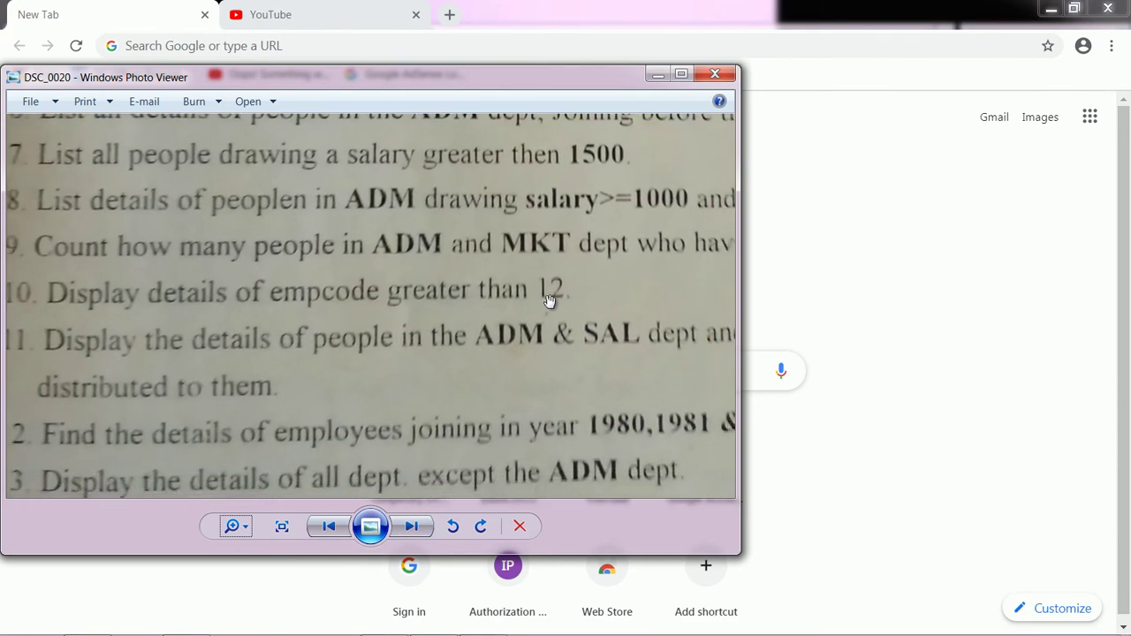
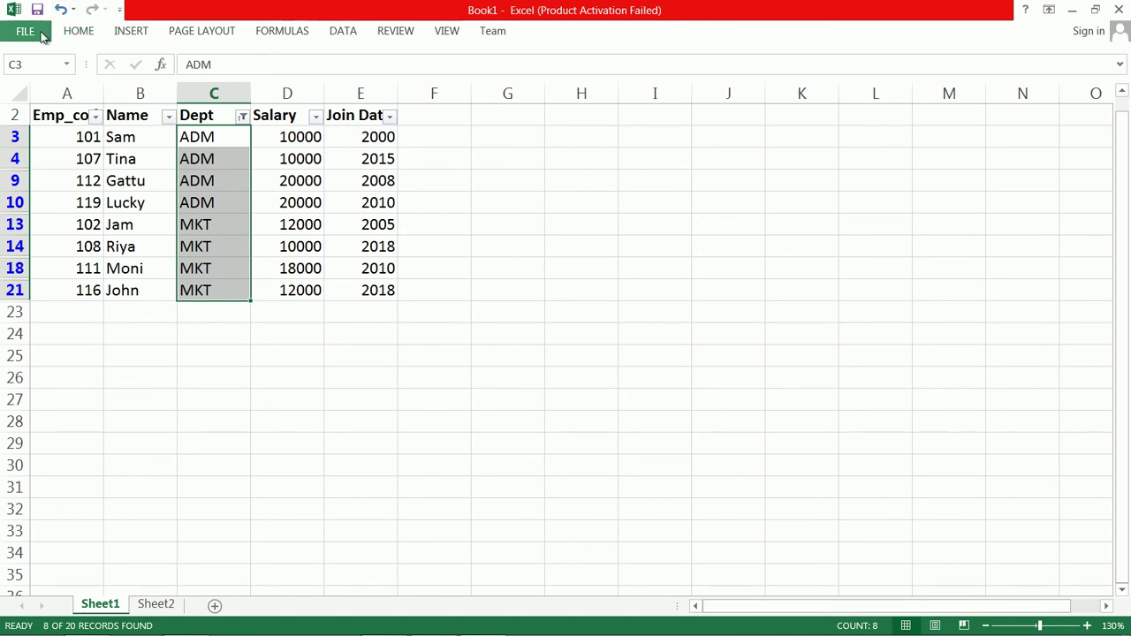
left_click(71, 28)
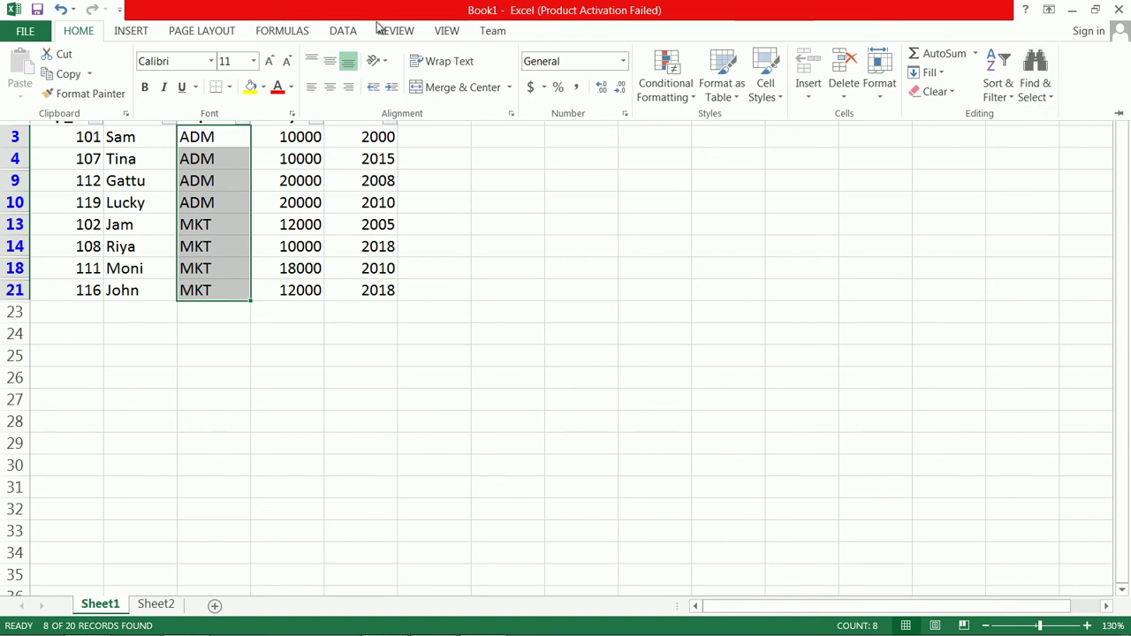
left_click(343, 31)
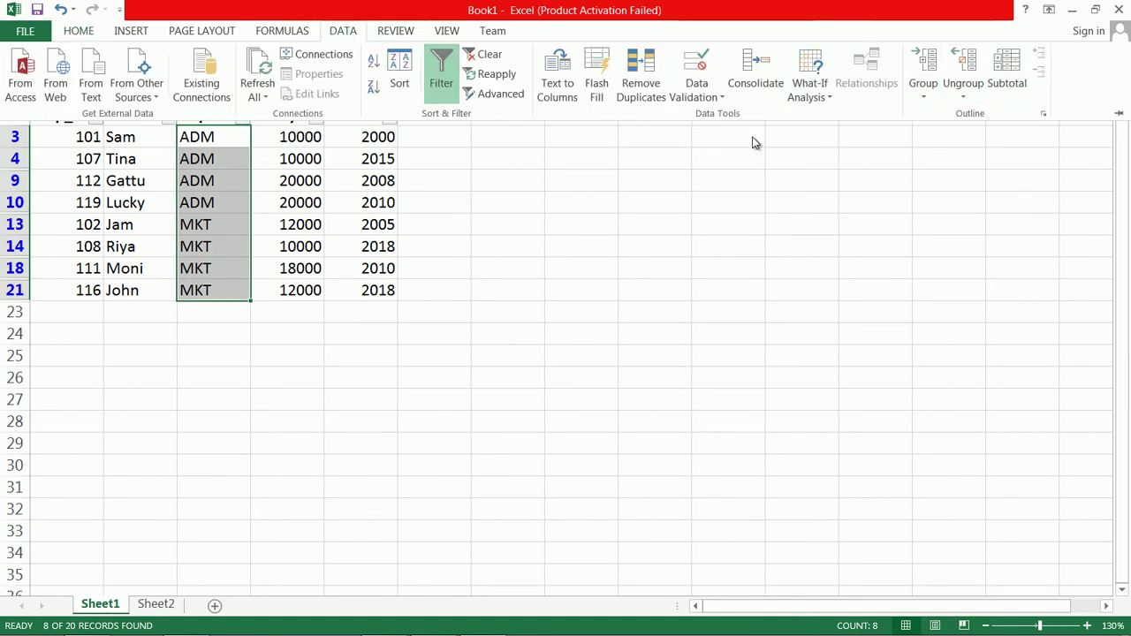
left_click(1016, 84)
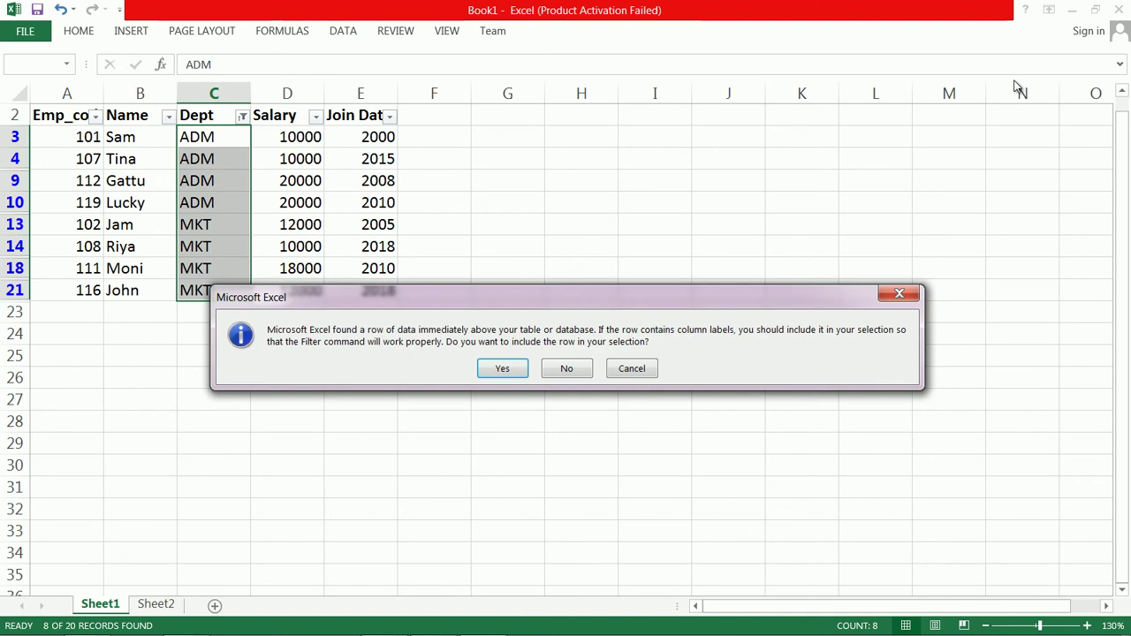
left_click(502, 373)
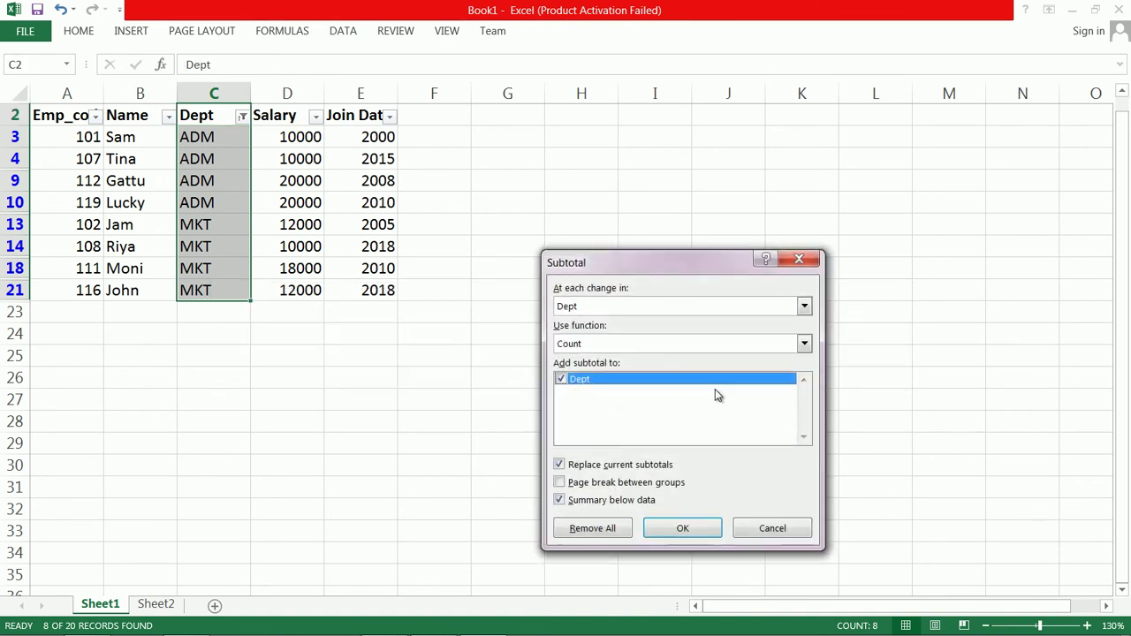
left_click(799, 259)
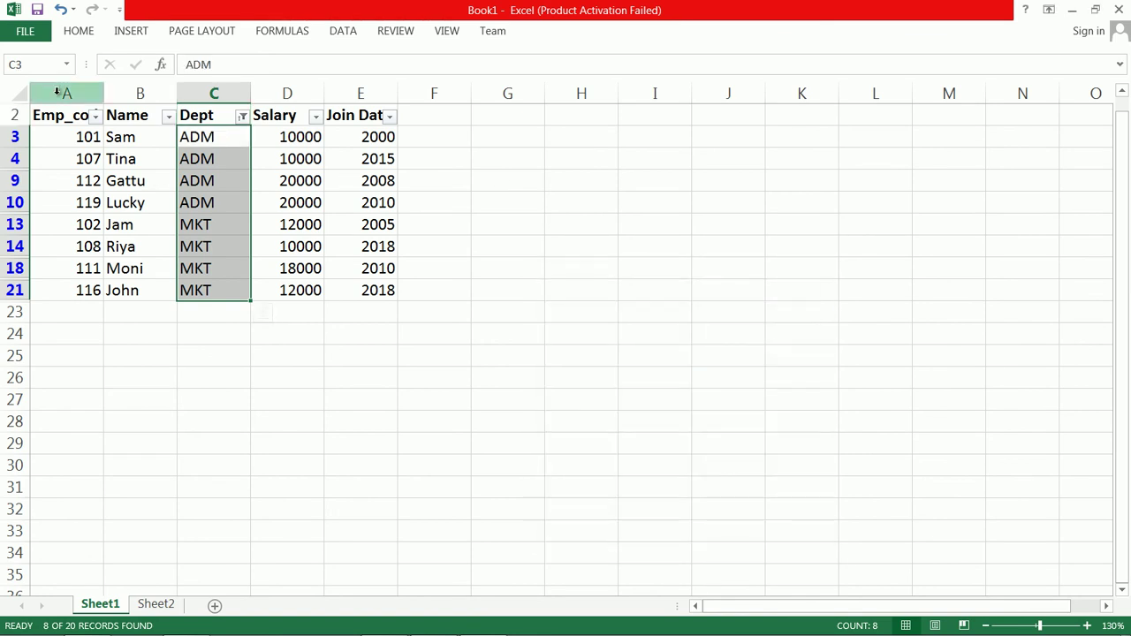
- Try subtotalling the filtered Dept and Salary columns with the Sum of Salary at each change in Dept, and undo it
left_click(126, 117)
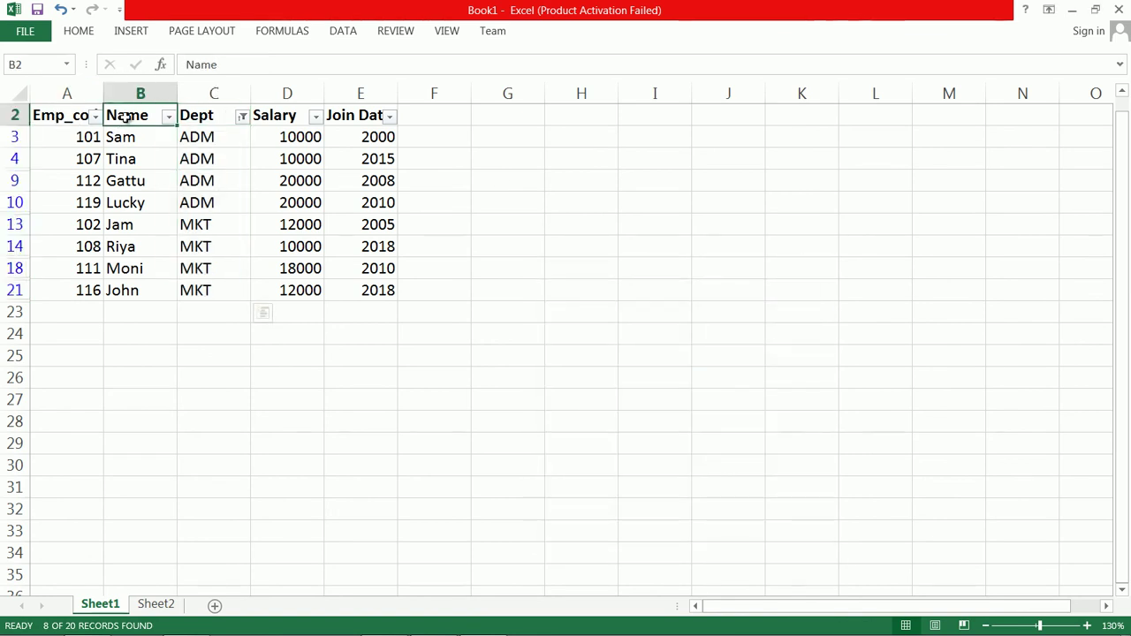
left_click_drag(206, 119, 300, 291)
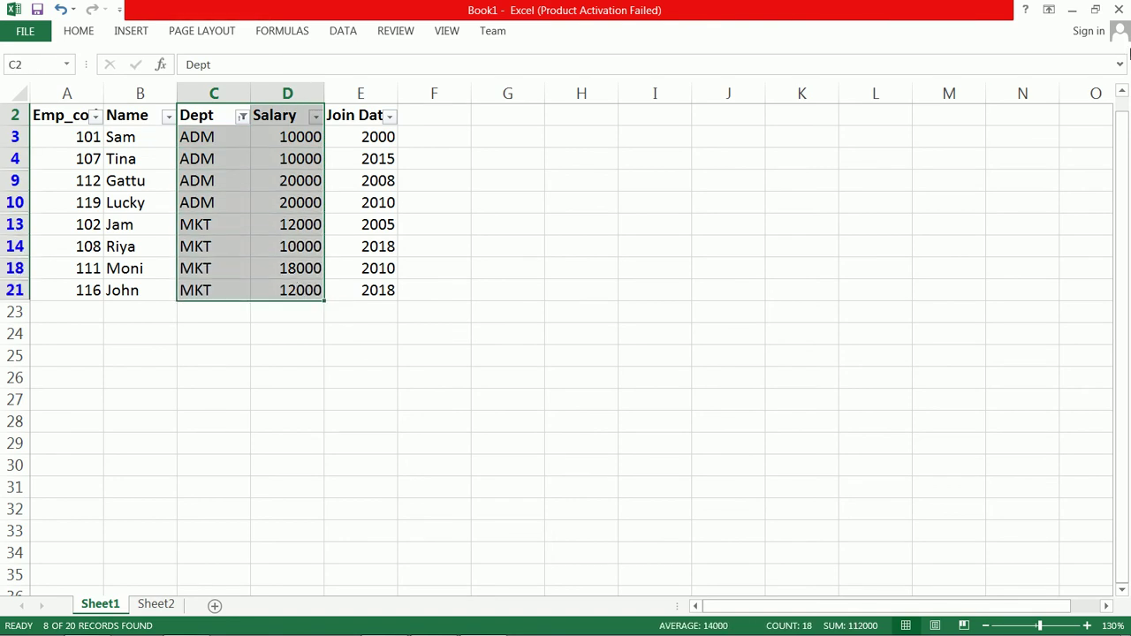
left_click(352, 33)
left_click(1000, 81)
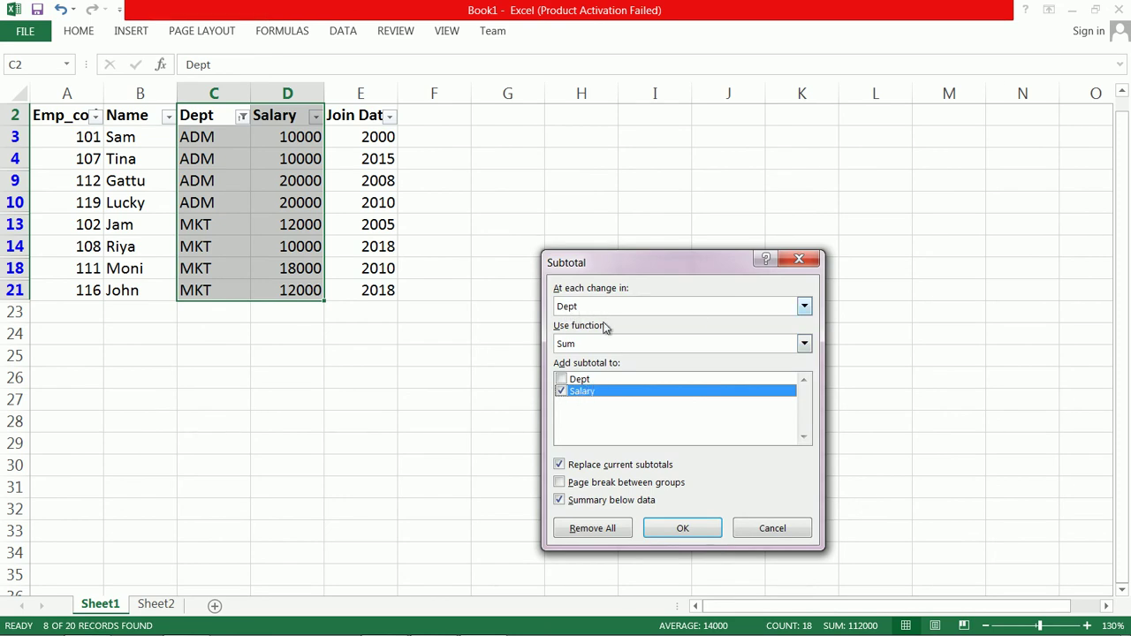
left_click(806, 345)
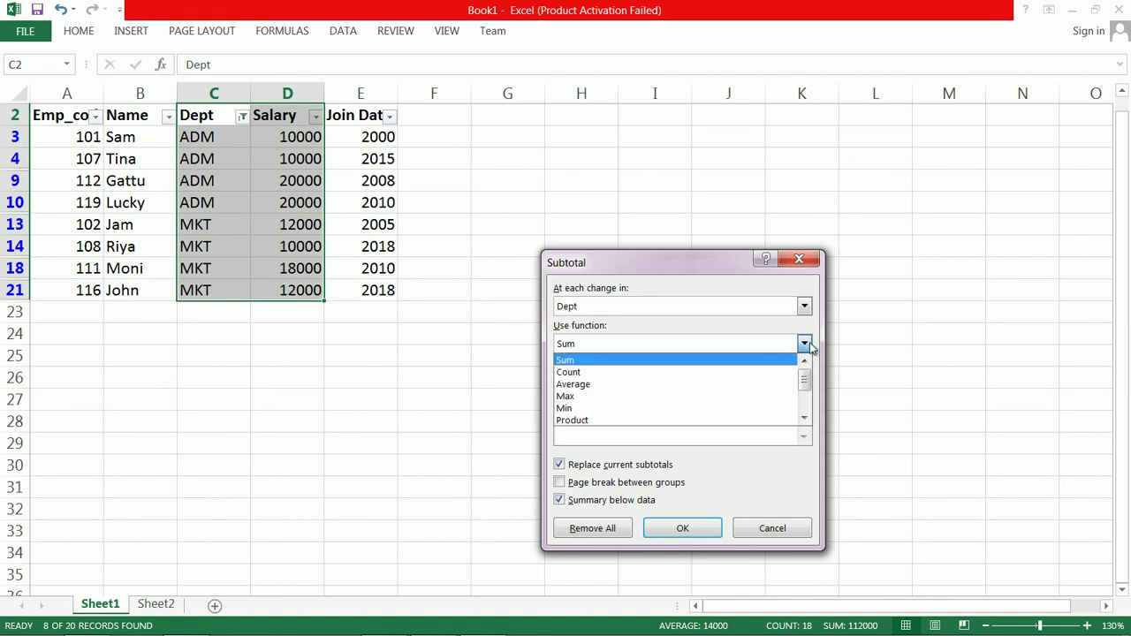
left_click(808, 345)
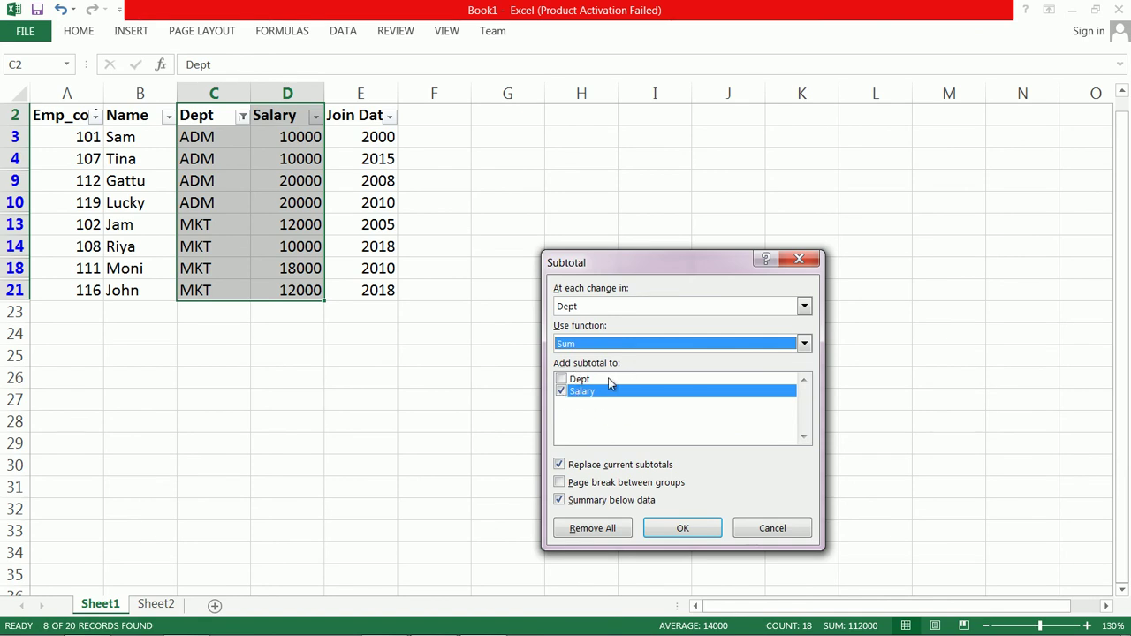
left_click(683, 528)
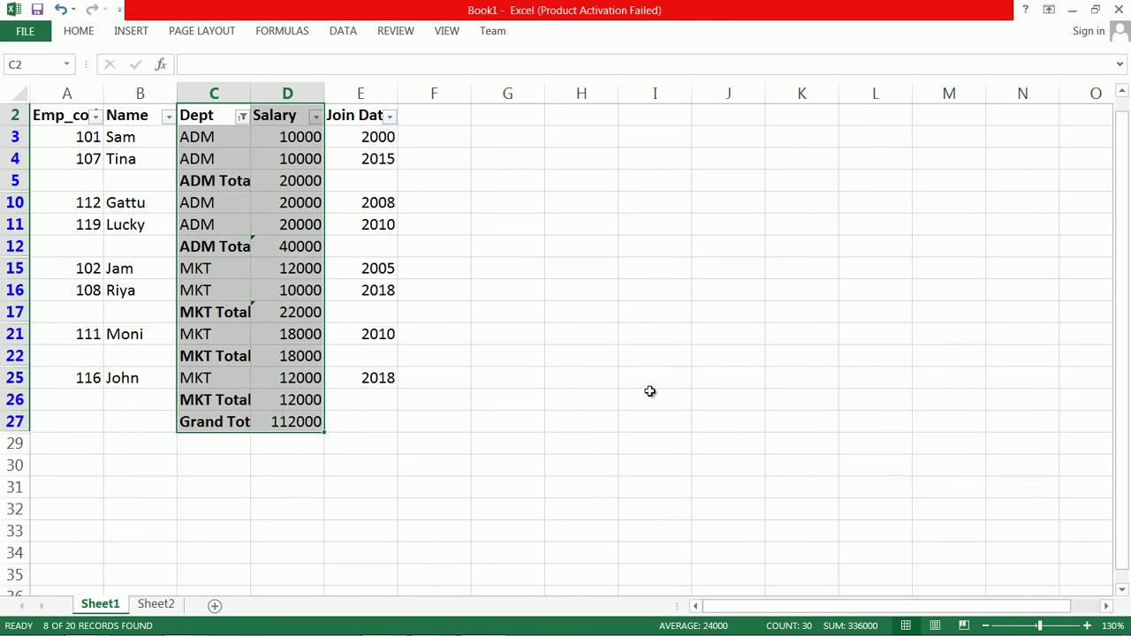
key("ctrl+z")
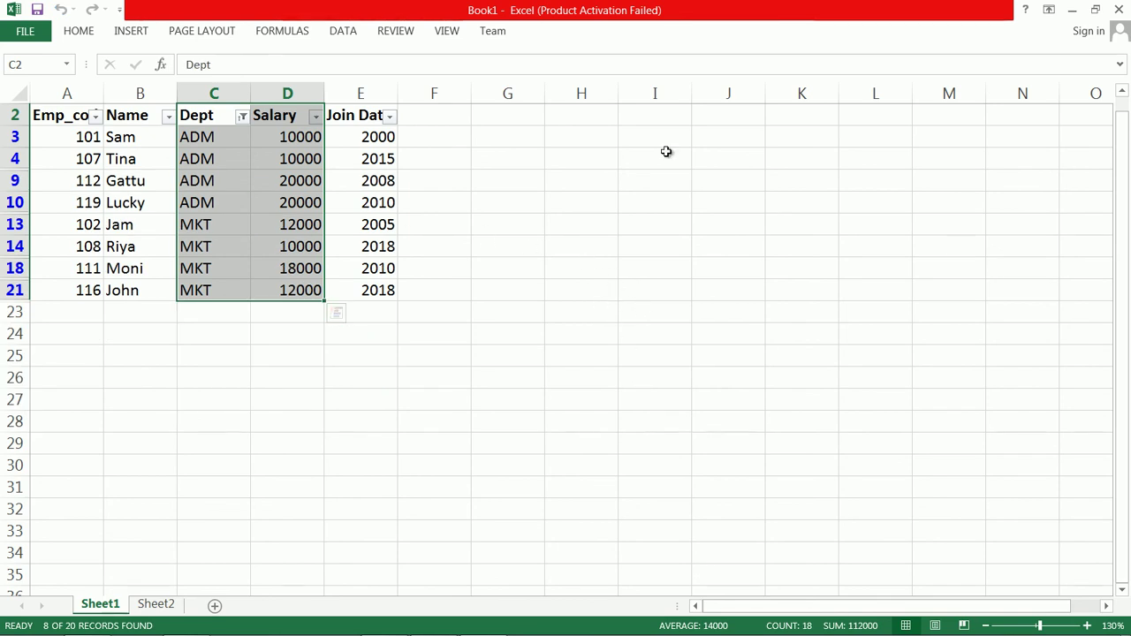
left_click(352, 31)
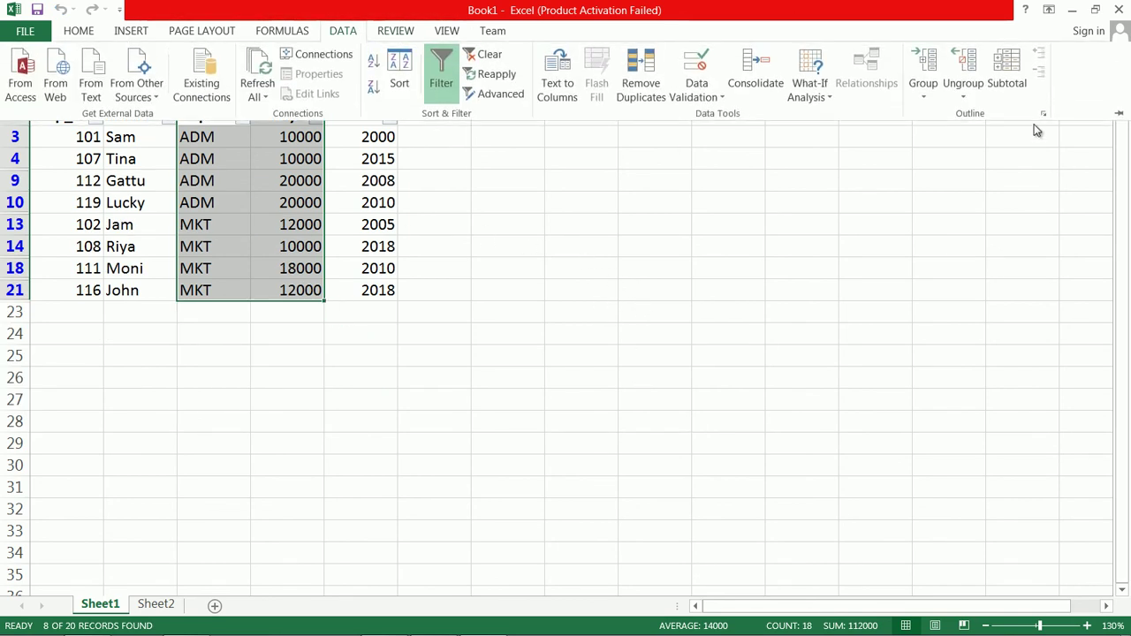
left_click(1022, 94)
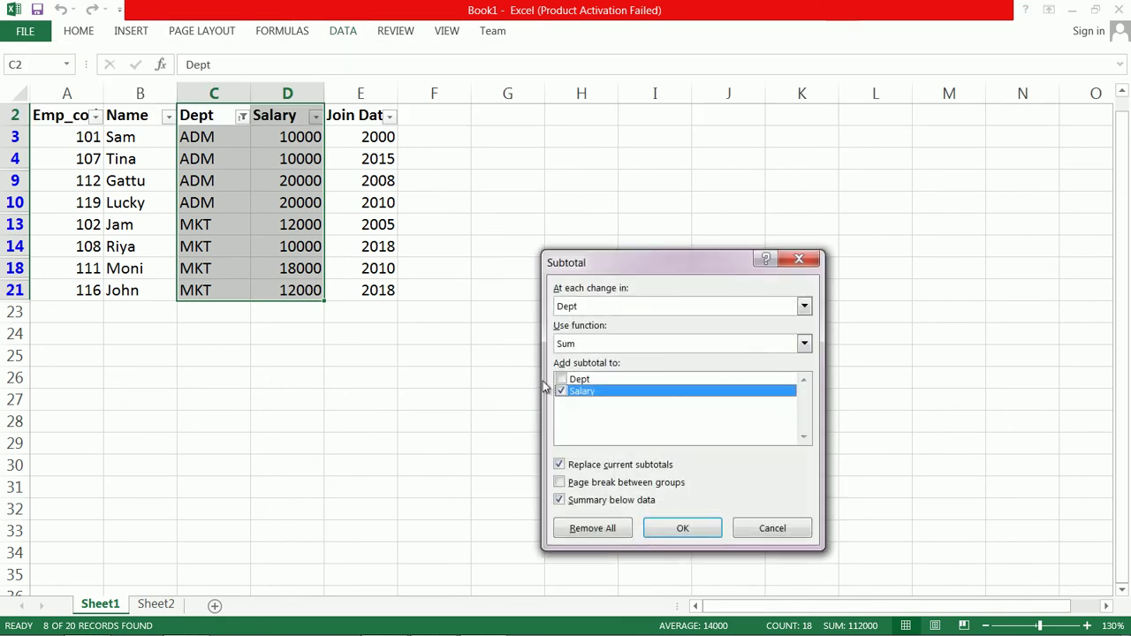
left_click(799, 259)
- Try subtotalling the whole filtered table with the Sum of only Salary at each change in Dept, and undo it
left_click(55, 121)
left_click_drag(55, 121, 387, 291)
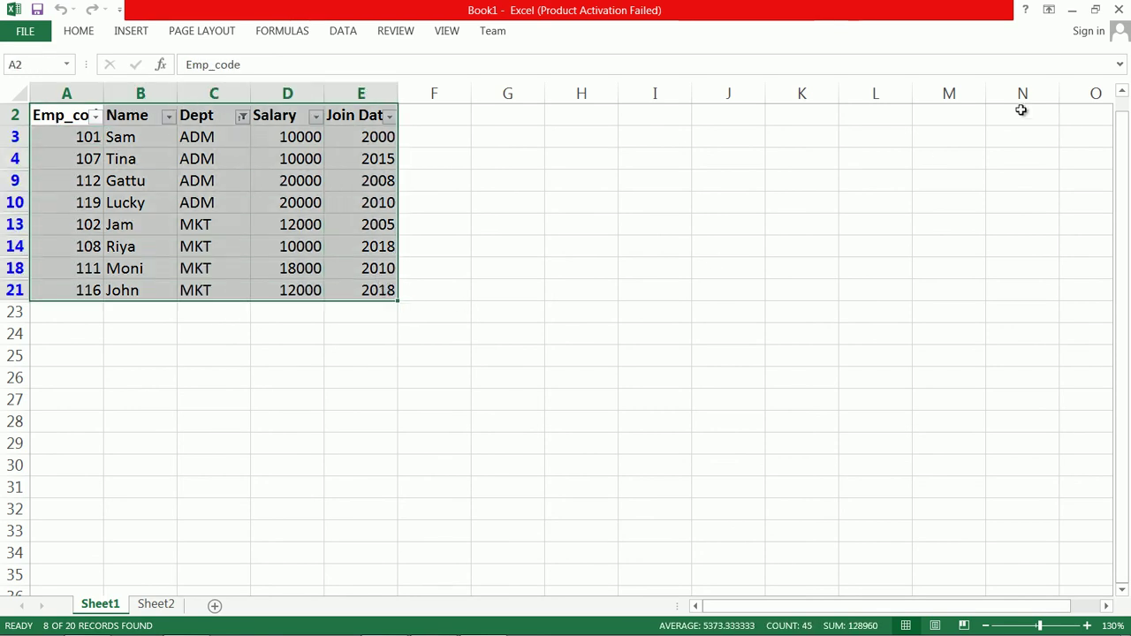
left_click(343, 31)
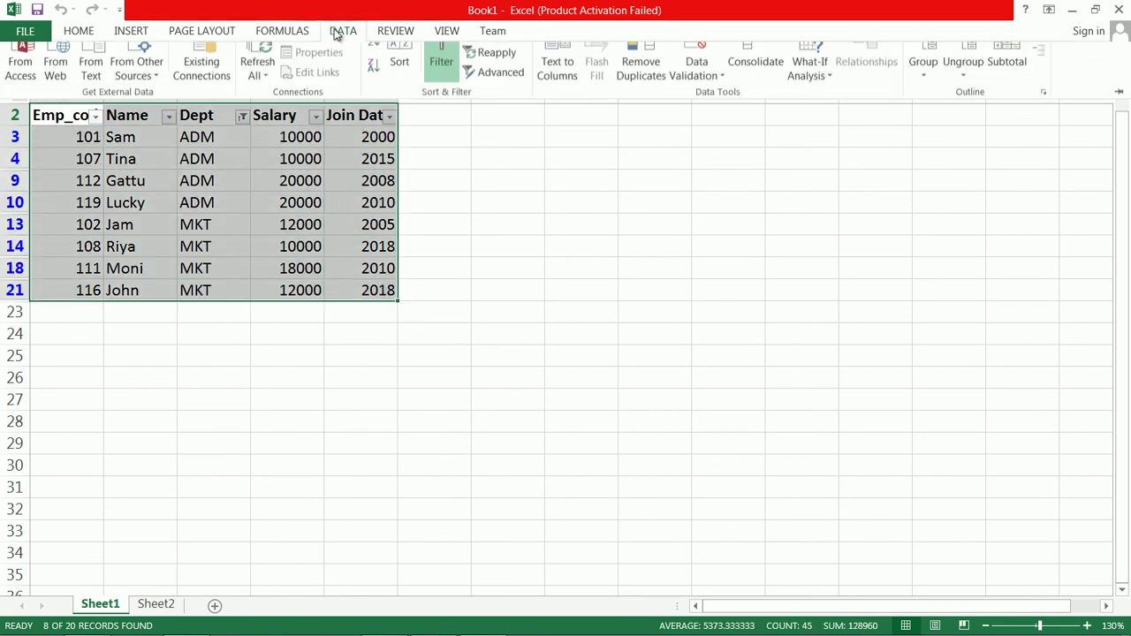
left_click(1011, 67)
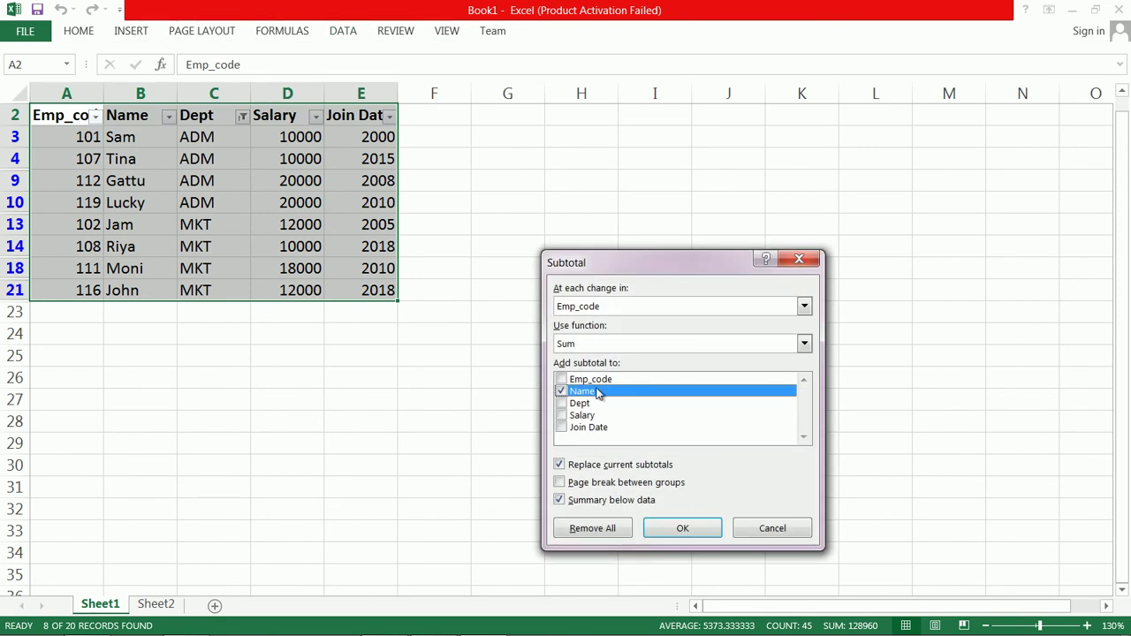
left_click(561, 392)
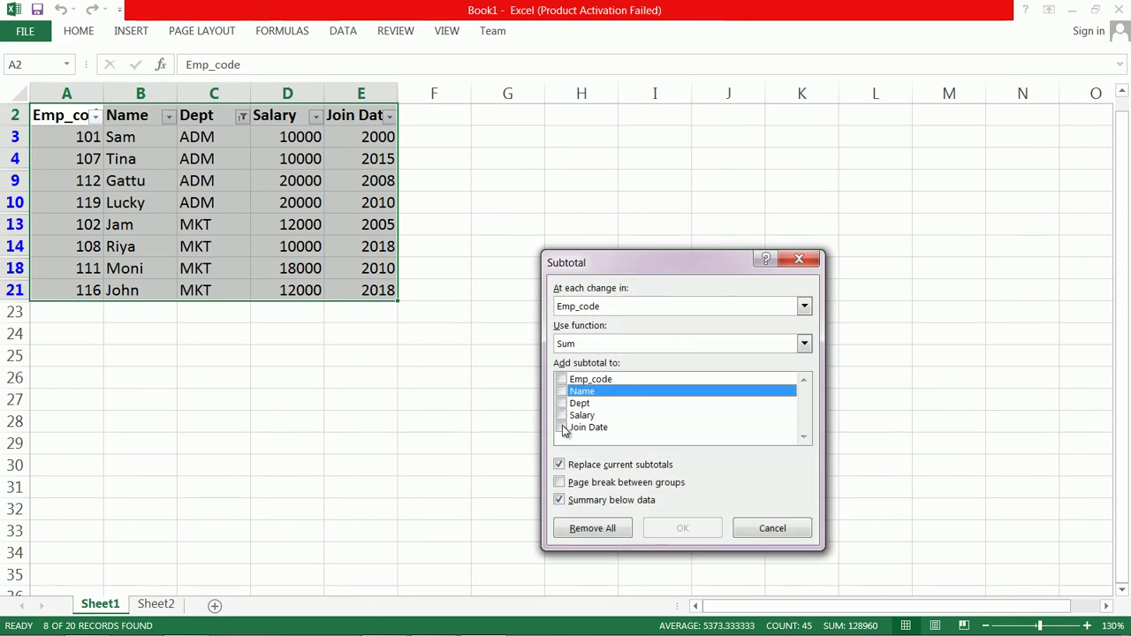
left_click(561, 403)
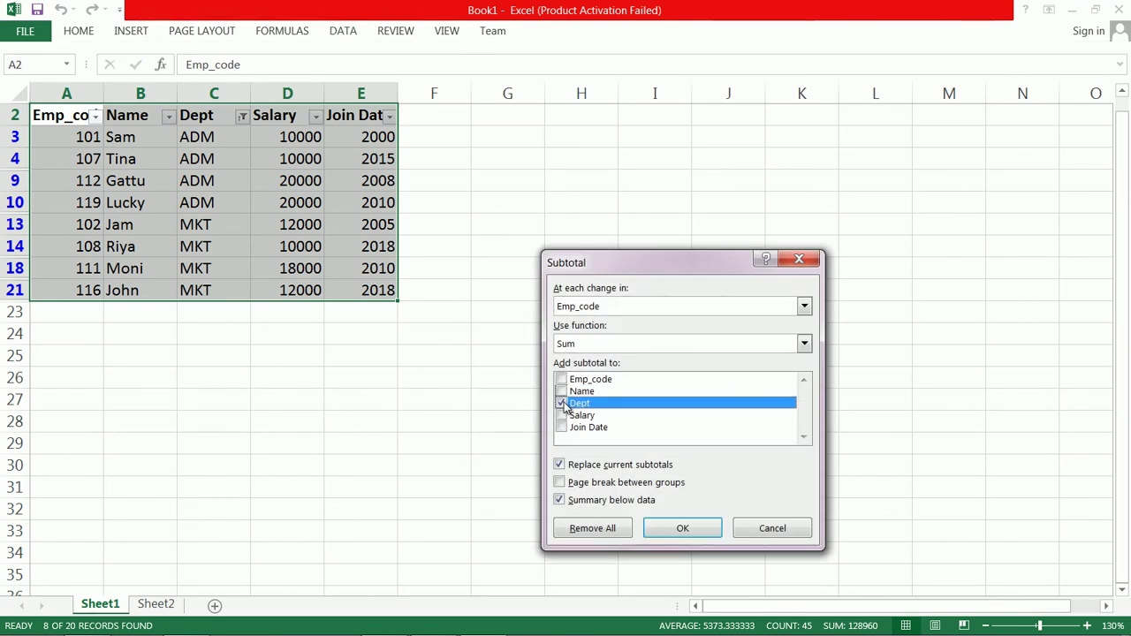
left_click(561, 403)
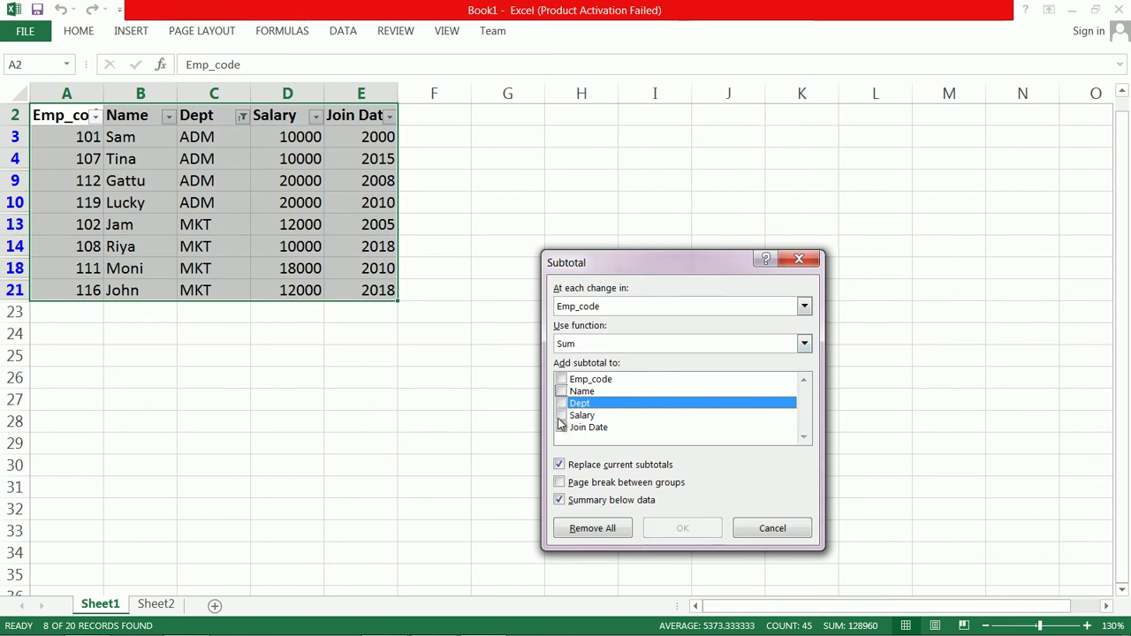
left_click(561, 415)
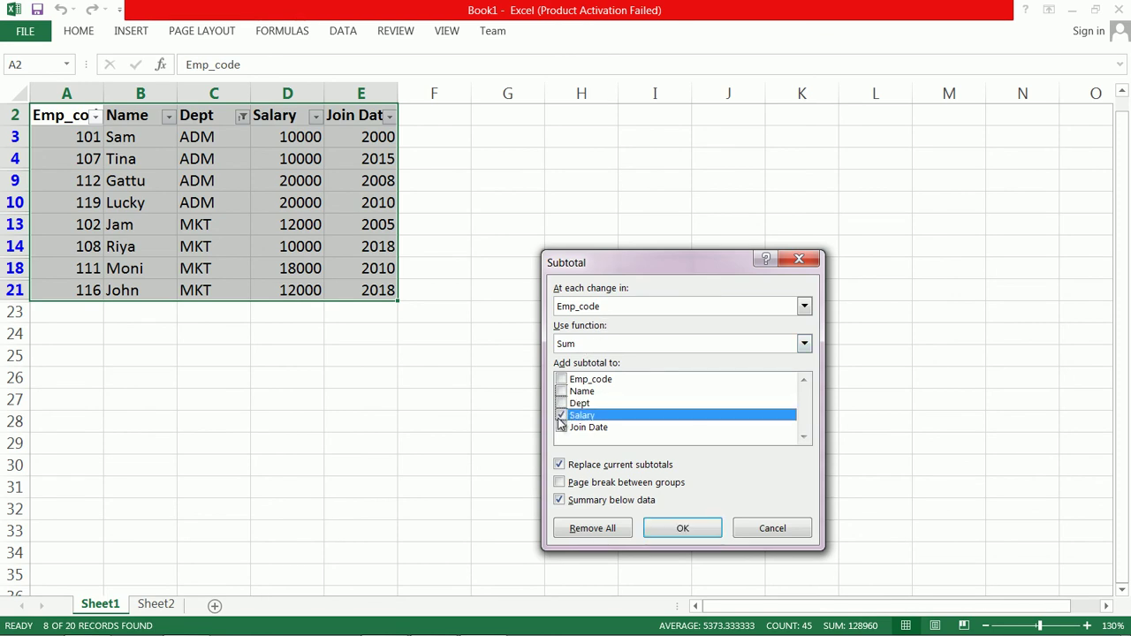
left_click(804, 306)
left_click(645, 347)
left_click(683, 527)
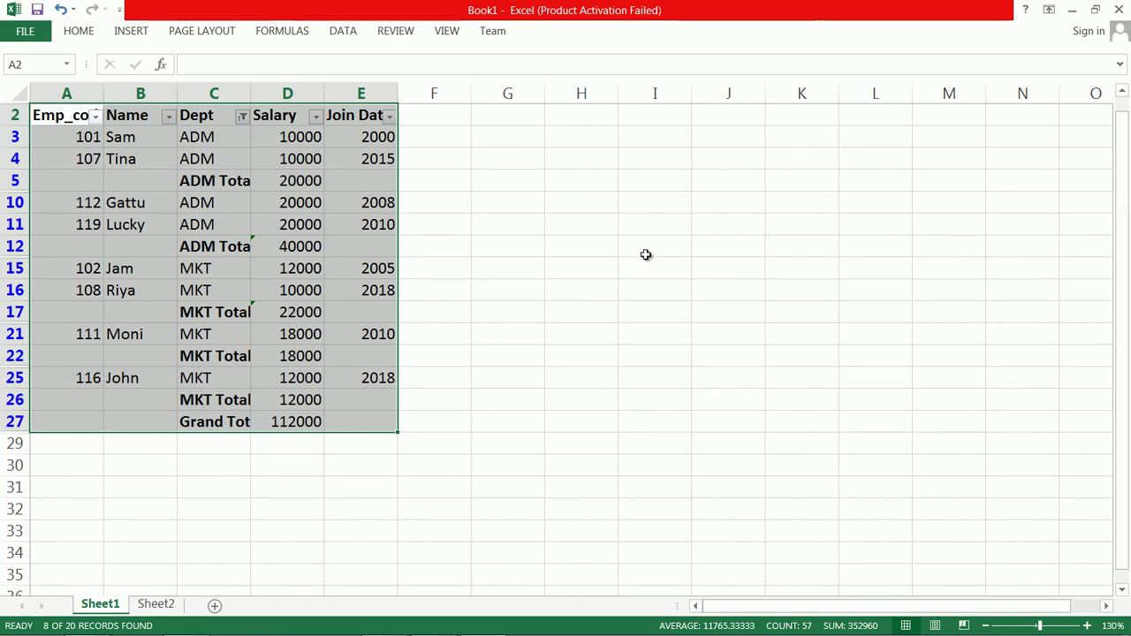
key("ctrl+z")
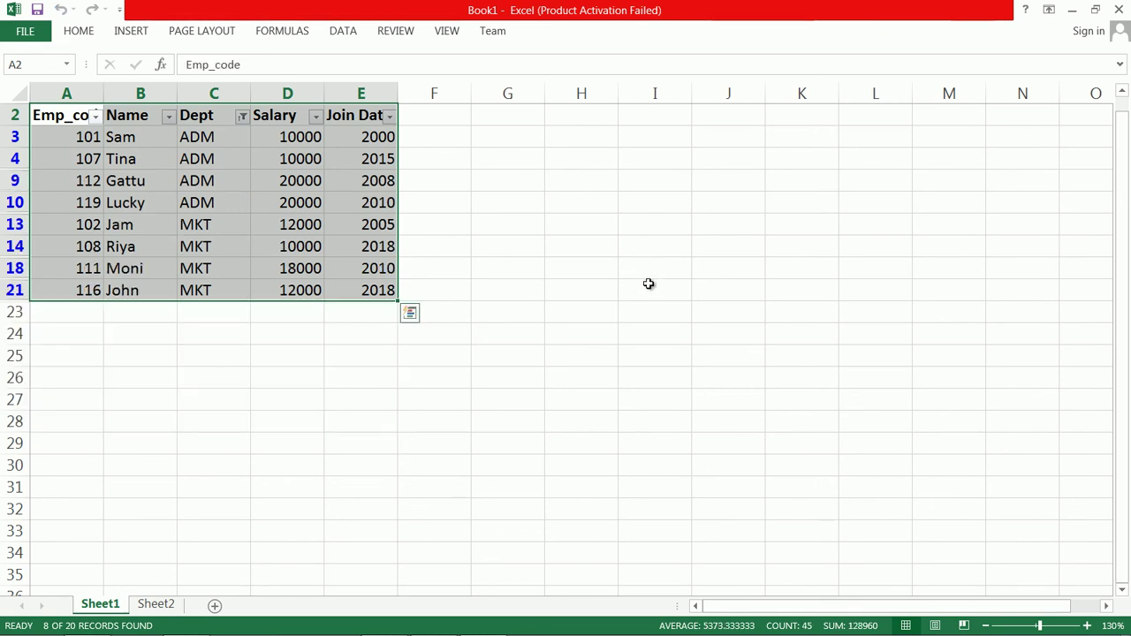
- Try reselecting all departments in the Dept filter, and return to the ADM and MKT filter
left_click(242, 117)
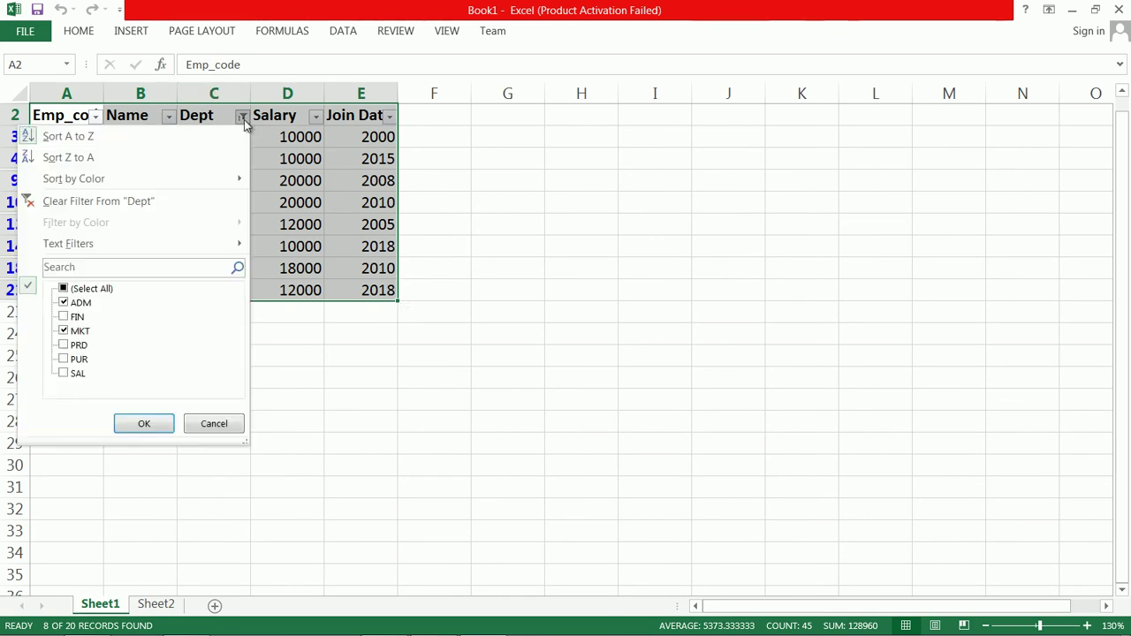
left_click(113, 291)
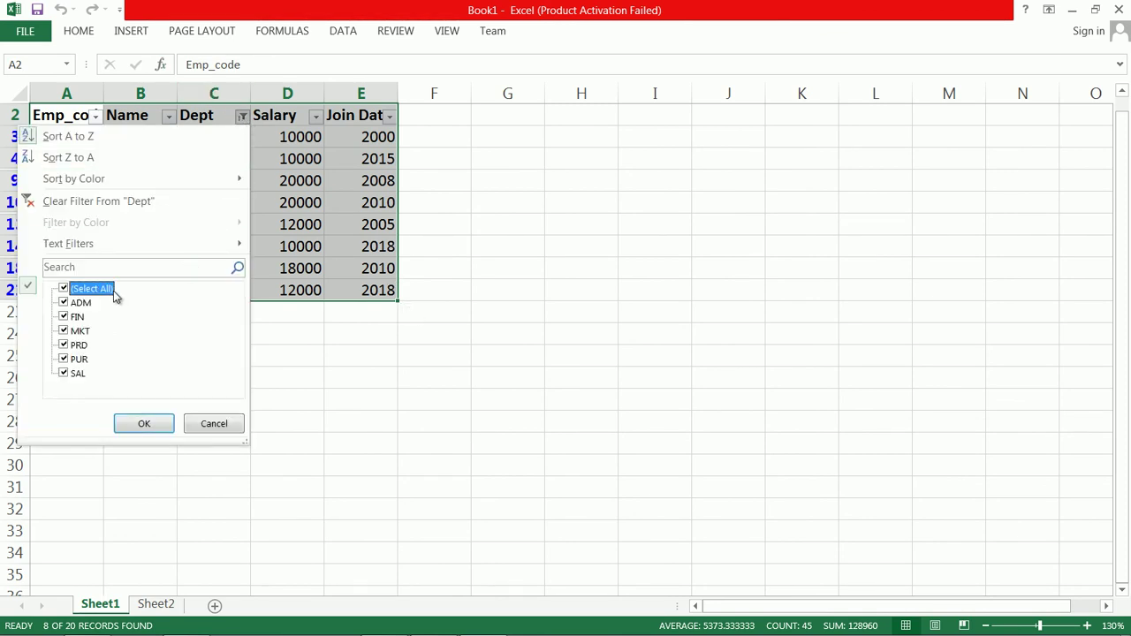
left_click(144, 424)
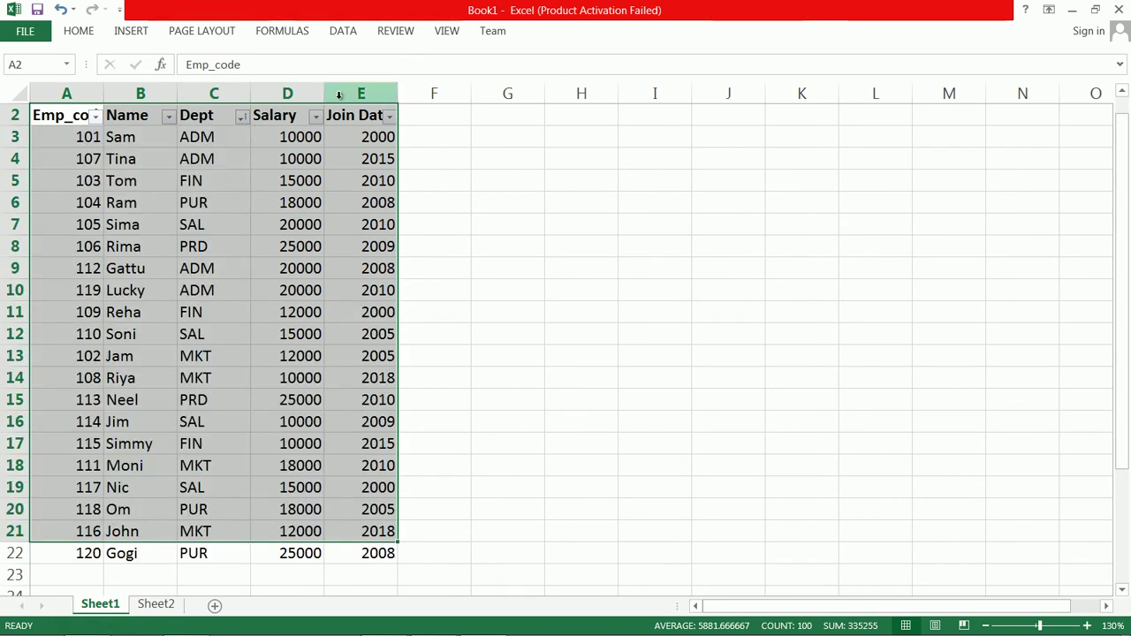
left_click(243, 119)
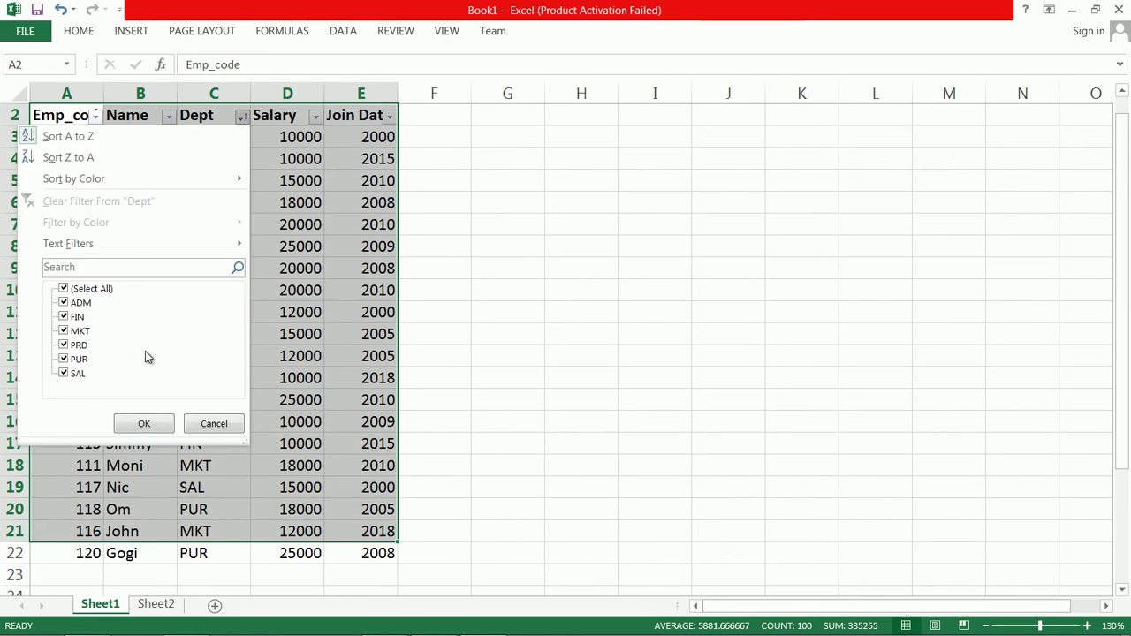
left_click(144, 425)
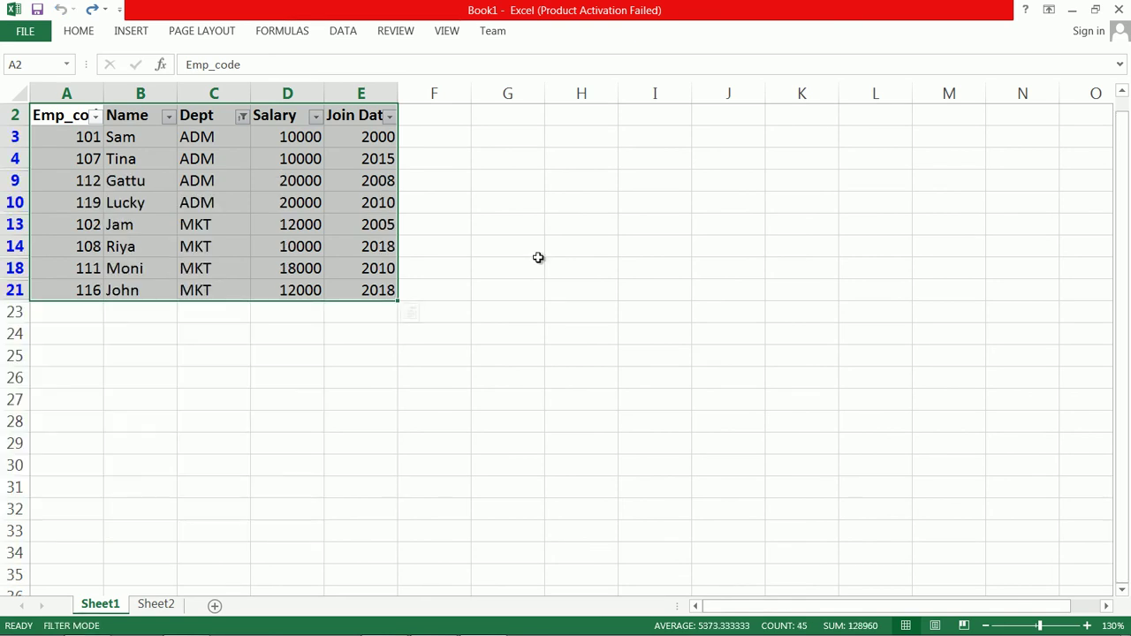
- Copy the filtered ADM and MKT records from Emp_code through Join Date, without the header row
left_click(62, 139)
left_click_drag(62, 139, 365, 291)
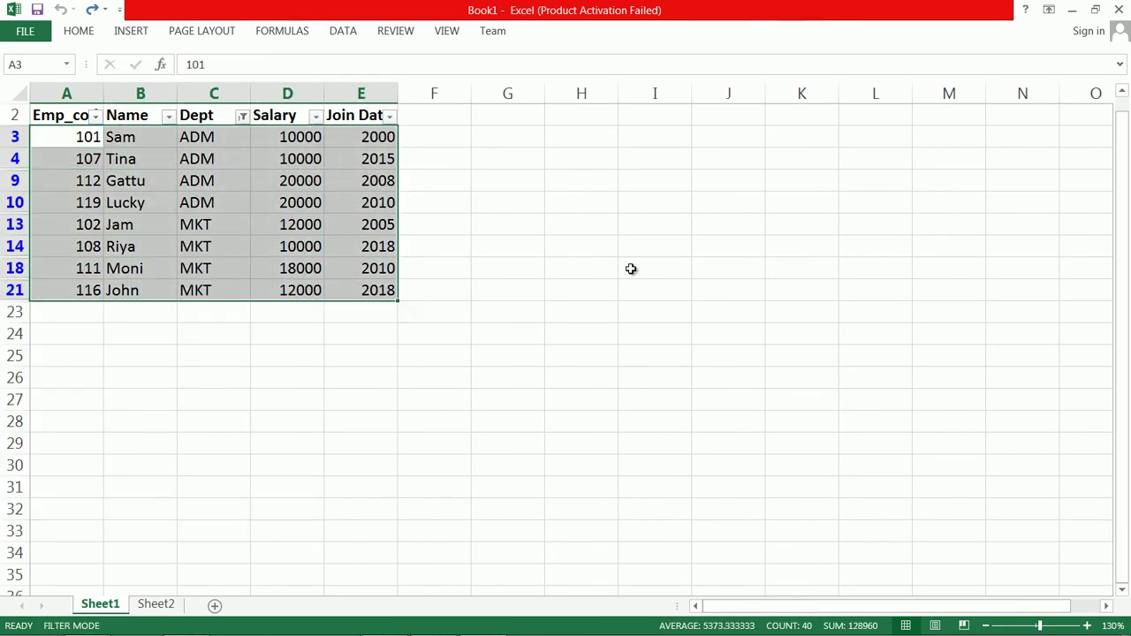
key("ctrl+c")
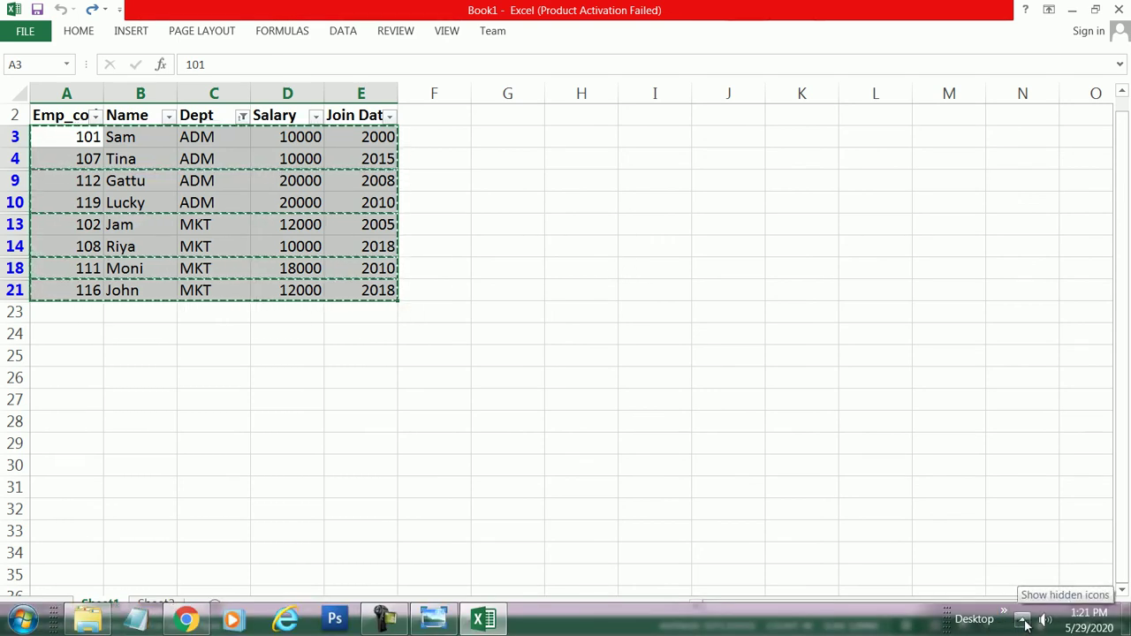
left_click(383, 620)
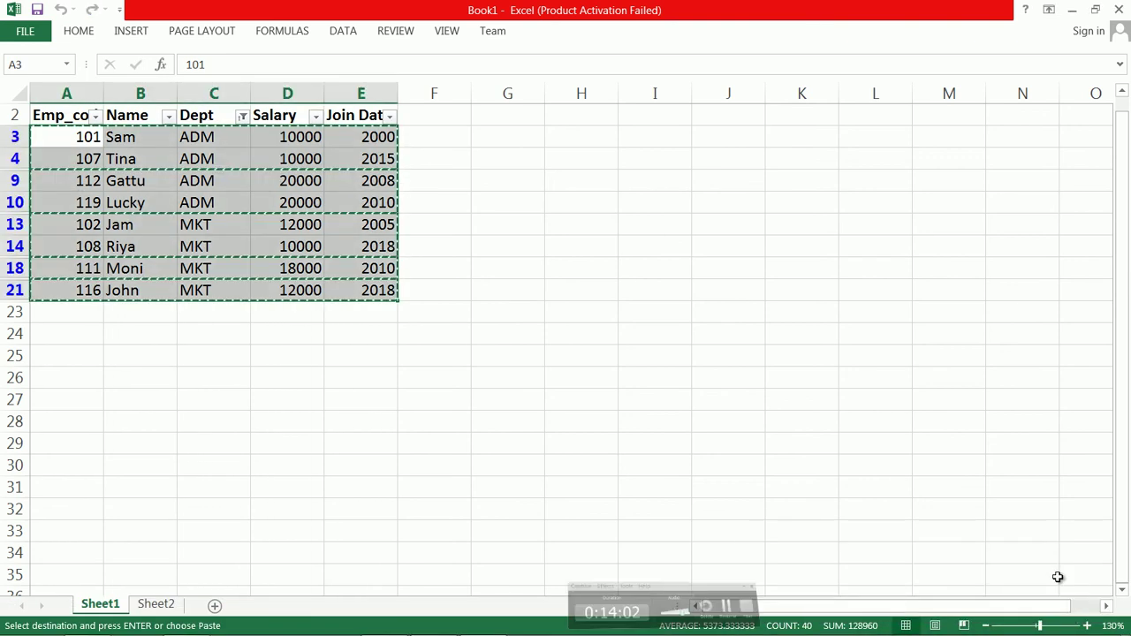
right_click(386, 203)
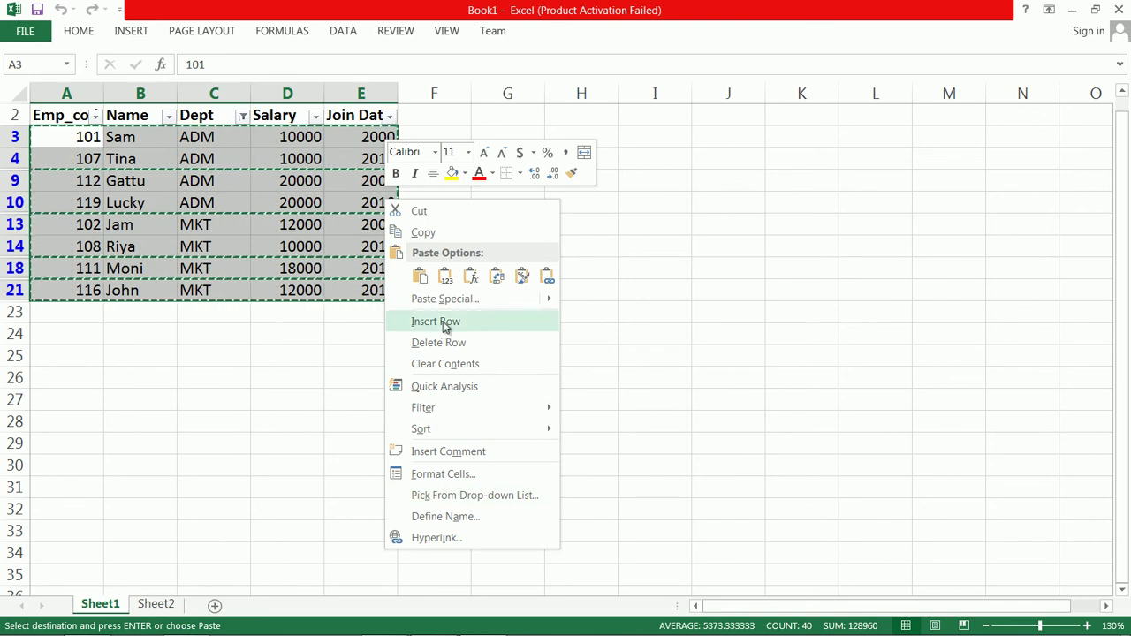
left_click(434, 232)
- Add a new worksheet and paste the copied records into it starting at cell A2
left_click(214, 606)
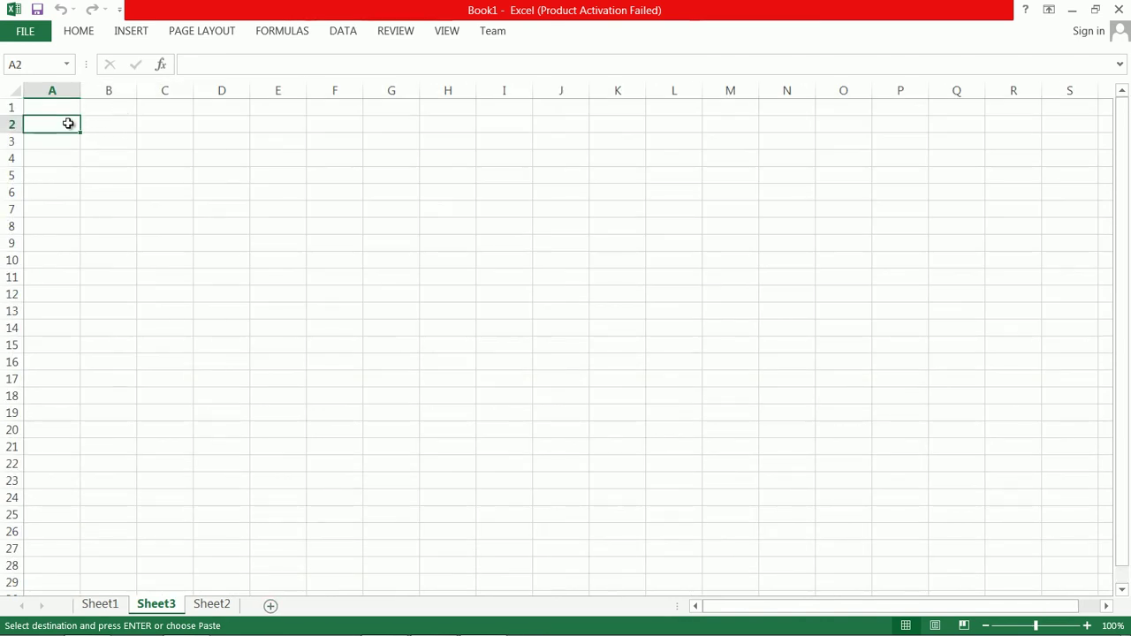
right_click(68, 124)
left_click(105, 203)
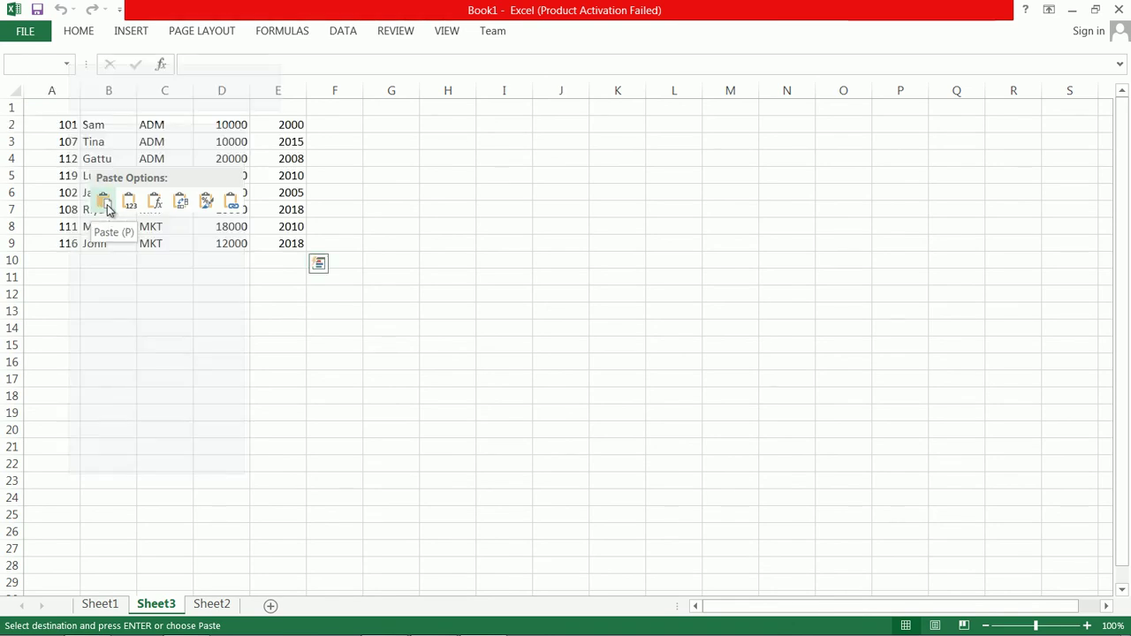
left_click(104, 202)
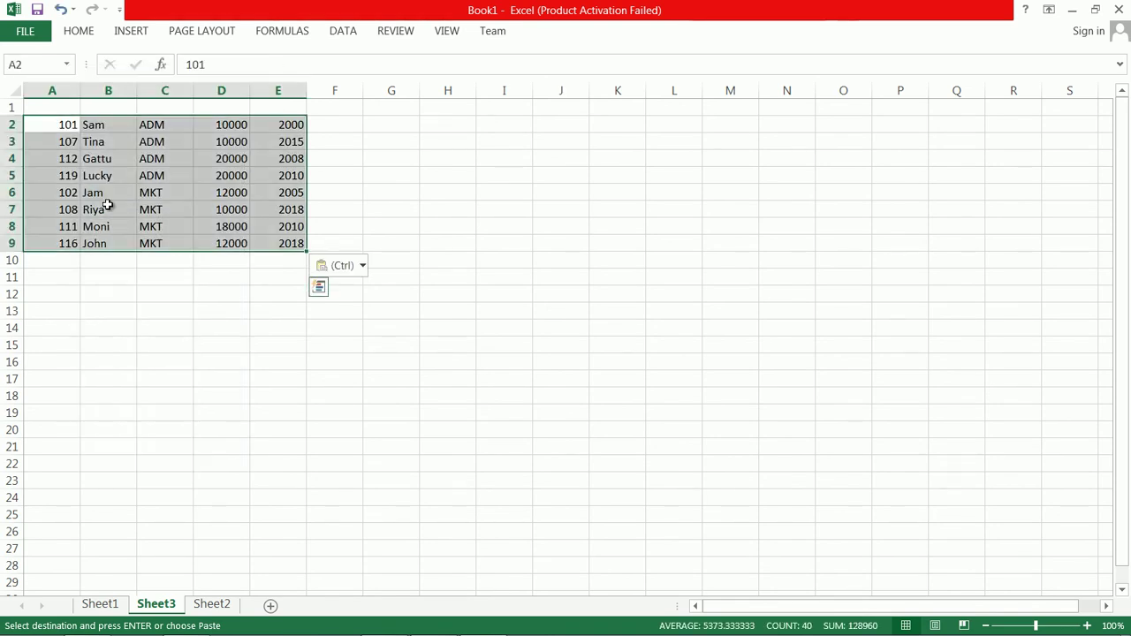
left_click(340, 369)
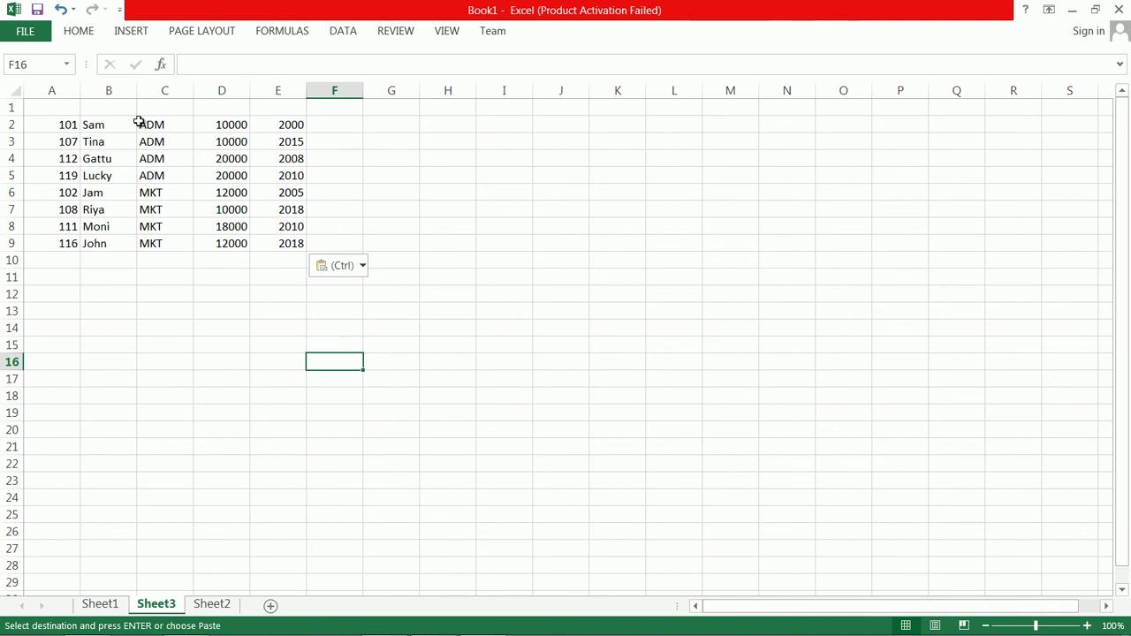
left_click_drag(60, 122, 278, 230)
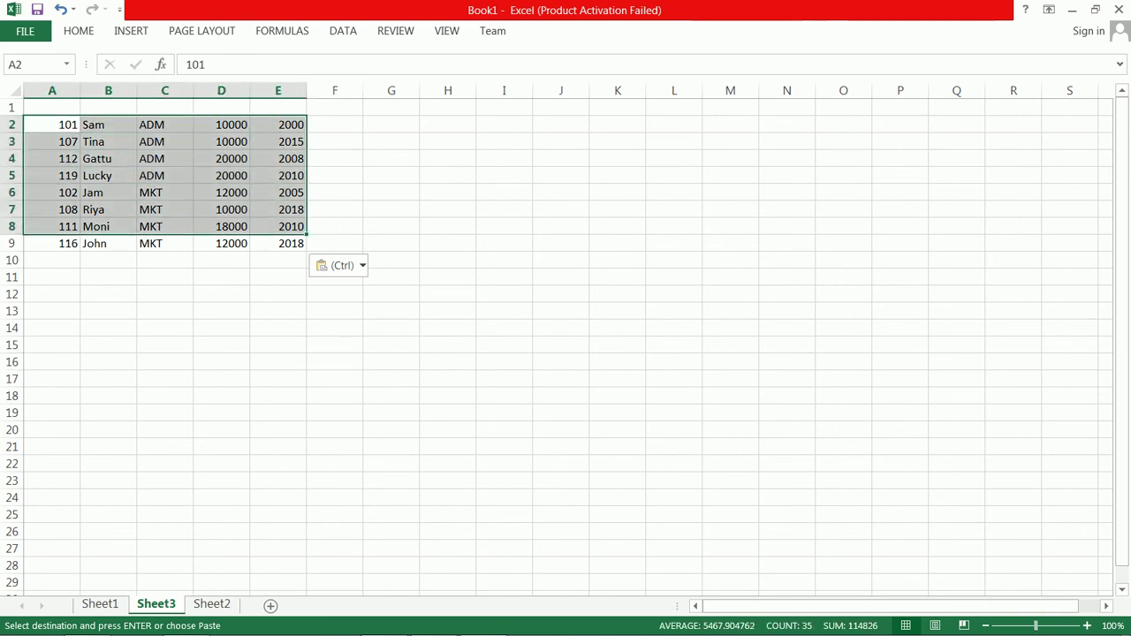
left_click(1086, 626)
left_click(1086, 626)
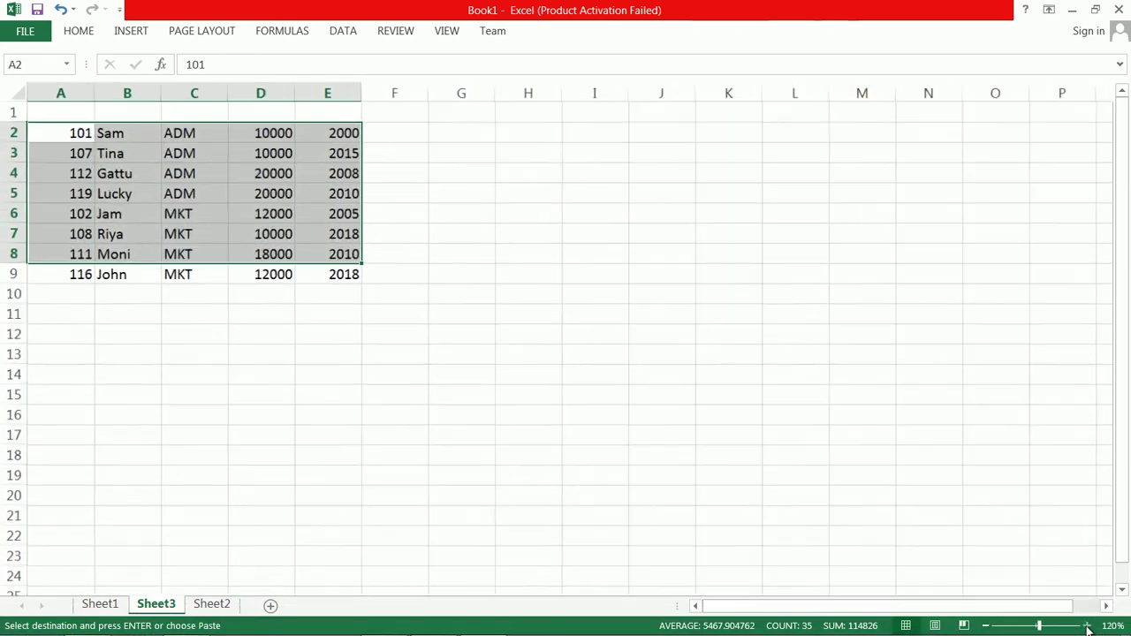
left_click(1086, 626)
left_click(1086, 626)
left_click_drag(66, 143, 423, 320)
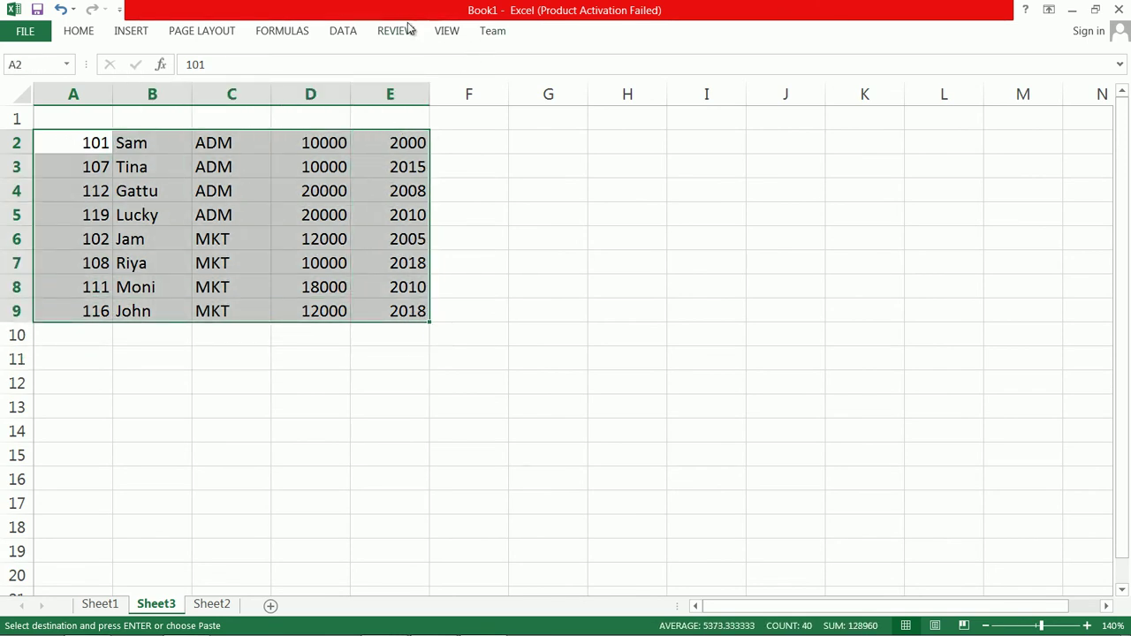
left_click(341, 31)
left_click(1004, 74)
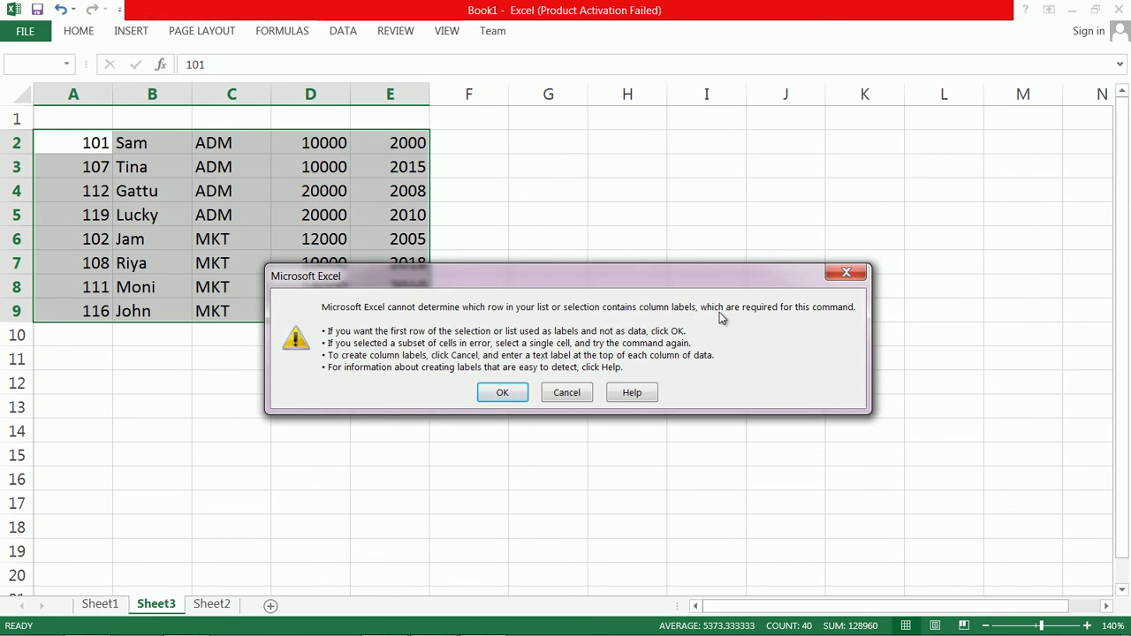
left_click(507, 394)
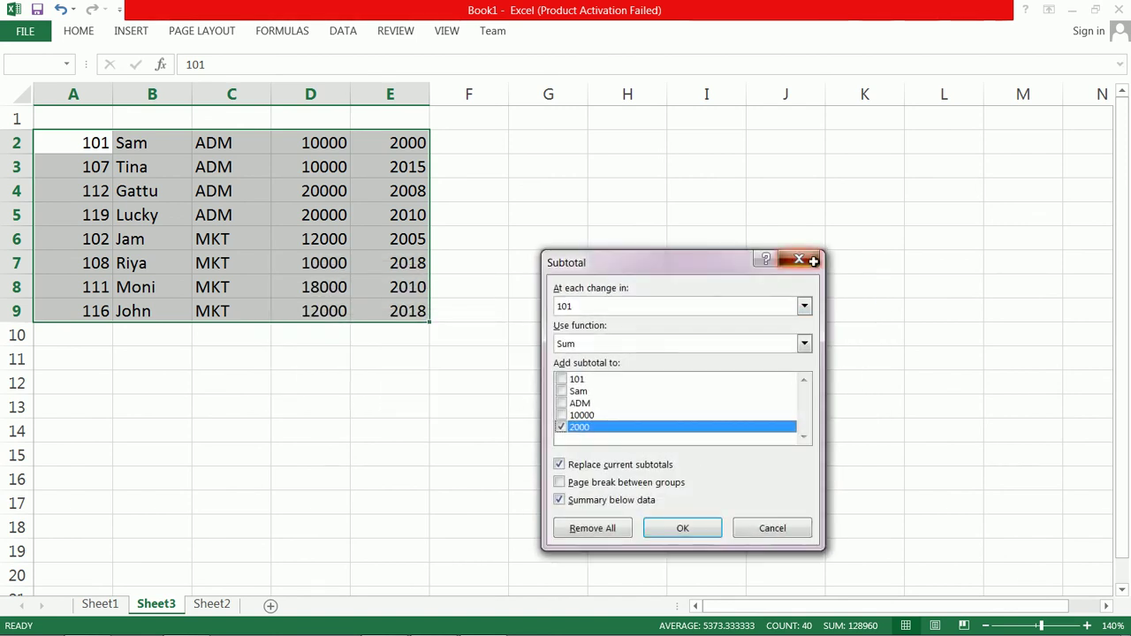
left_click(799, 259)
- Copy the header row Emp_code through Join Date from Sheet2 and paste it above the records in Sheet3, starting at A1
left_click(101, 118)
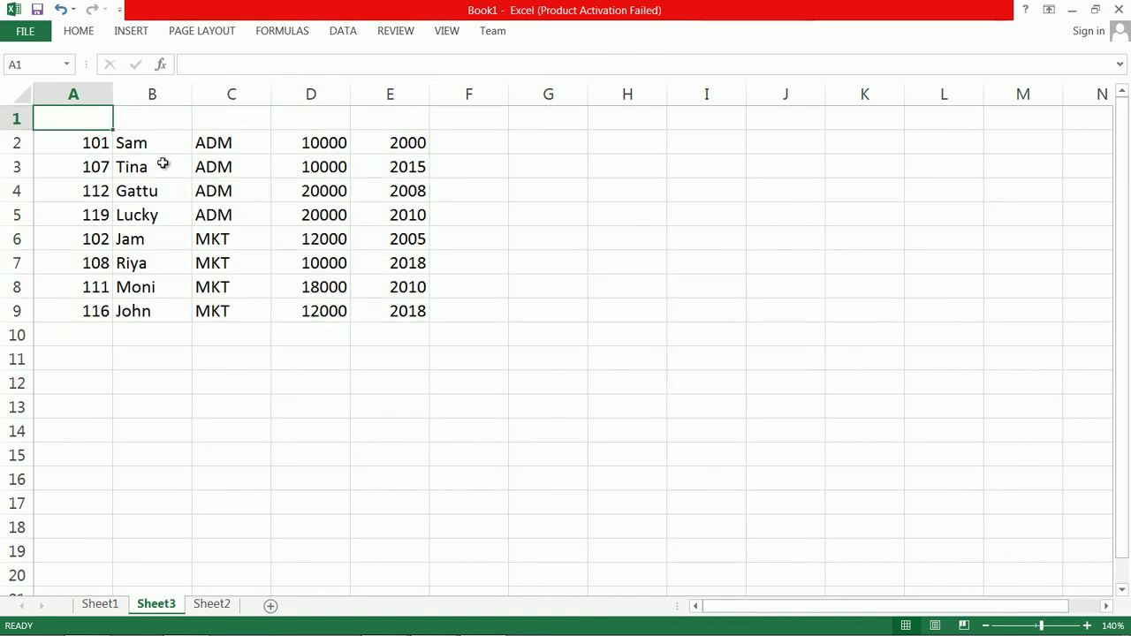
left_click(100, 605)
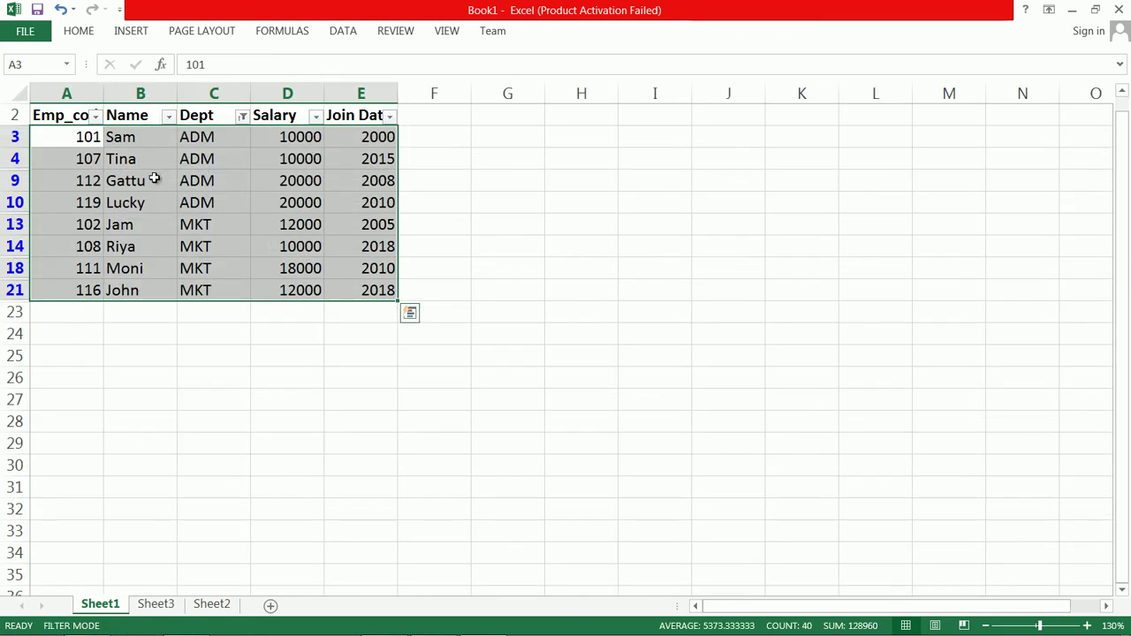
left_click(156, 604)
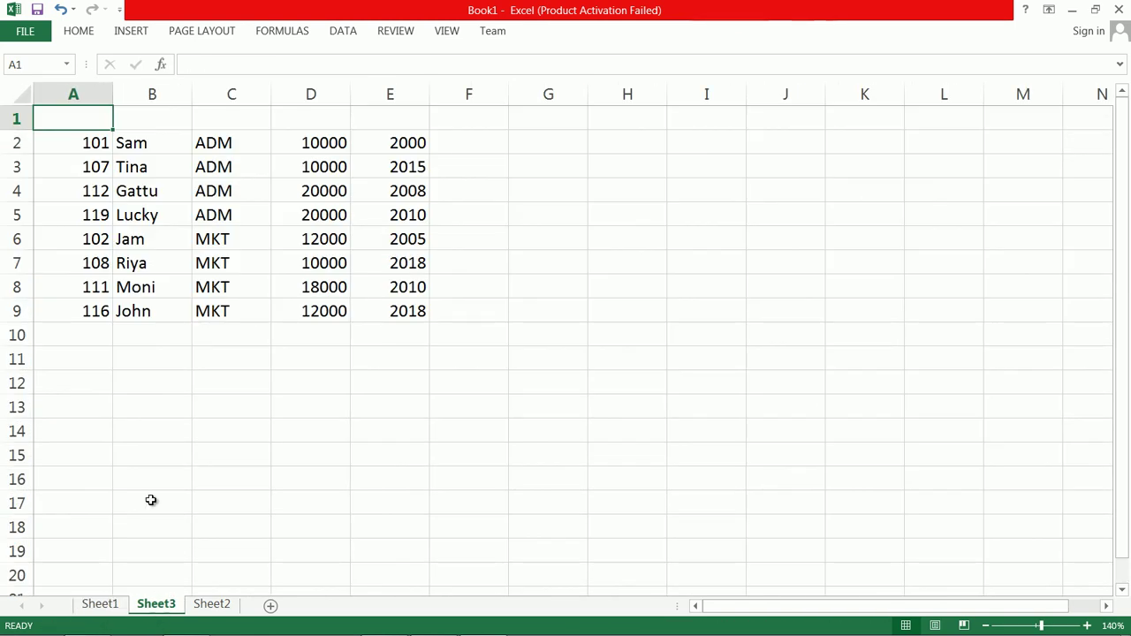
left_click(212, 604)
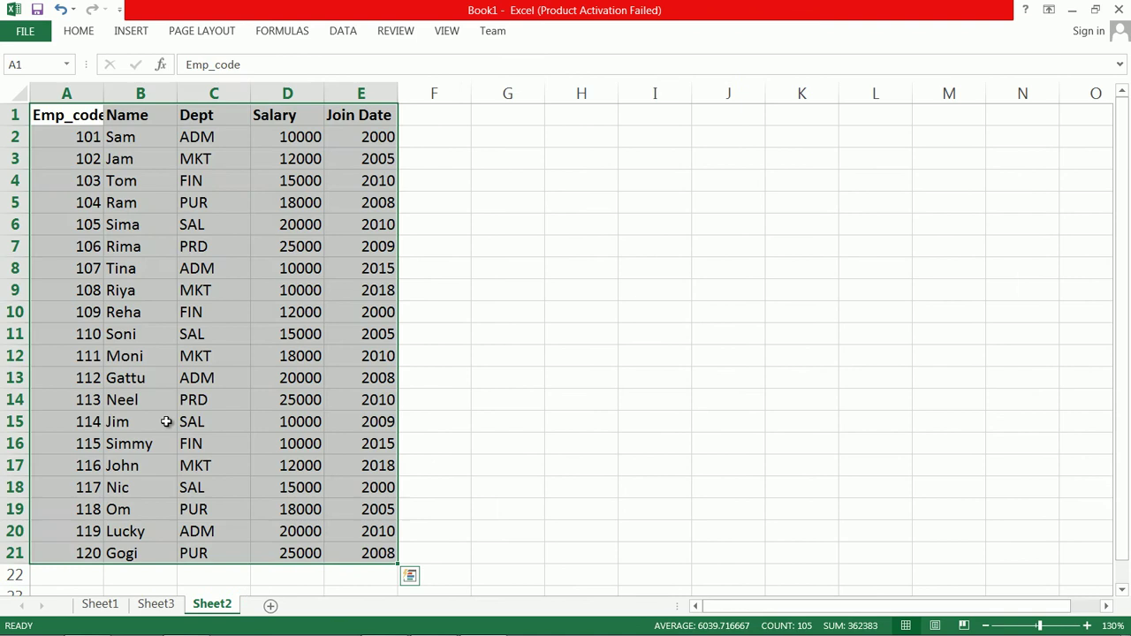
left_click(71, 113)
left_click_drag(71, 113, 363, 112)
key("ctrl+c")
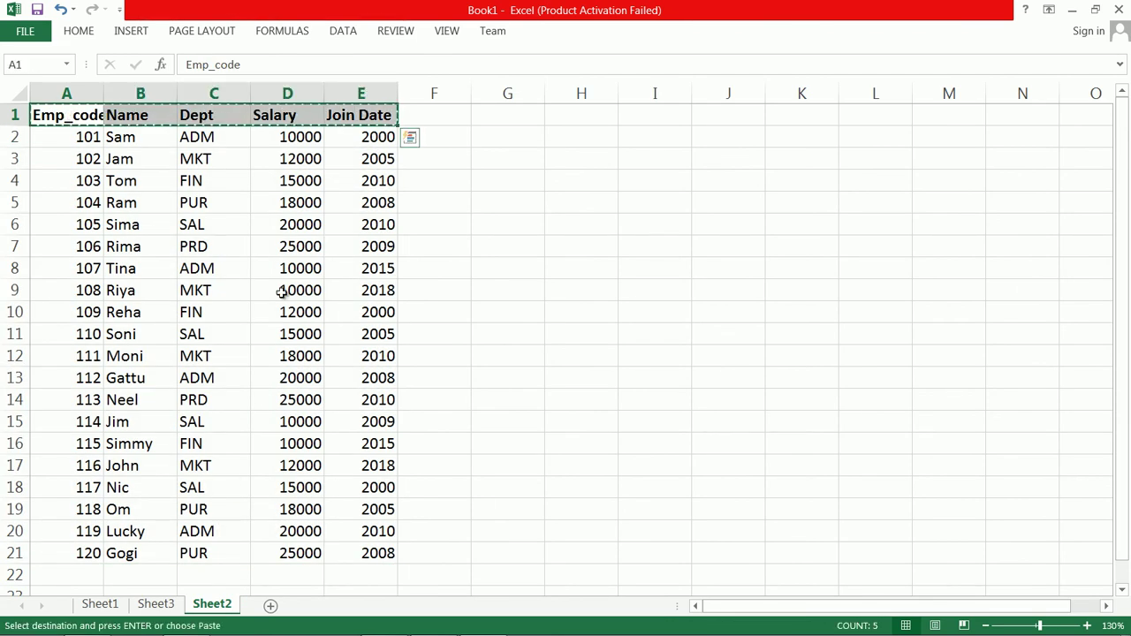
left_click(156, 604)
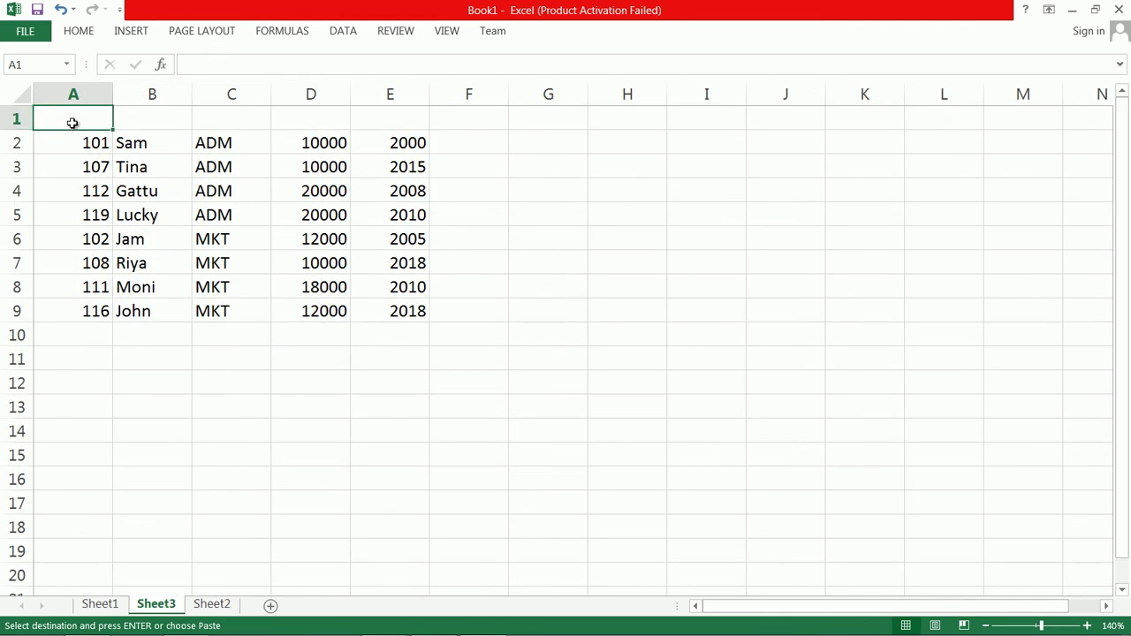
key("ctrl+v")
left_click_drag(402, 186, 495, 212)
left_click(495, 213)
- Subtotal the Sheet3 table with the Sum of only Salary at each change in Dept, and widen the Dept column to fit its labels
left_click_drag(58, 113, 407, 320)
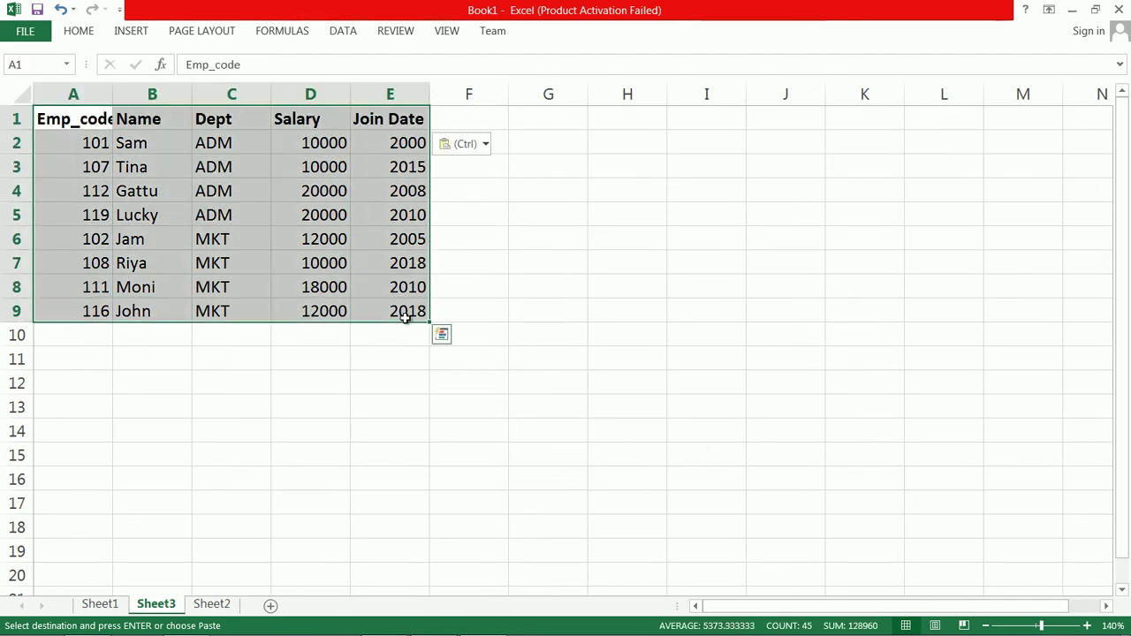
left_click(344, 30)
left_click(1002, 73)
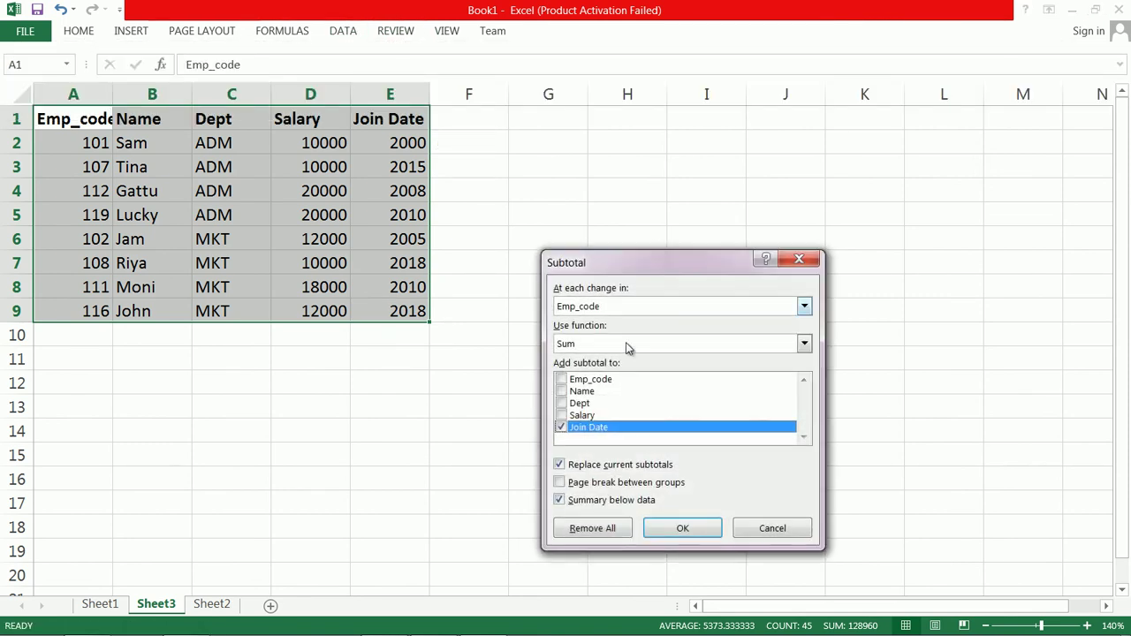
left_click(561, 429)
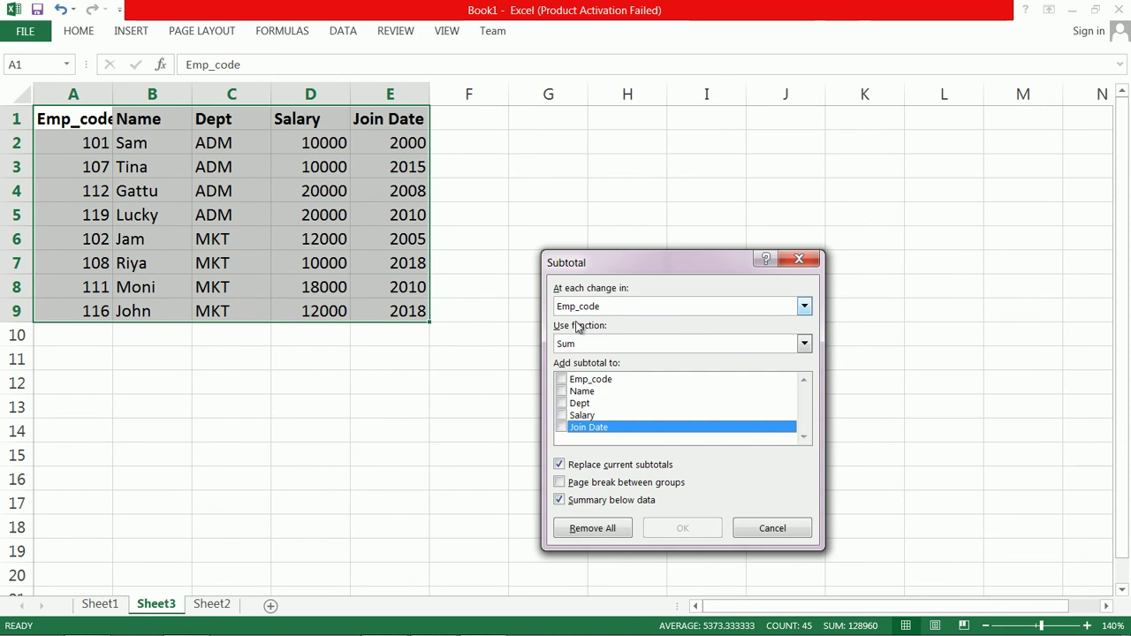
left_click(804, 307)
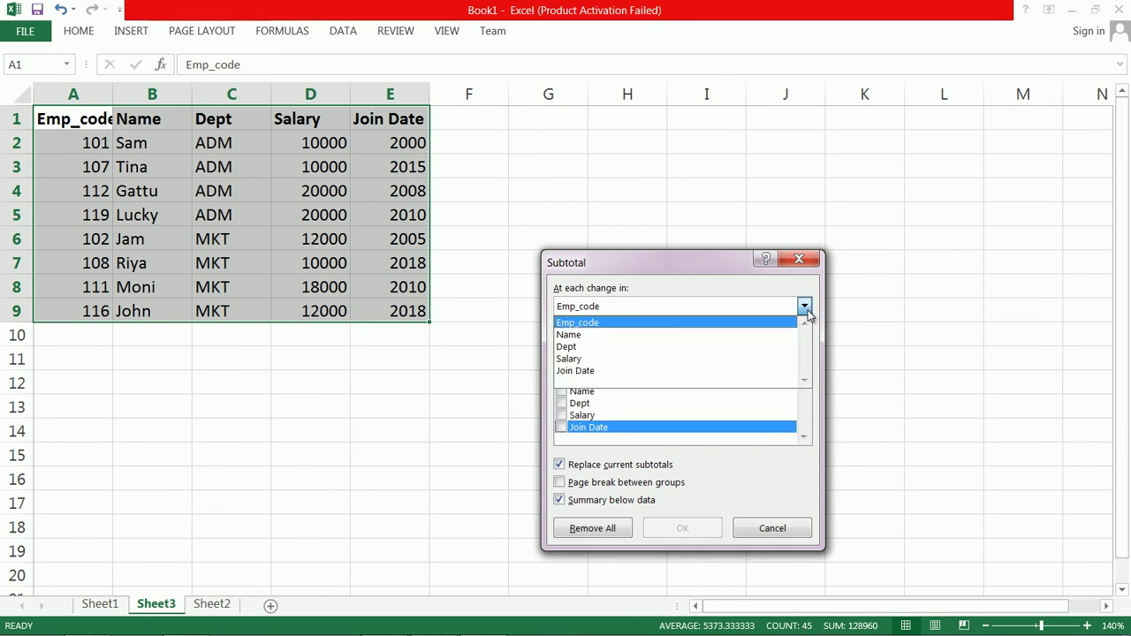
left_click(620, 355)
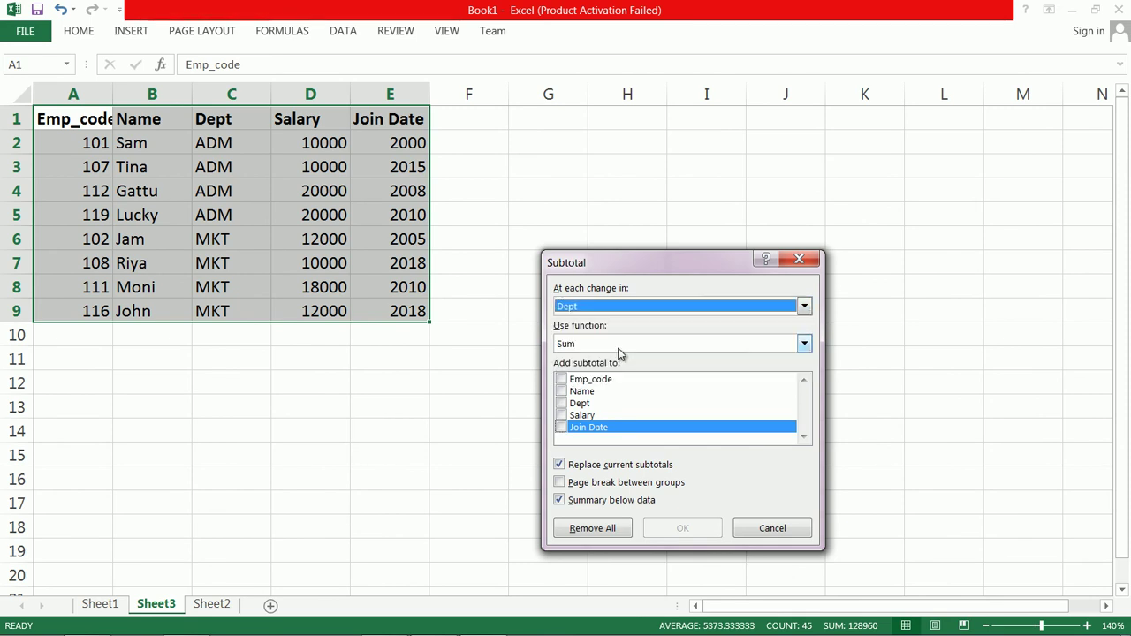
left_click(561, 427)
left_click(695, 528)
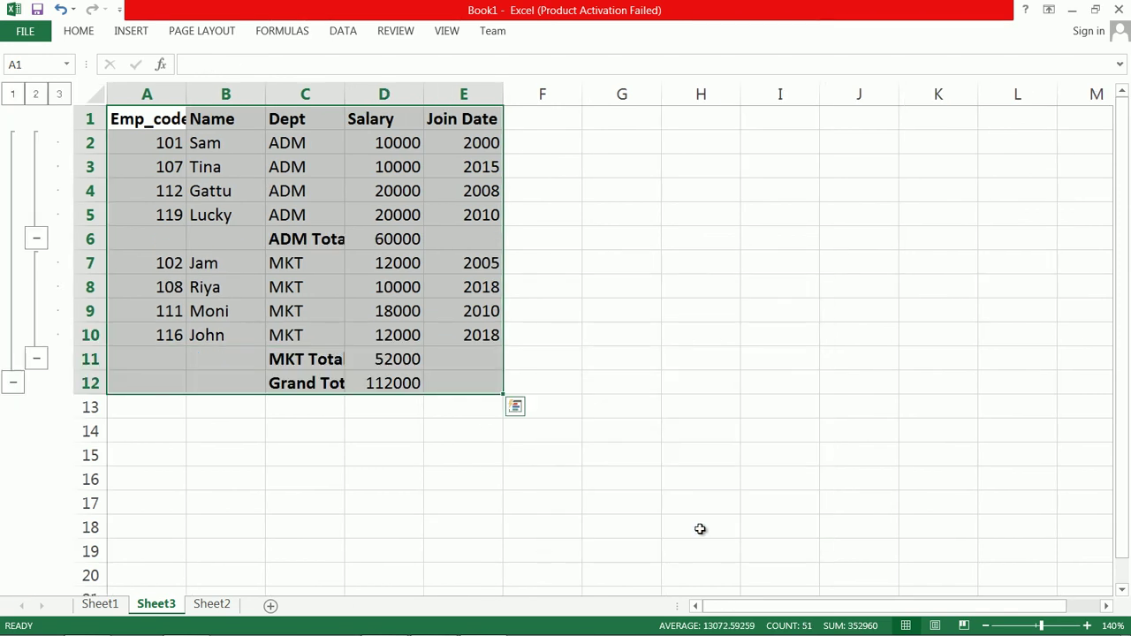
left_click_drag(345, 94, 428, 94)
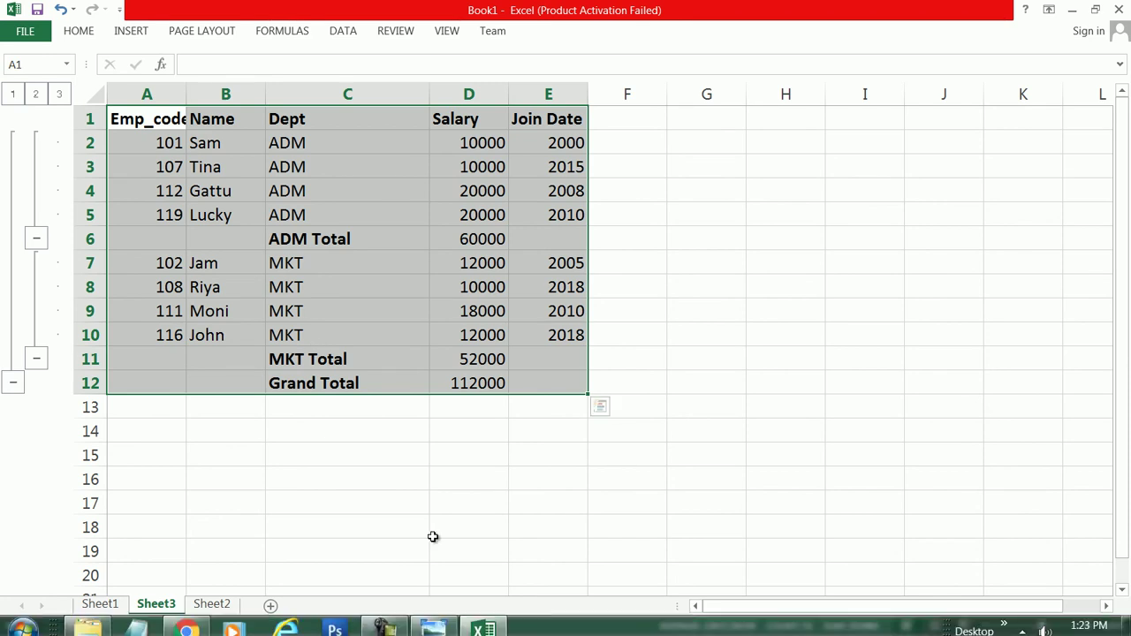
- Read exercise tasks 12 to 15 in Windows Photo Viewer, and reselect all departments in the Dept filter of Sheet1 in Excel
left_click(433, 621)
left_click_drag(415, 416, 280, 346)
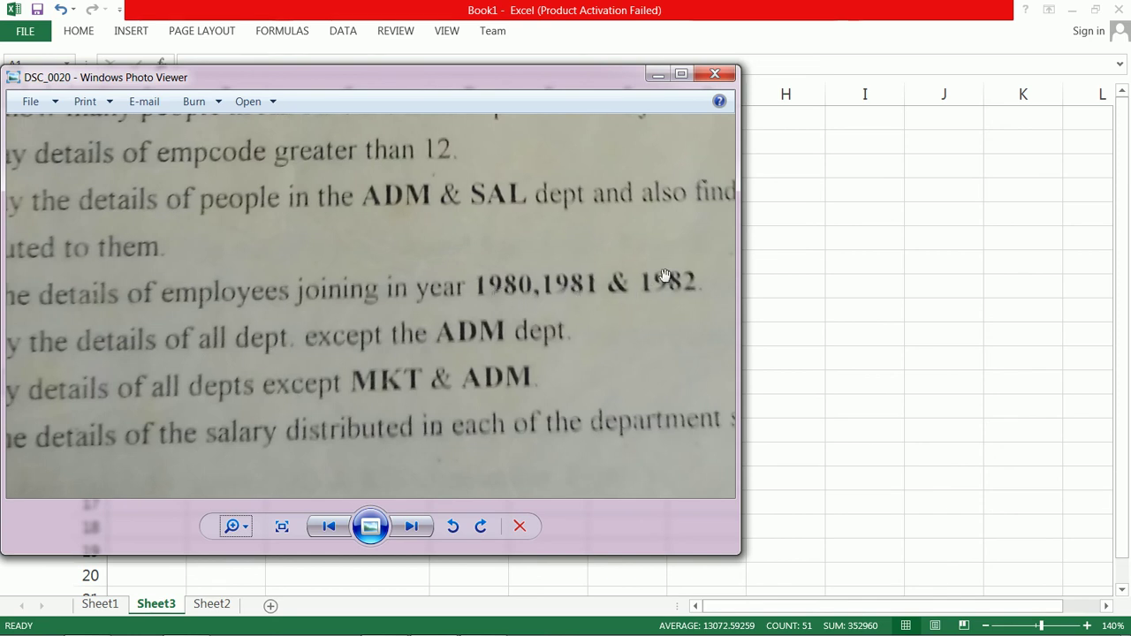
left_click_drag(417, 350, 594, 341)
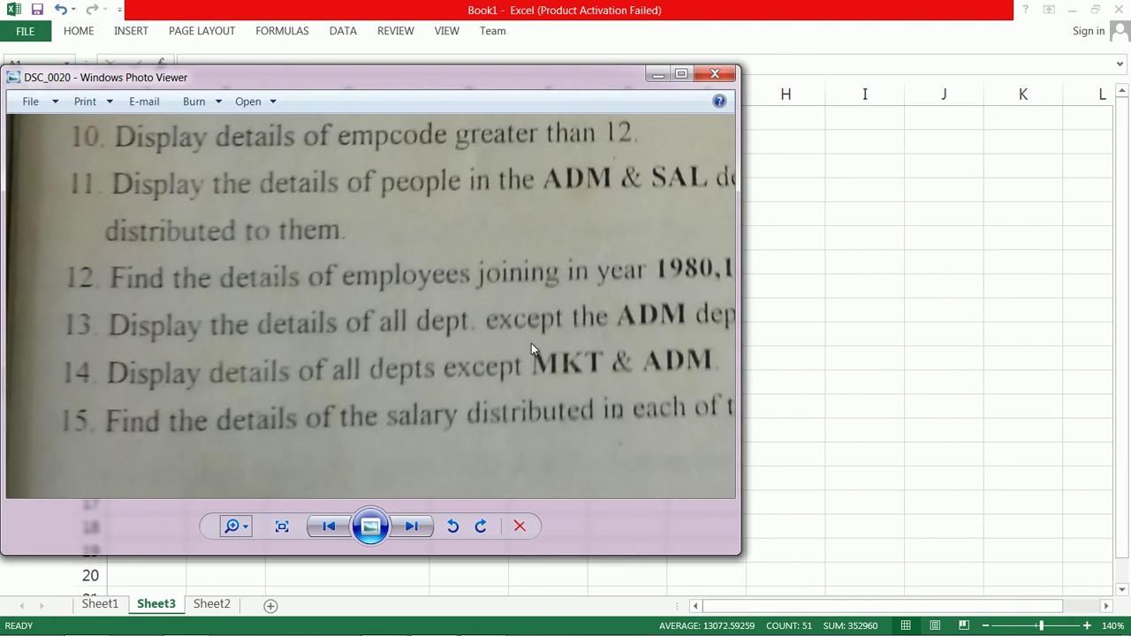
left_click(359, 574)
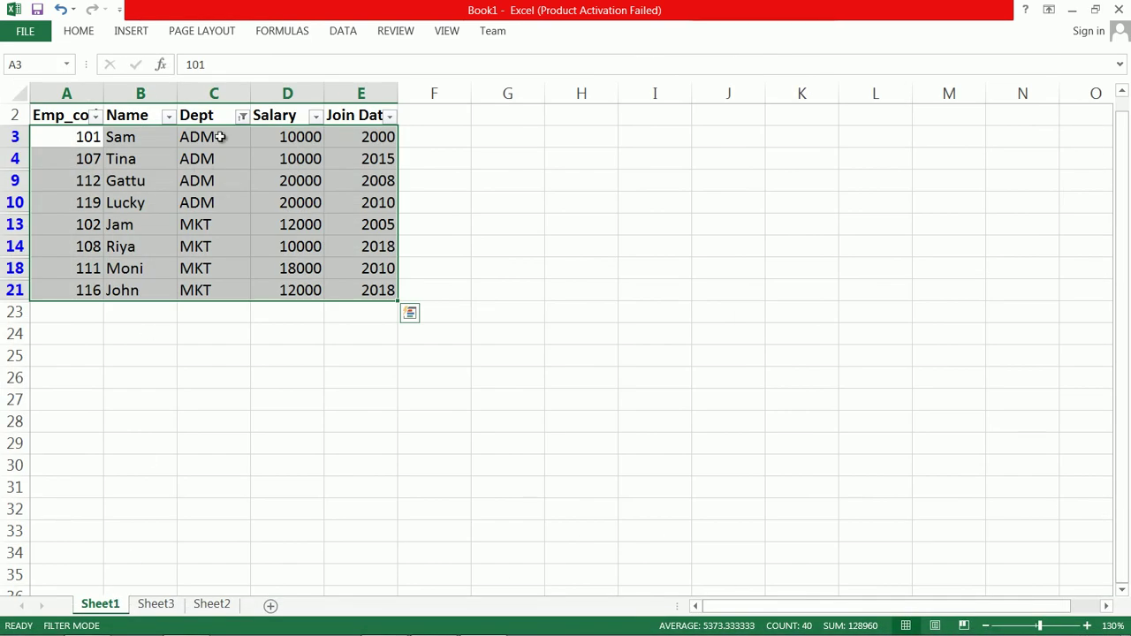
left_click(242, 117)
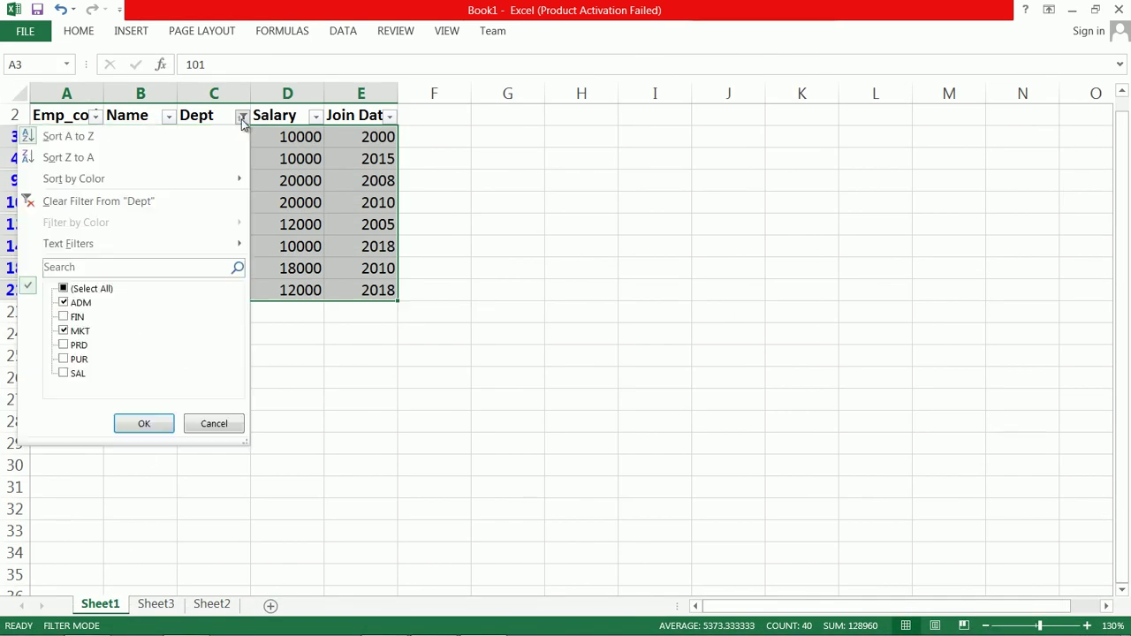
left_click(113, 293)
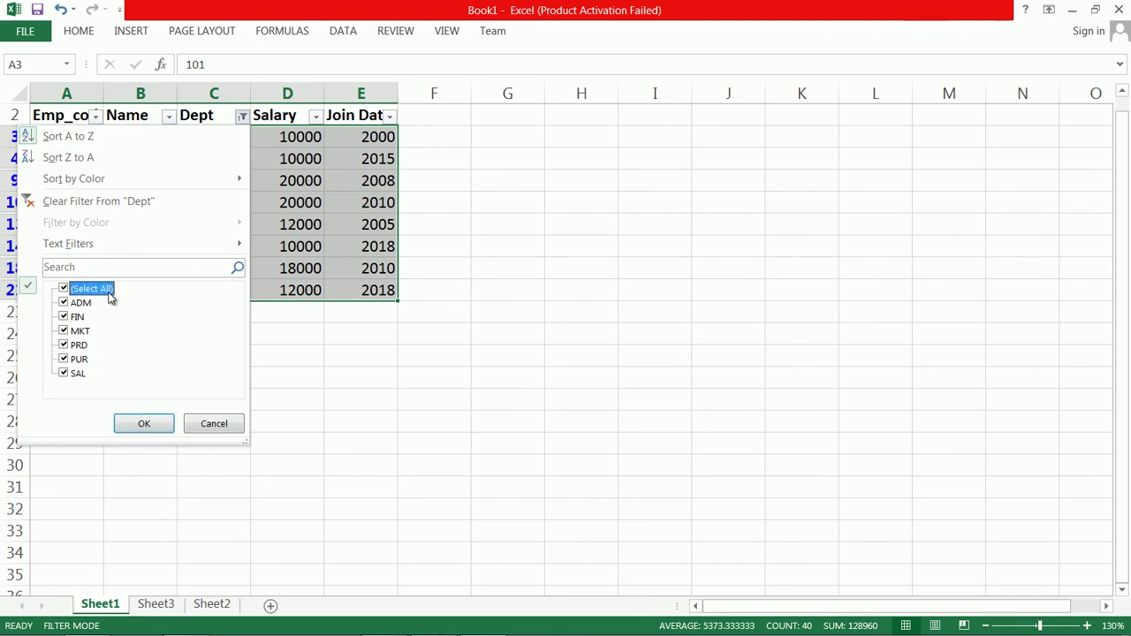
left_click(141, 424)
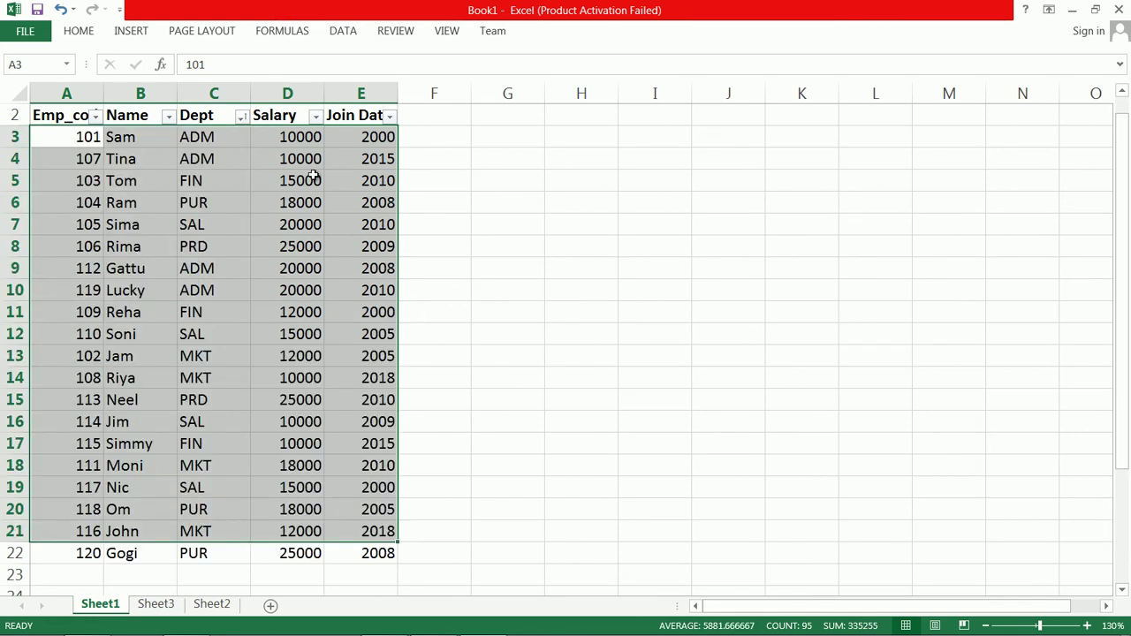
- Apply a custom text filter on Dept in Sheet1 that shows rows where Dept does not equal ADM
left_click(241, 116)
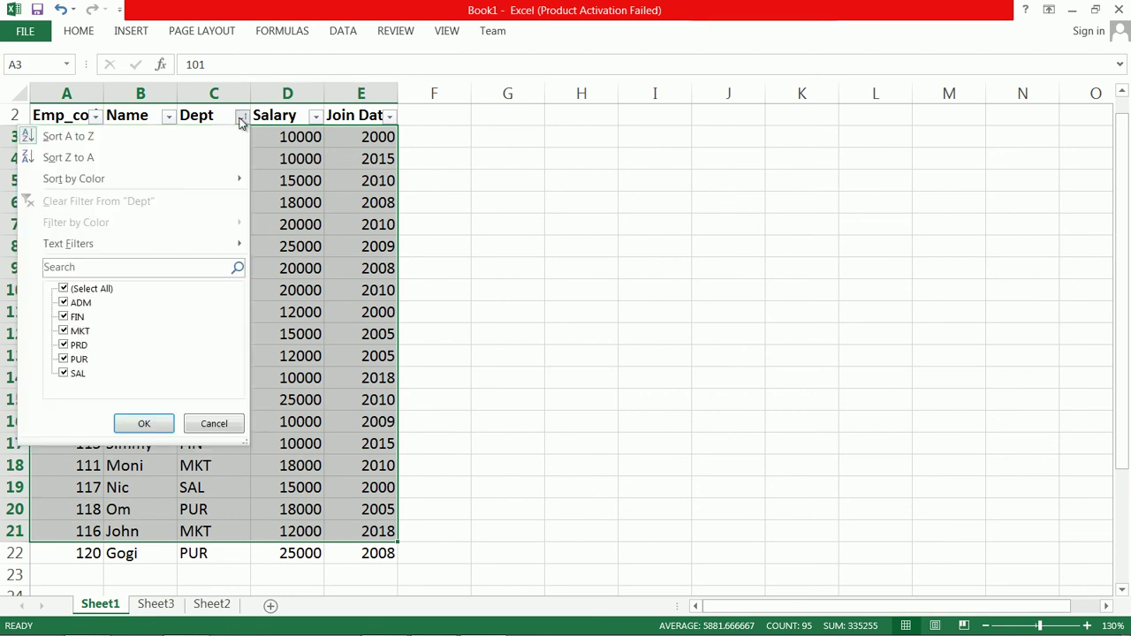
mouse_move(232, 247)
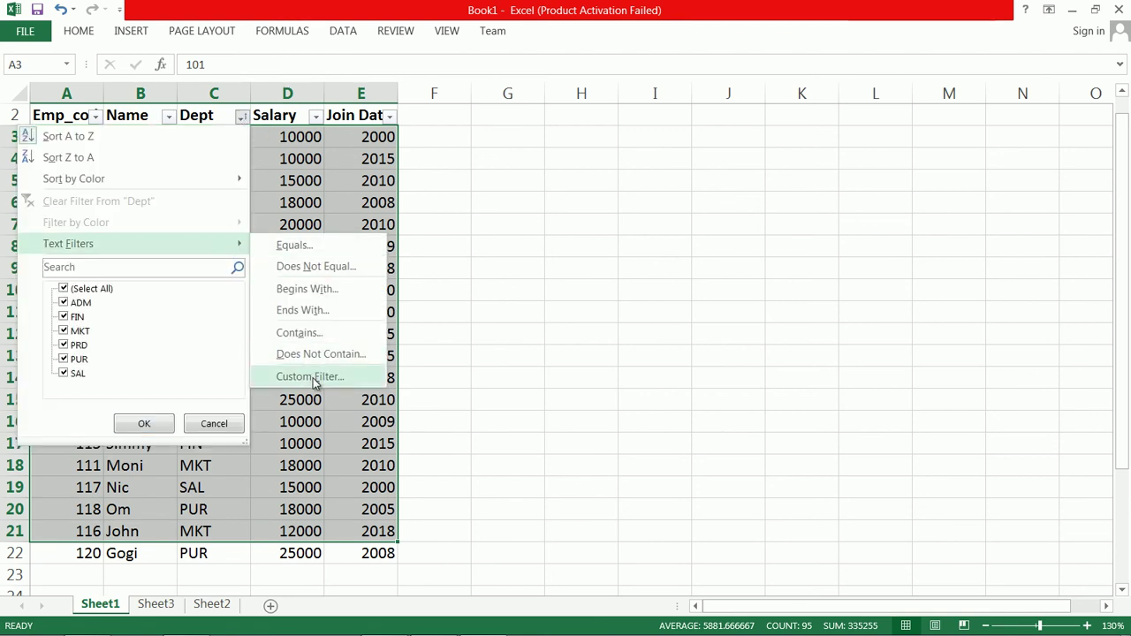
left_click(311, 378)
left_click(675, 371)
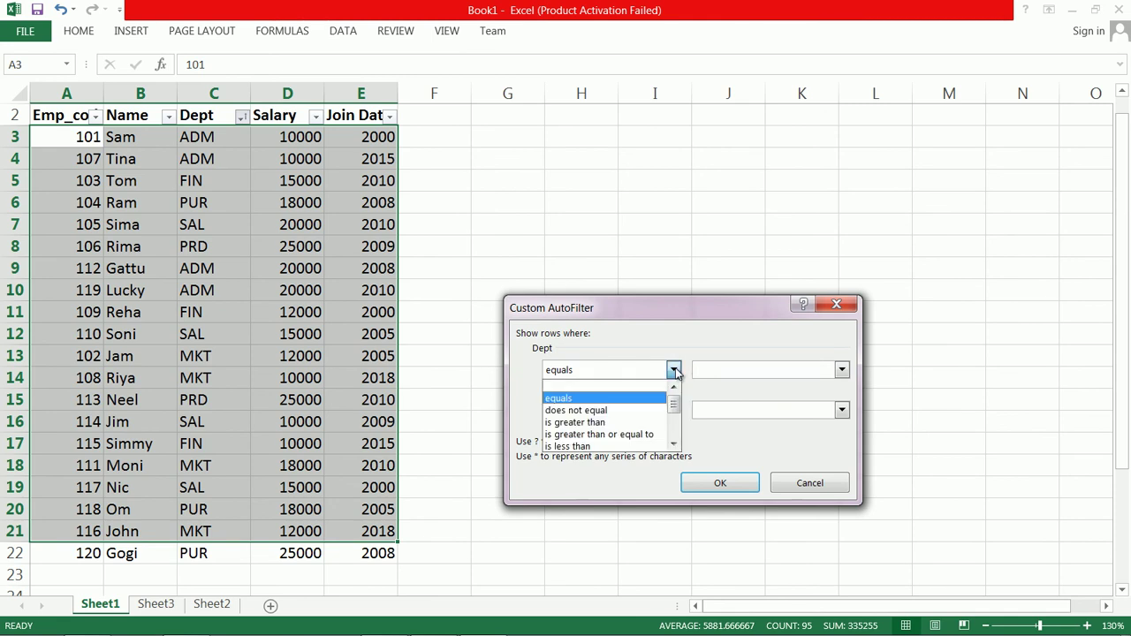
left_click(636, 412)
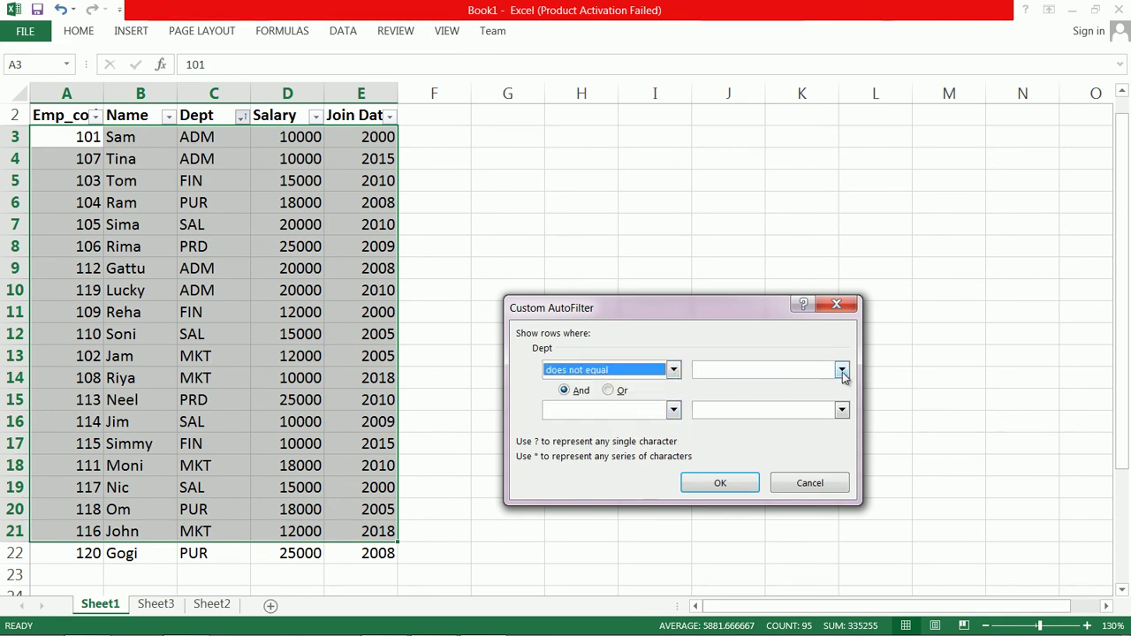
left_click(842, 371)
left_click(811, 386)
left_click(723, 483)
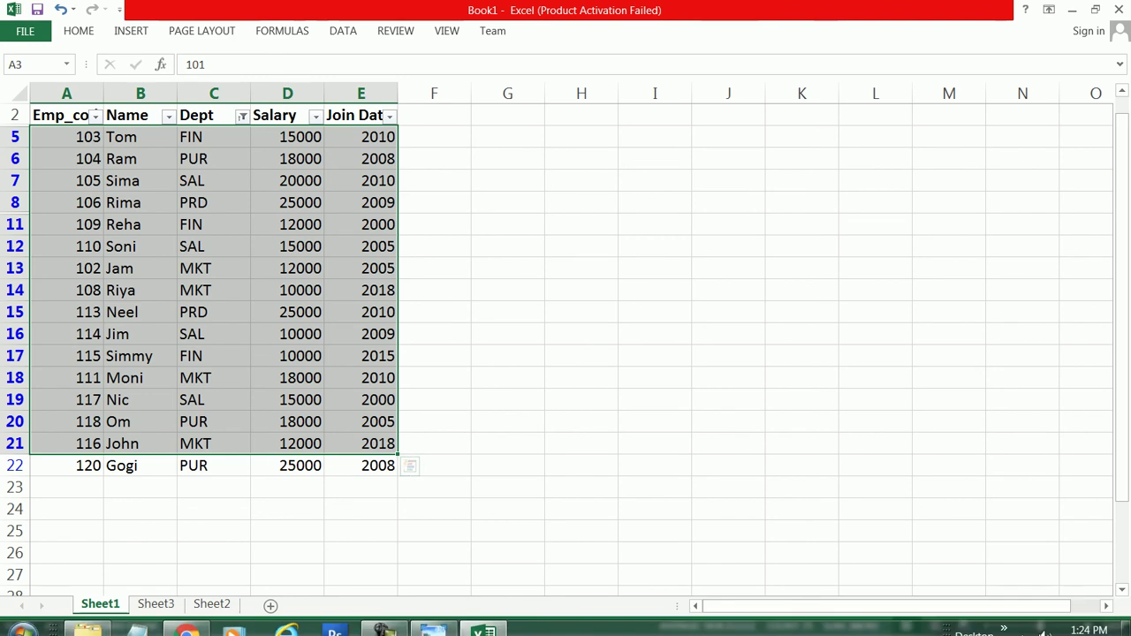
- Read the exercise sheet's last tasks on excluded departments and separate department salaries in Windows Photo Viewer, and return to Excel
left_click(433, 619)
left_click_drag(403, 412, 334, 361)
left_click_drag(445, 377, 379, 373)
left_click_drag(482, 365, 348, 386)
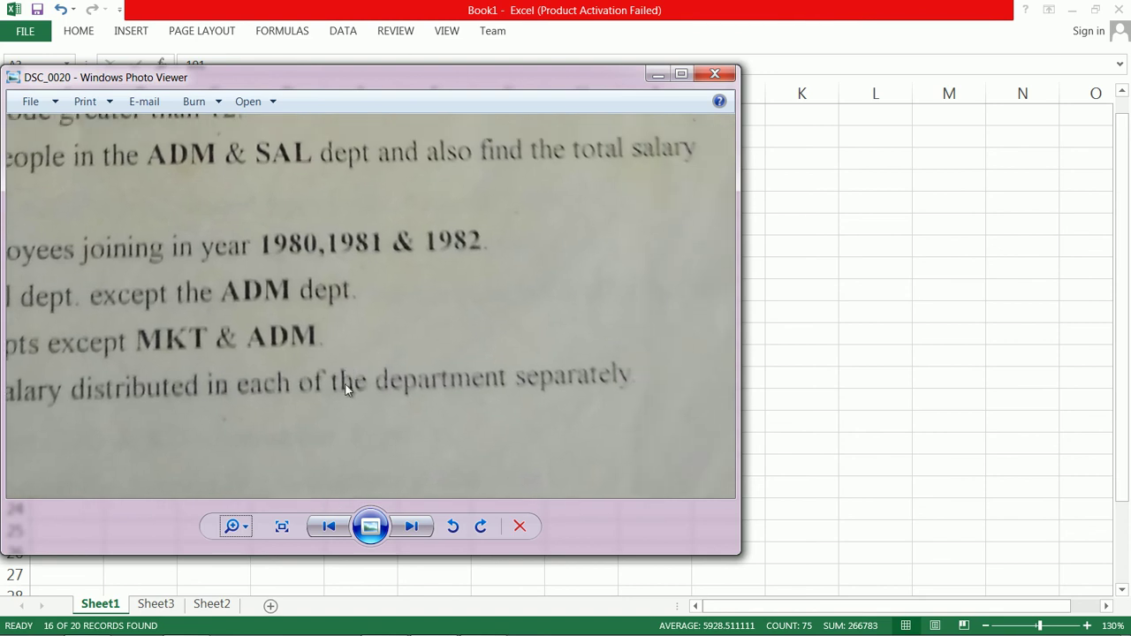
left_click(822, 397)
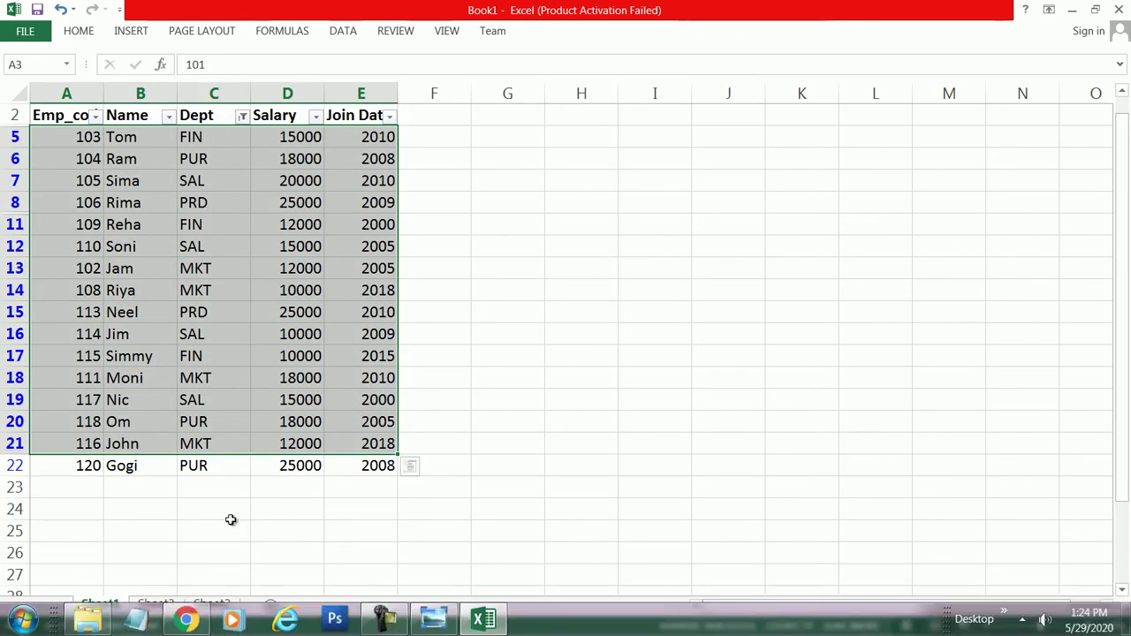
- Widen the Emp_code column in Sheet2 to fit its heading, and select the whole employee table A1:E21
left_click(213, 604)
left_click(468, 176)
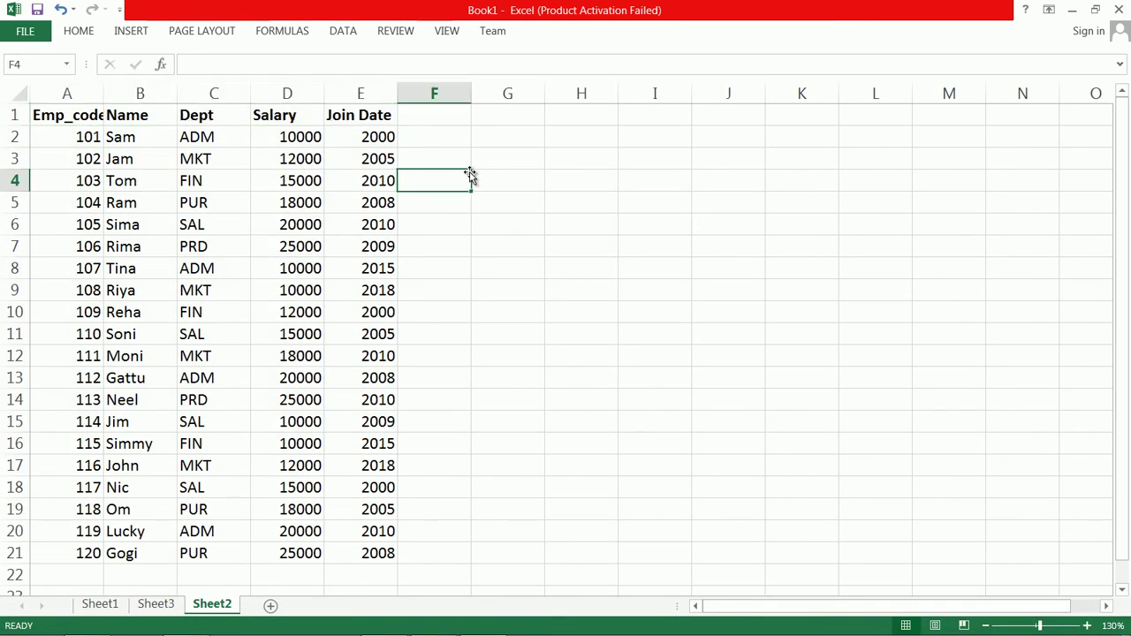
left_click_drag(109, 93, 397, 554)
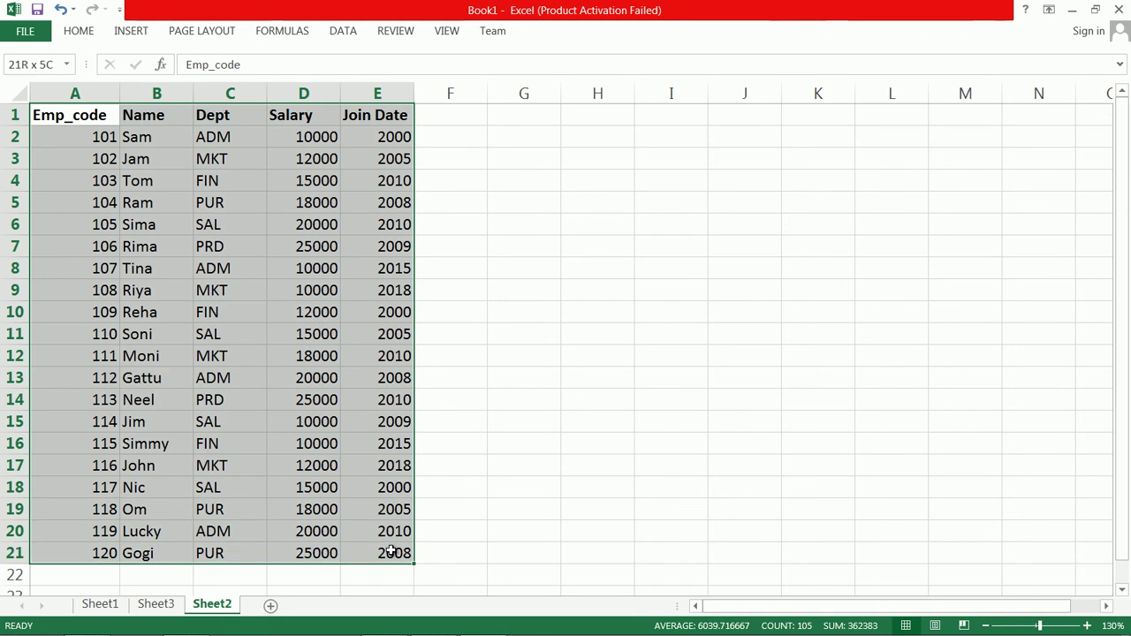
- Try subtotalling the unsorted Sheet2 table with the Sum of only Salary at each change in Dept, and undo it
left_click(342, 30)
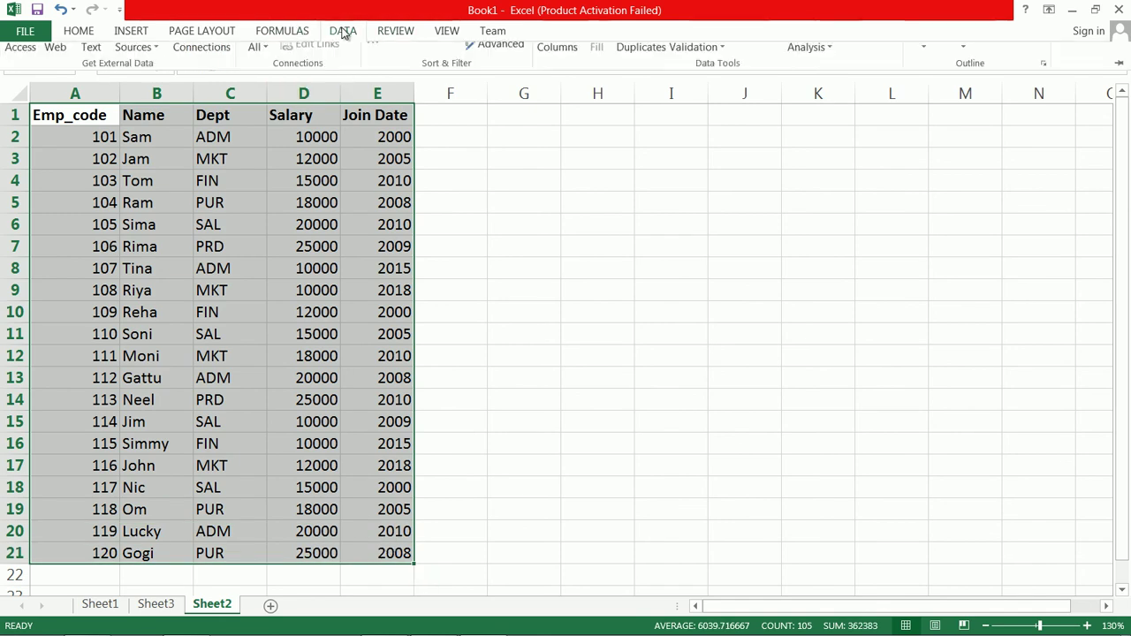
left_click(1009, 69)
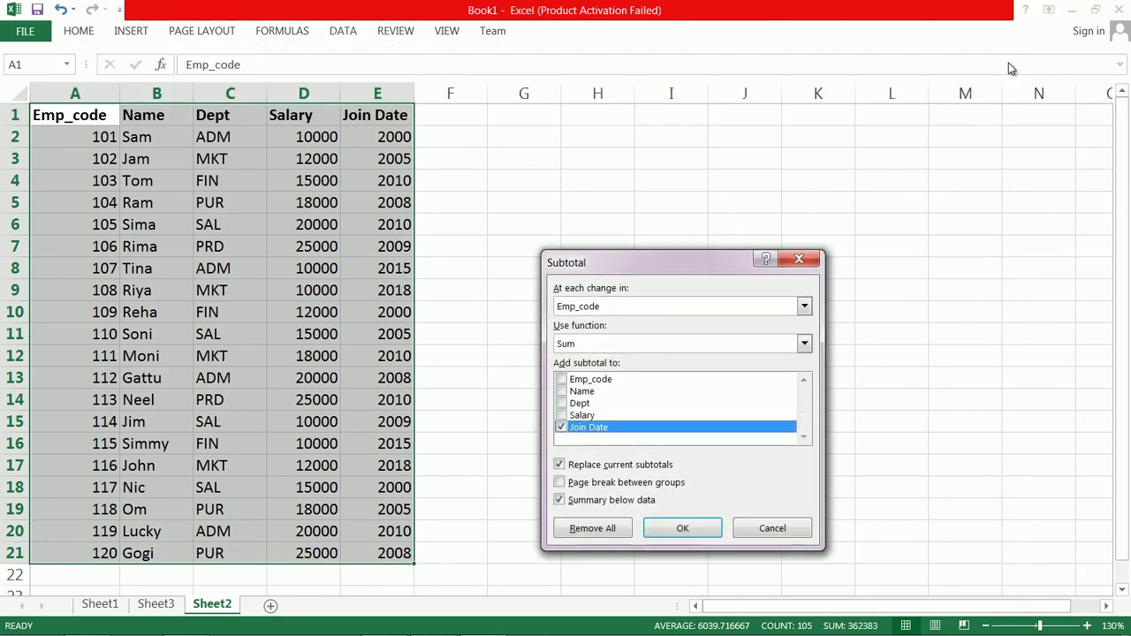
left_click(641, 306)
left_click(594, 345)
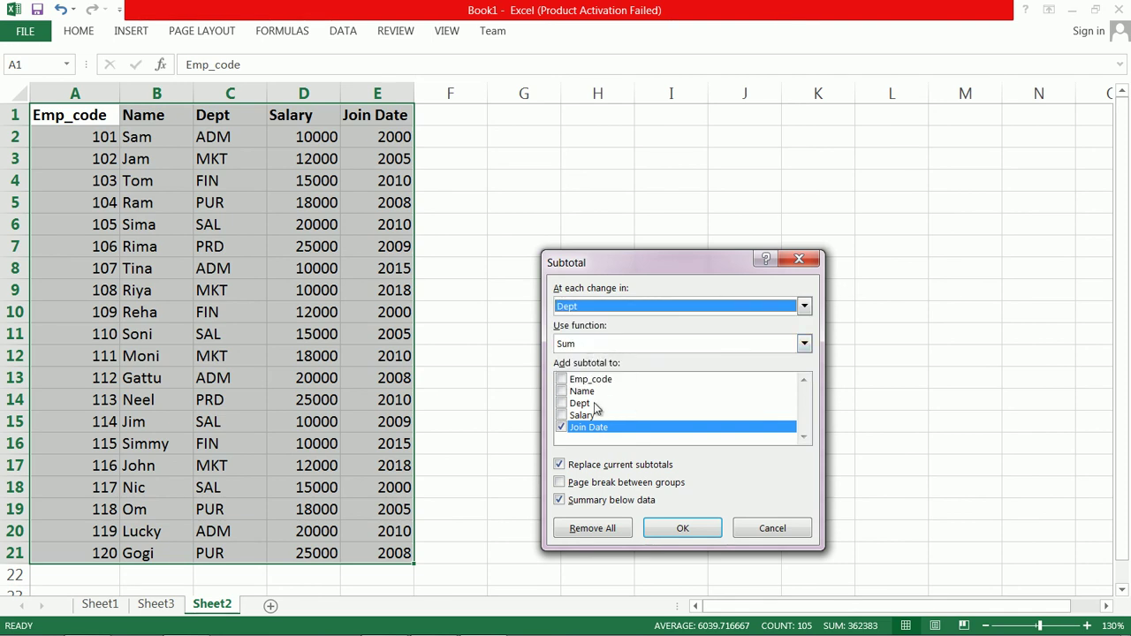
left_click(561, 427)
left_click(561, 414)
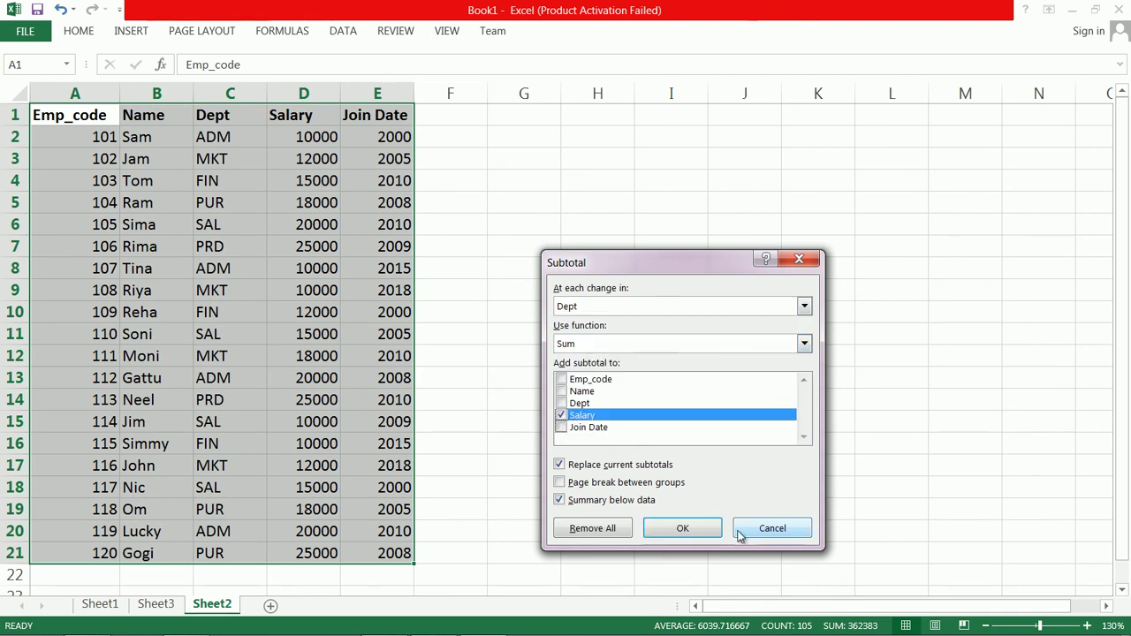
left_click(683, 529)
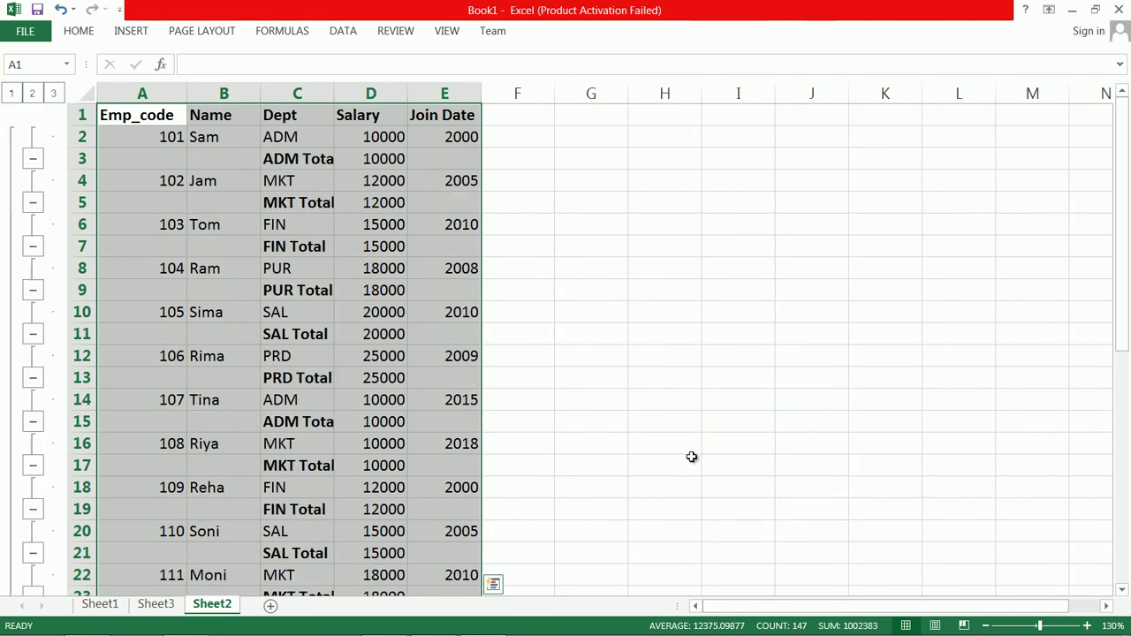
key("ctrl+z")
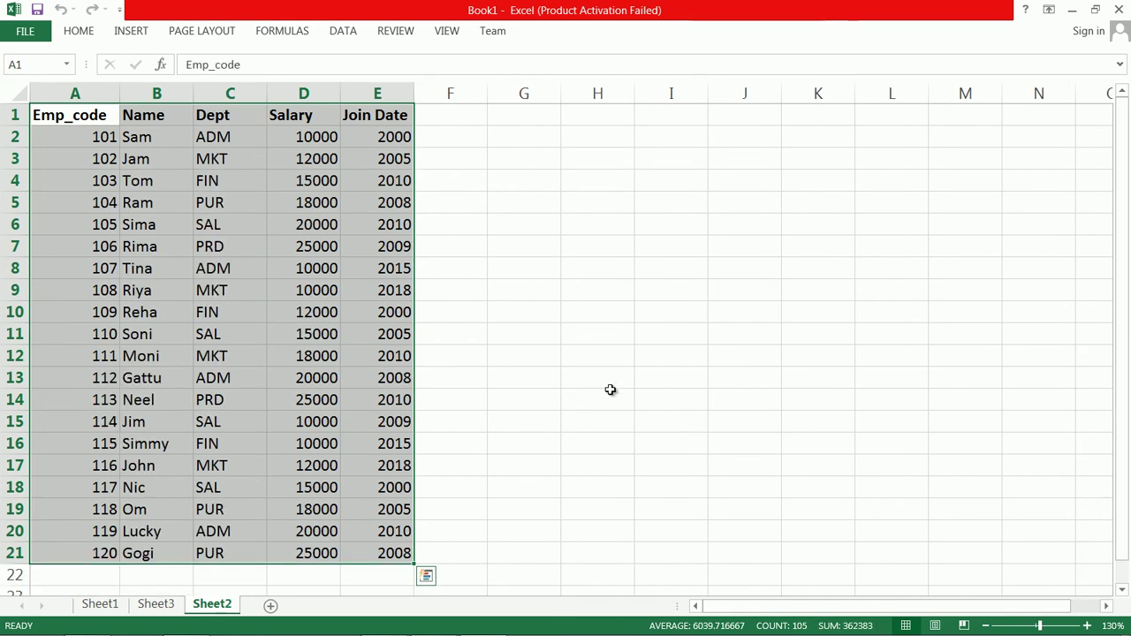
left_click(225, 135)
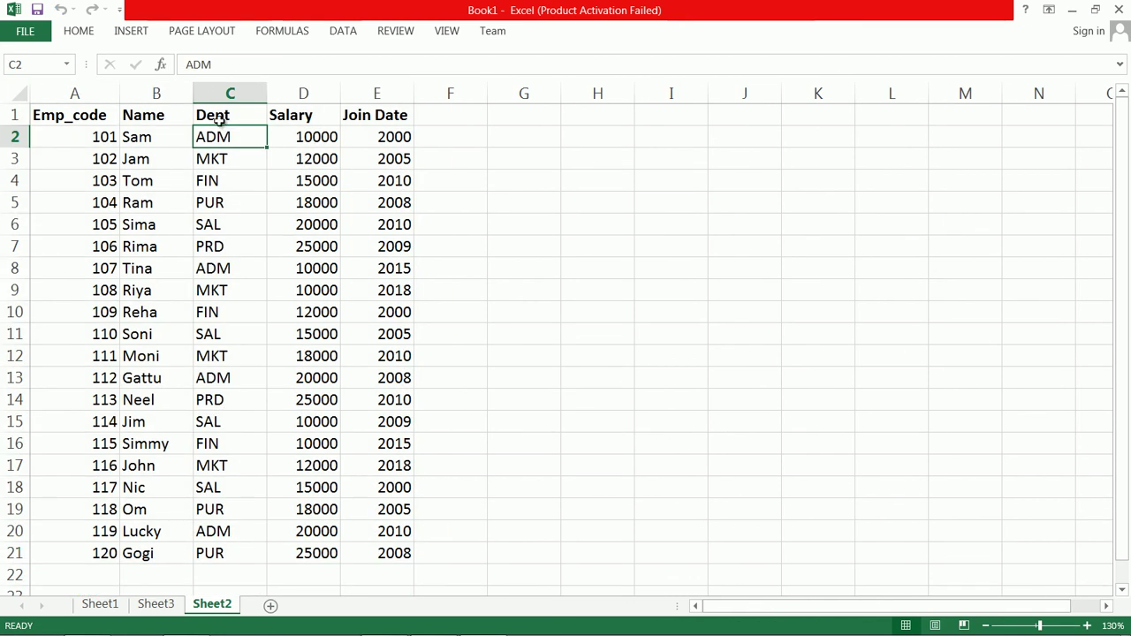
left_click_drag(222, 139, 231, 553)
left_click(353, 31)
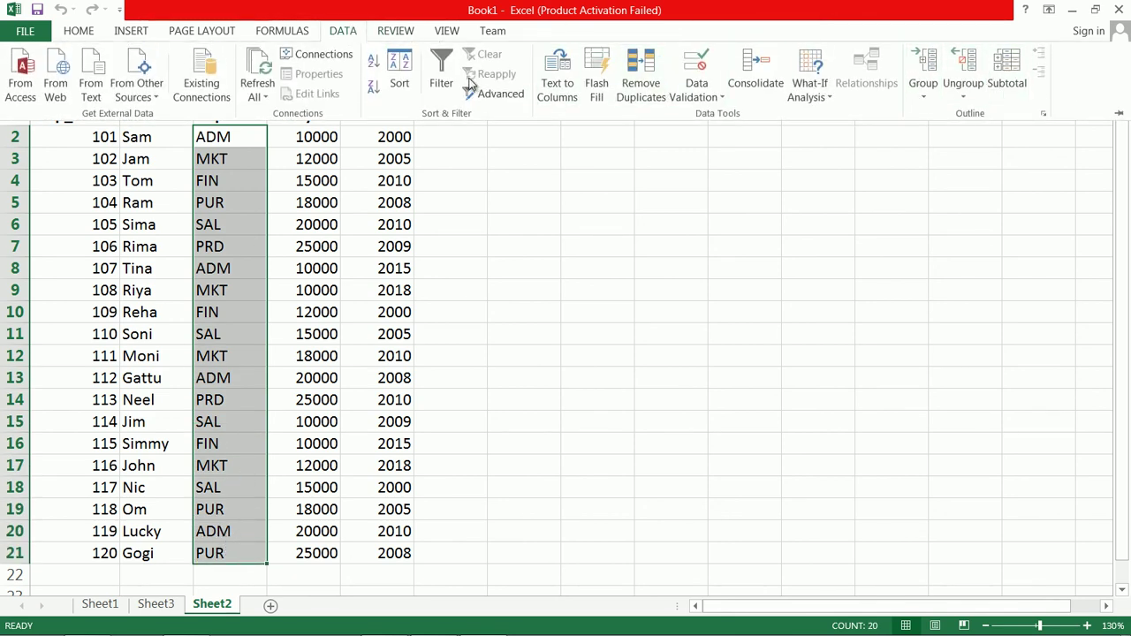
left_click(398, 71)
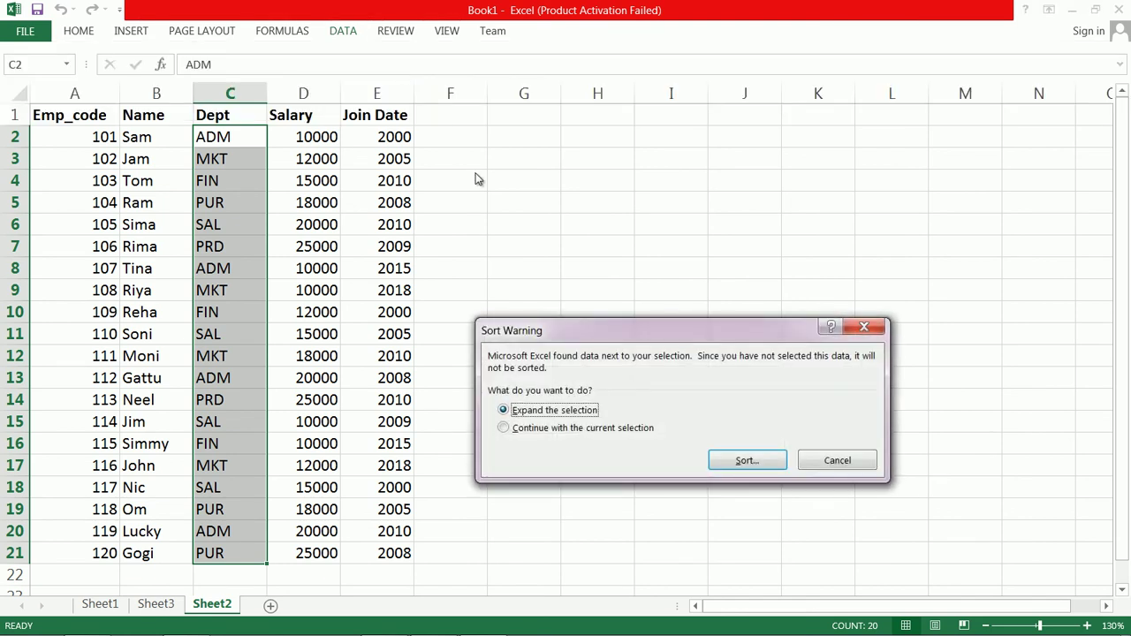
left_click(751, 459)
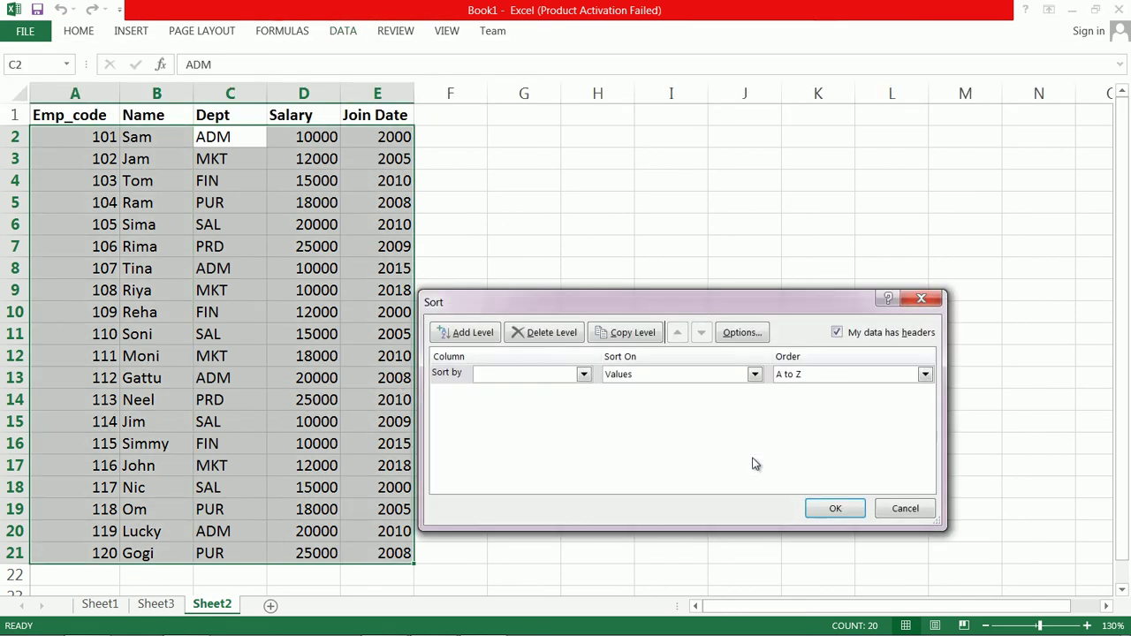
left_click(834, 508)
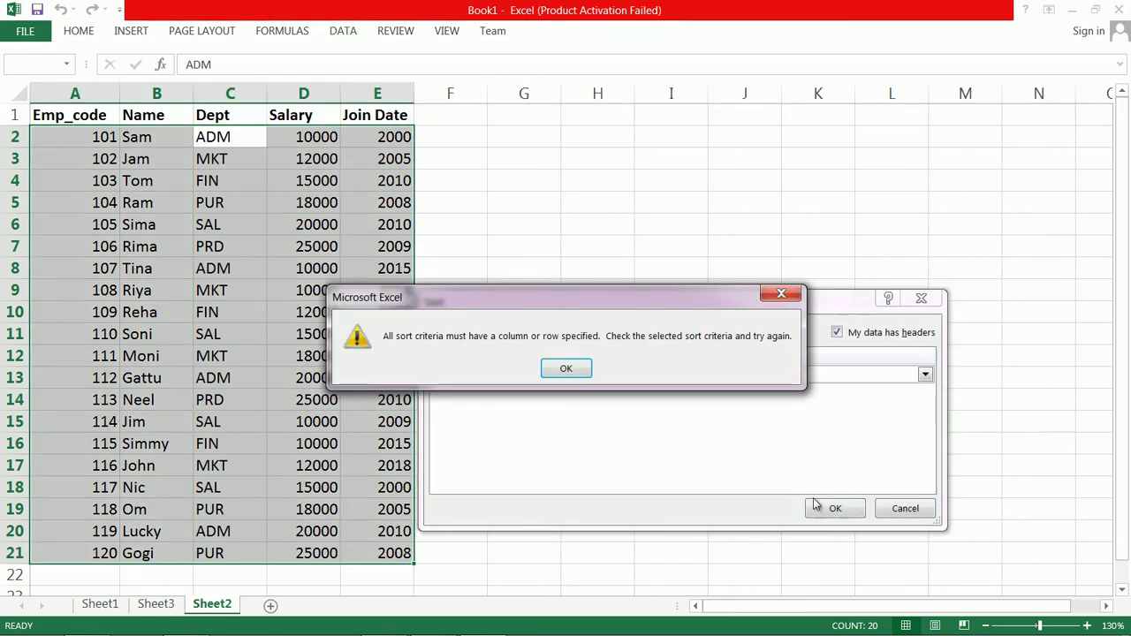
left_click(566, 367)
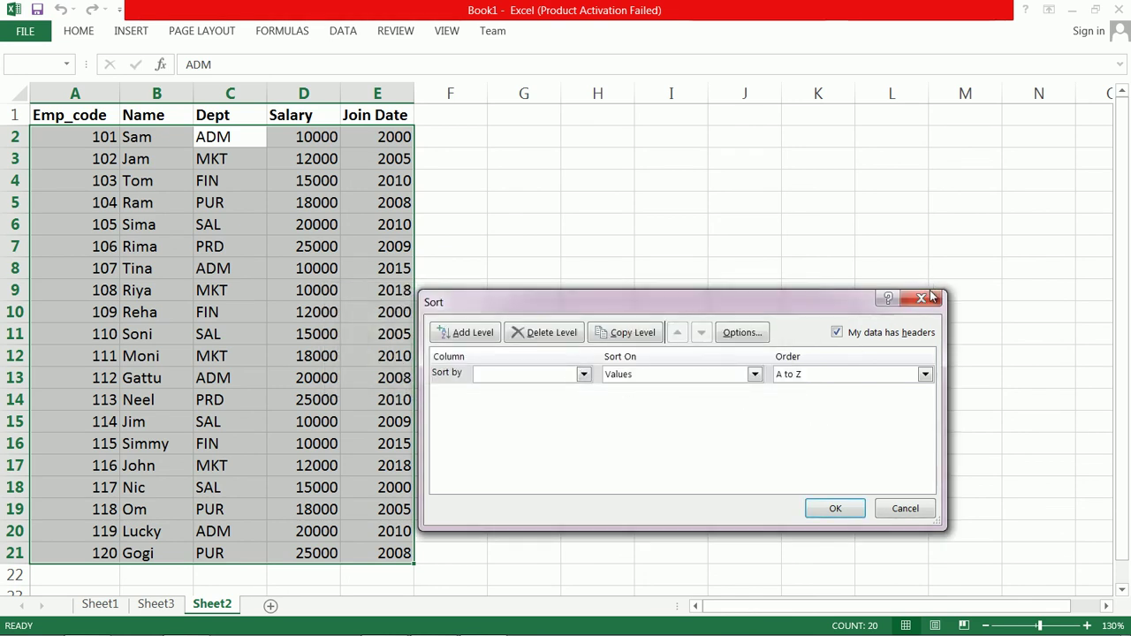
left_click(928, 298)
- Sort the Dept column C1:C21 in Sheet2 by values A to Z, continuing with the current selection only
left_click_drag(238, 112, 238, 553)
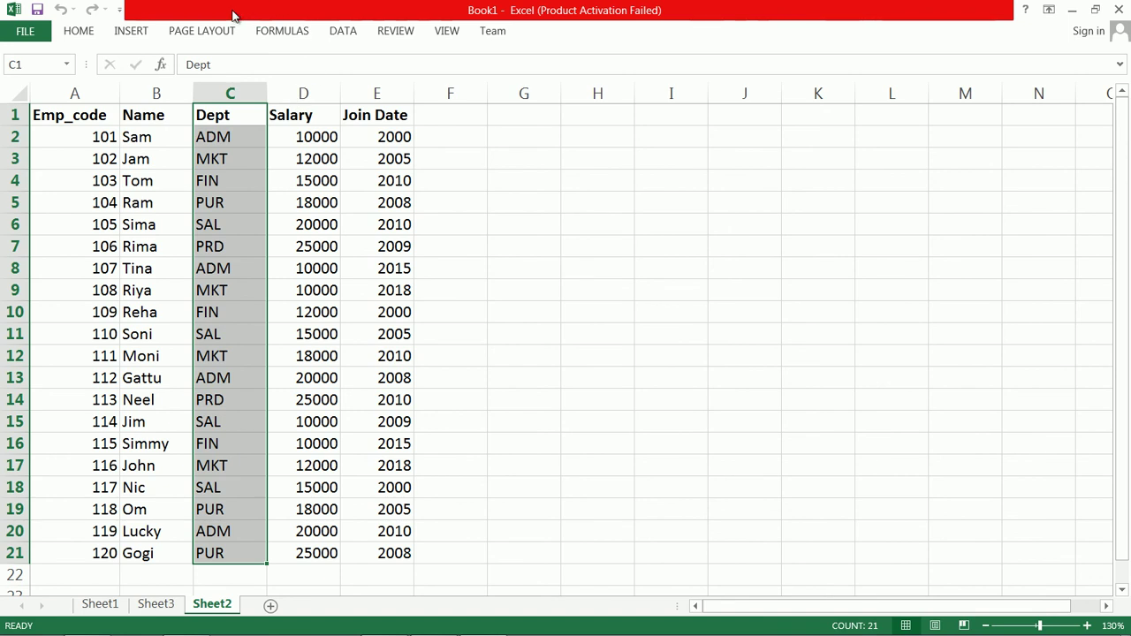
left_click(339, 29)
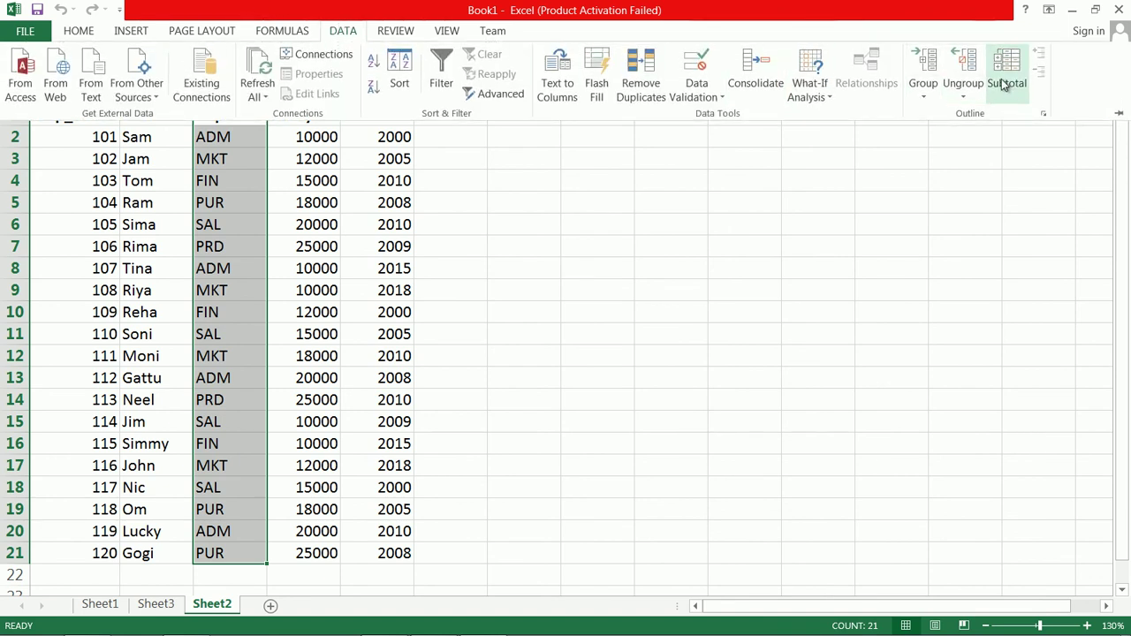
left_click(402, 71)
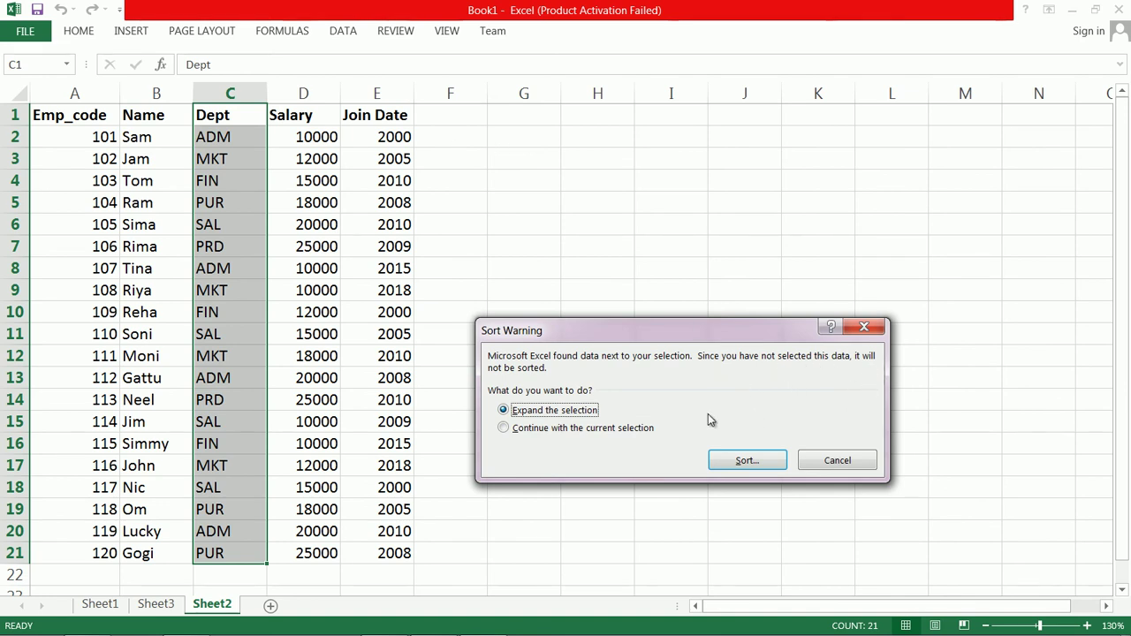
left_click(631, 430)
left_click(748, 460)
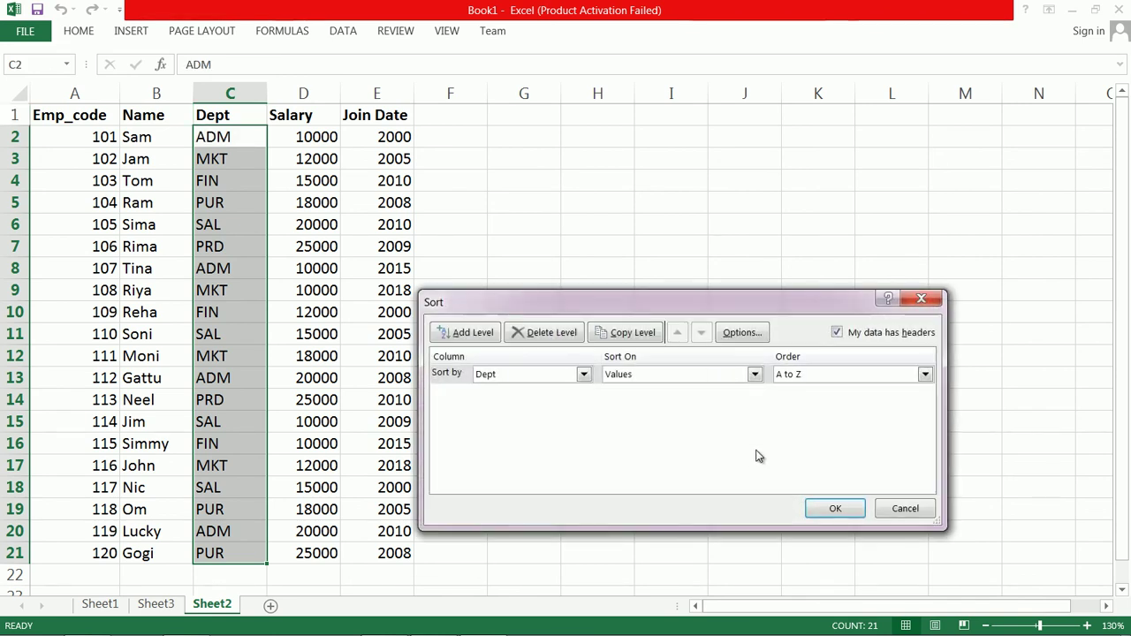
left_click(833, 507)
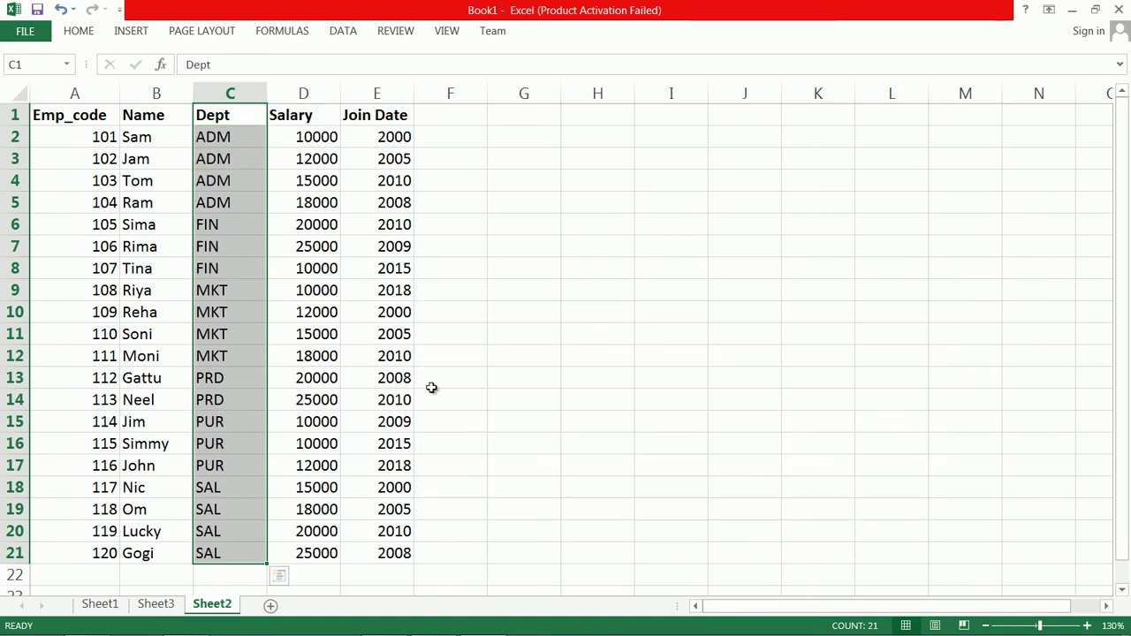
- Subtotal the Sheet2 table A1:E21 with the Sum of Salary at each change in Dept
left_click(671, 333)
left_click(55, 120)
left_click_drag(55, 119, 397, 554)
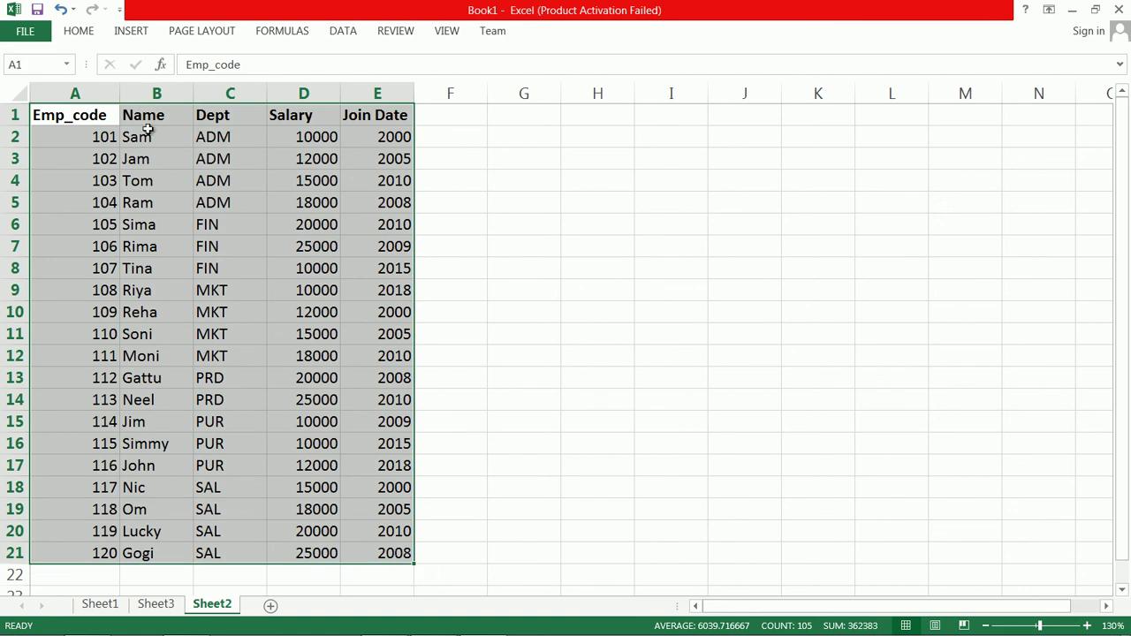
left_click(343, 30)
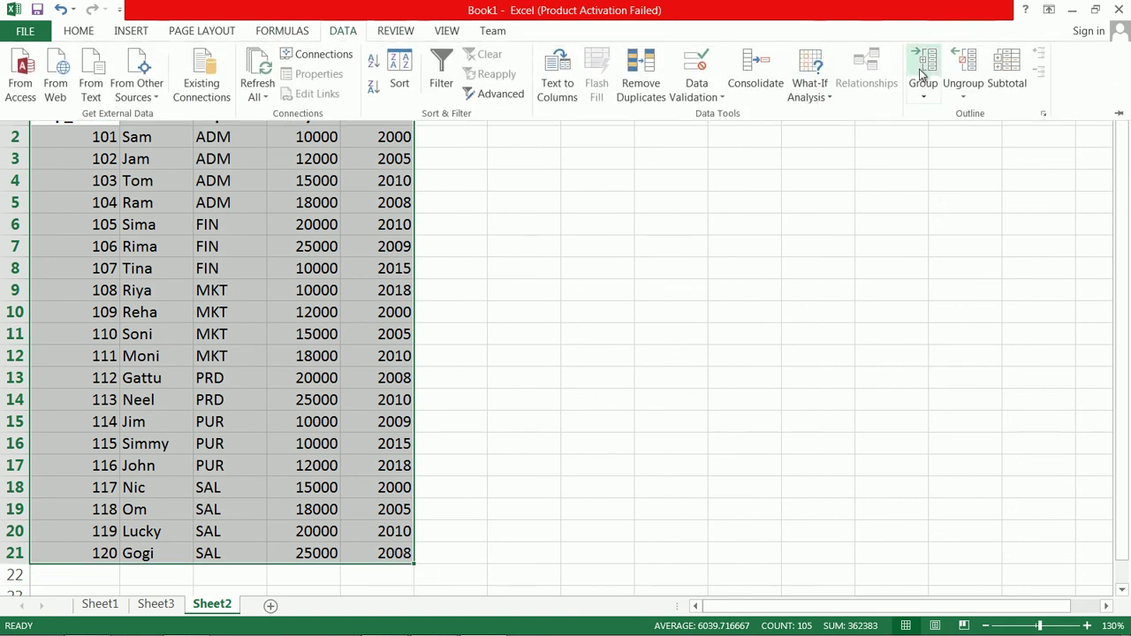
left_click(1005, 69)
left_click(624, 315)
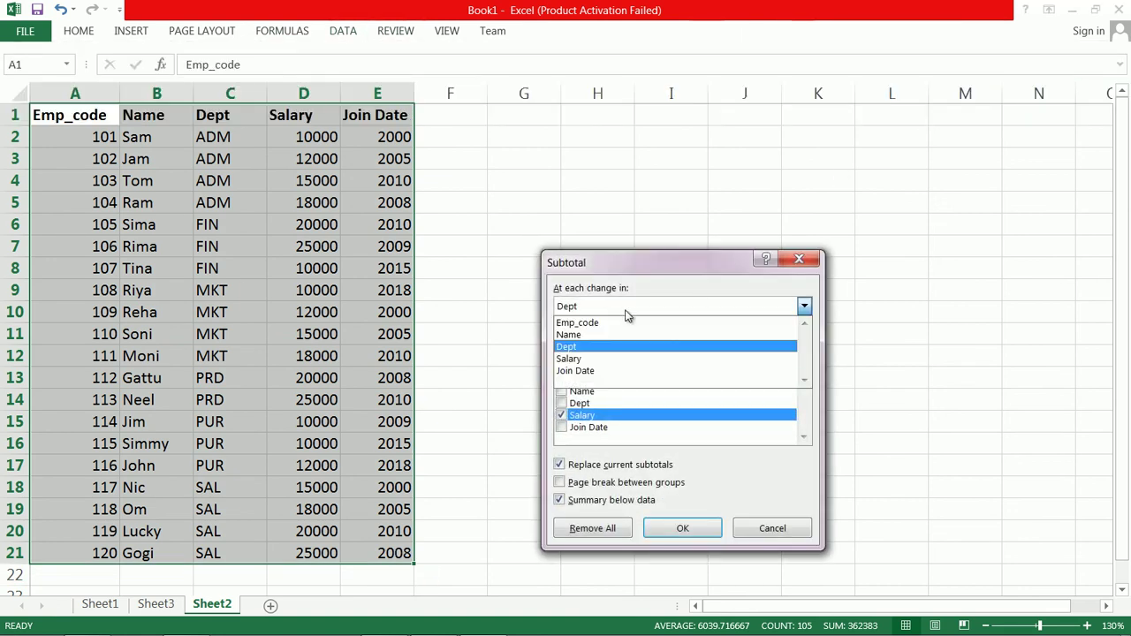
left_click(626, 315)
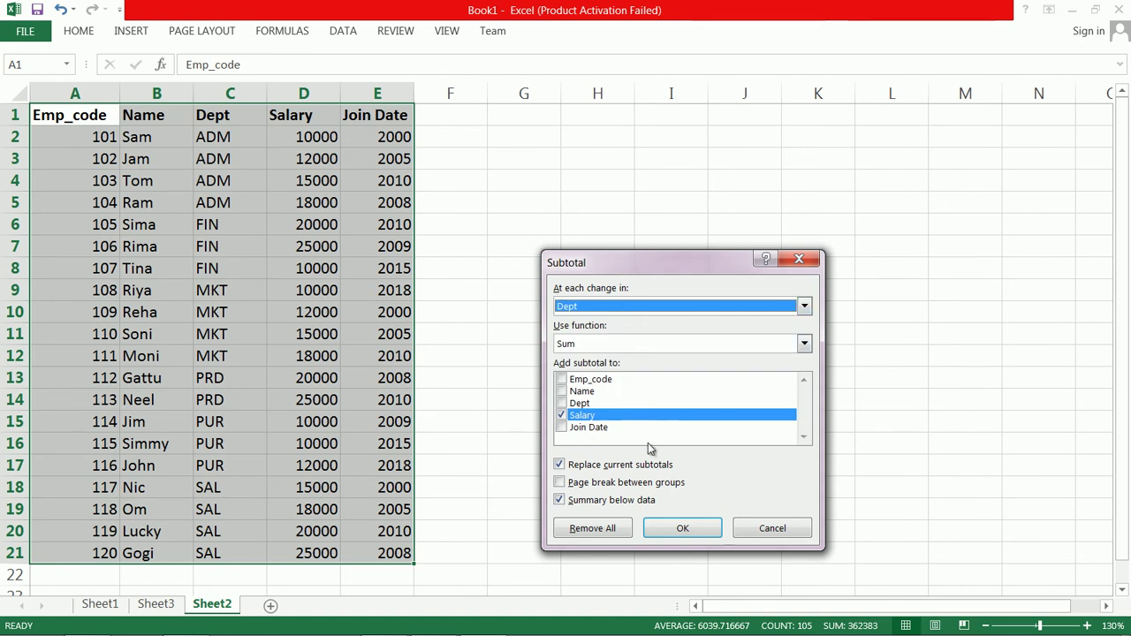
left_click(682, 527)
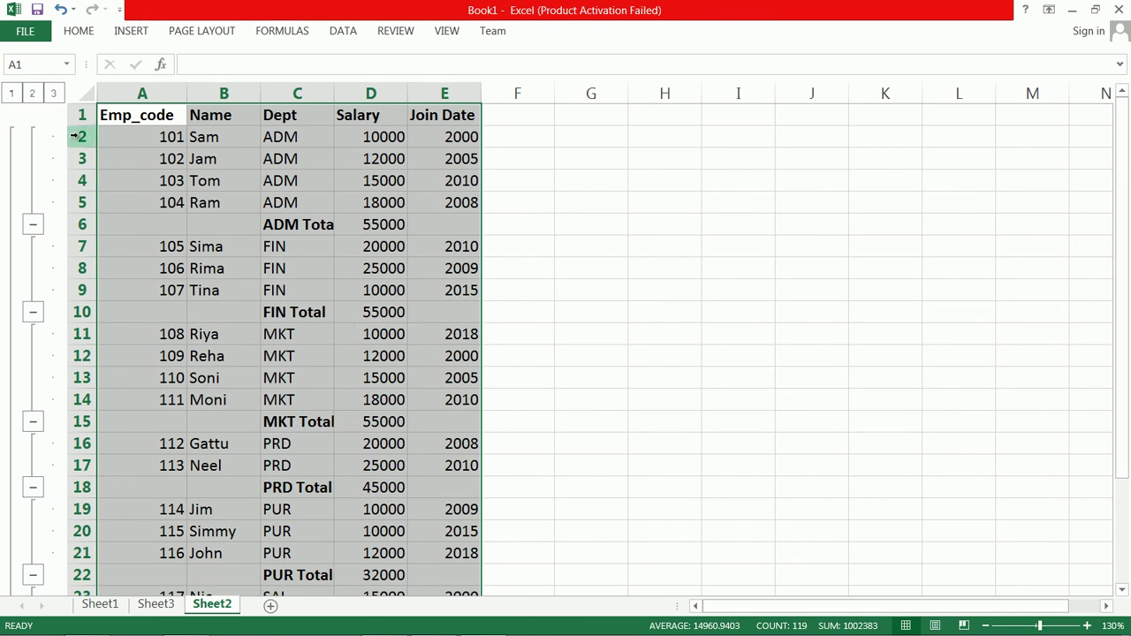
- Collapse the ADM, FIN, MKT, PRD, PUR and SAL groups in Sheet2 so only the total rows show
left_click(32, 225)
left_click(33, 226)
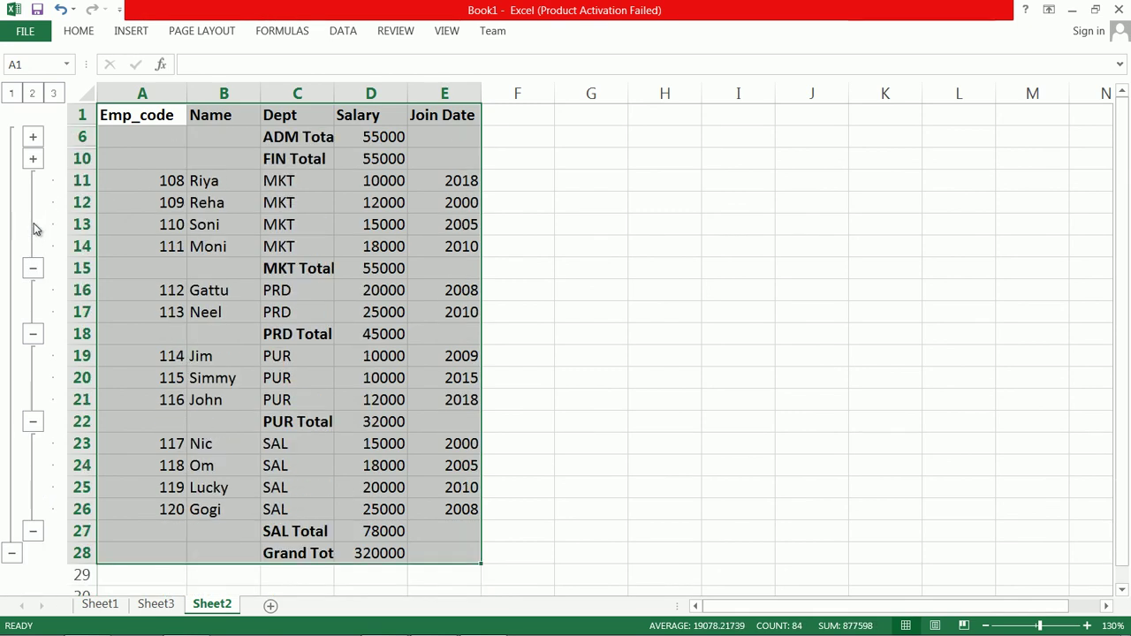
left_click(34, 267)
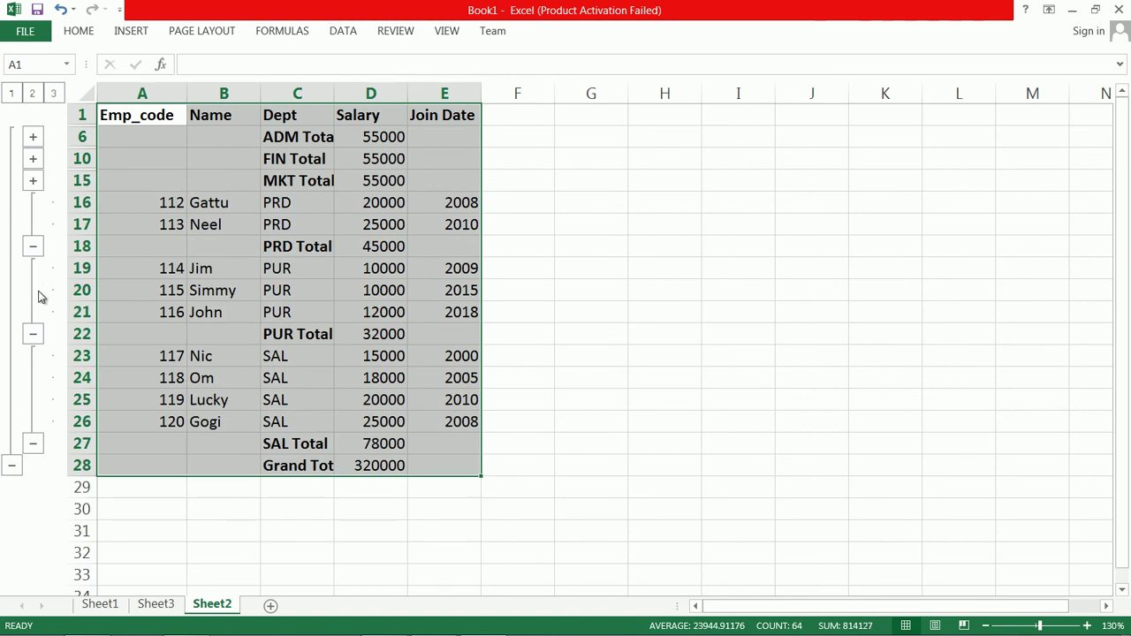
left_click(31, 244)
left_click(39, 291)
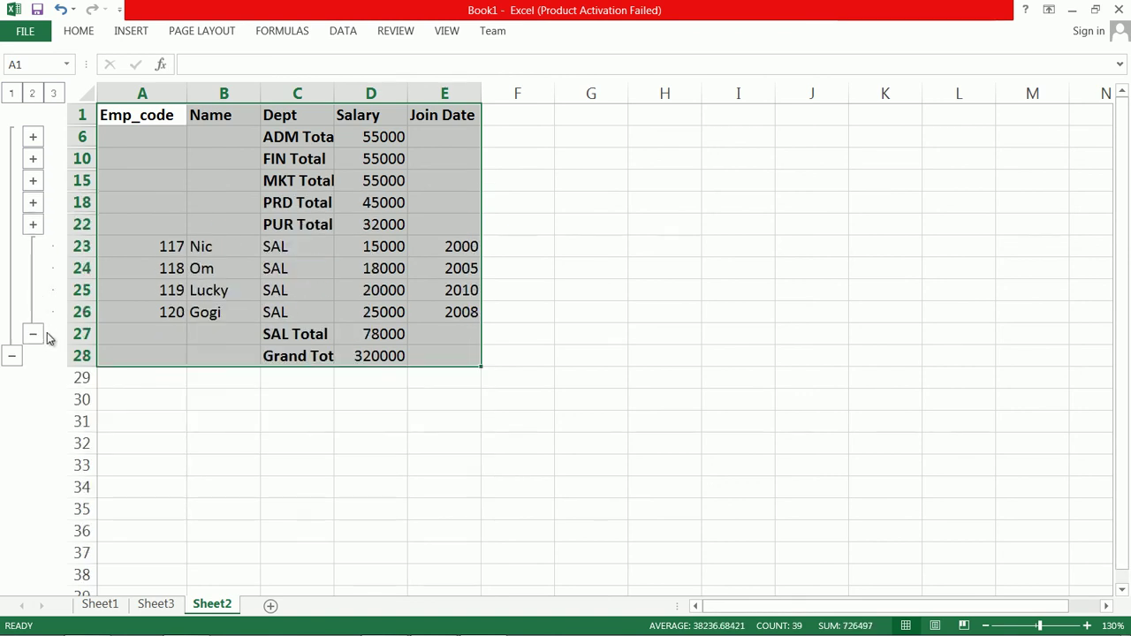
left_click(33, 334)
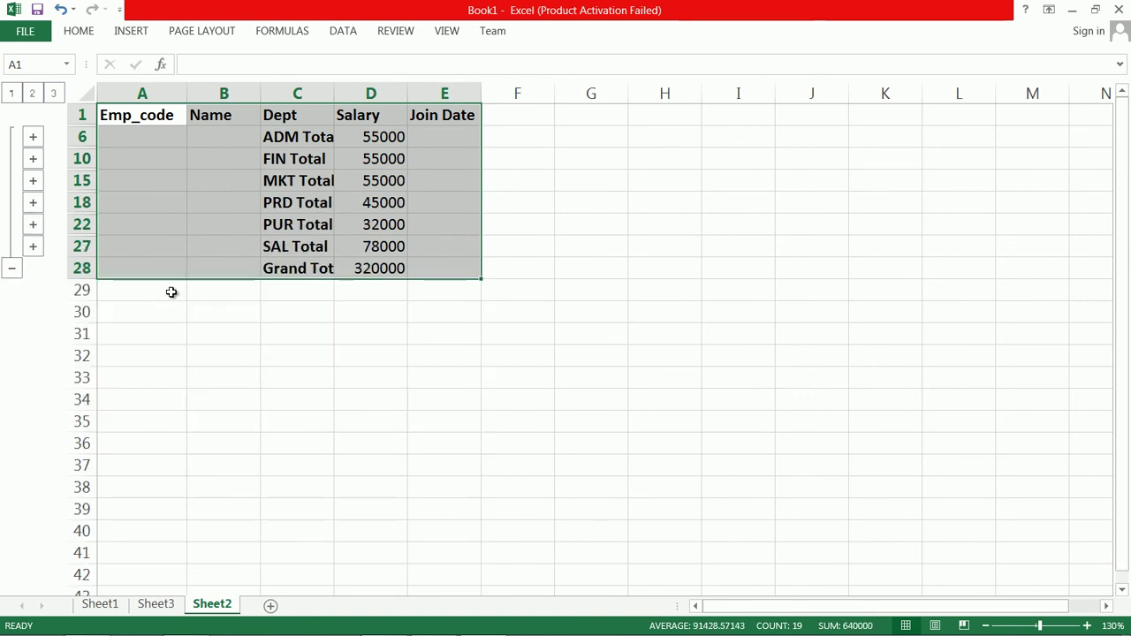
- Expand the FIN group in Sheet2 to view its records, collapse it again, and return to Sheet1
left_click(33, 160)
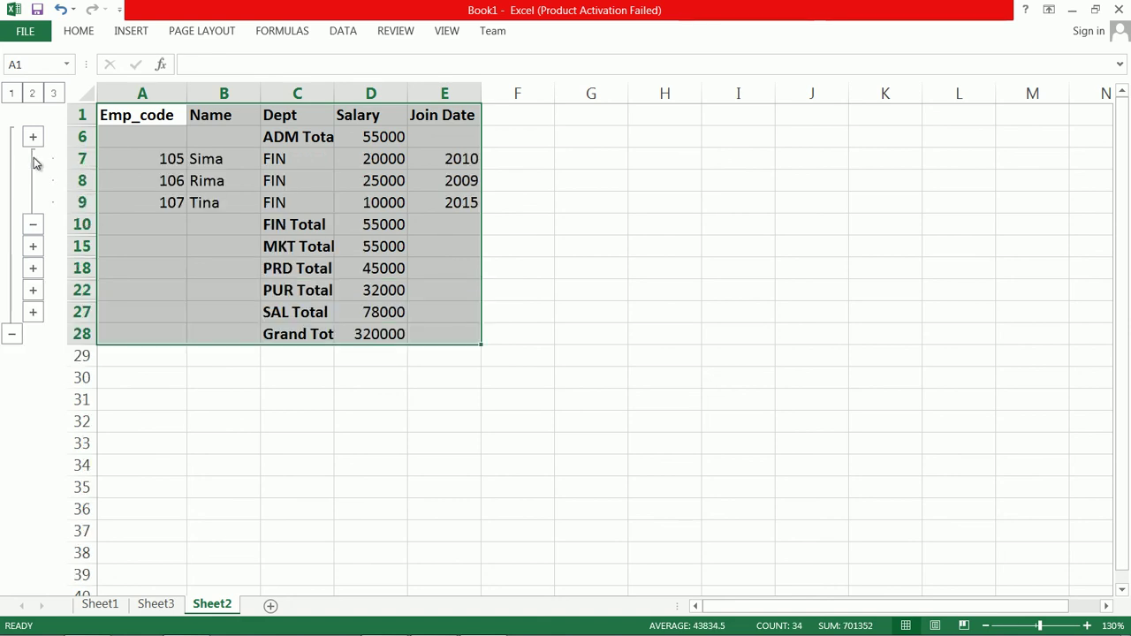
left_click(34, 161)
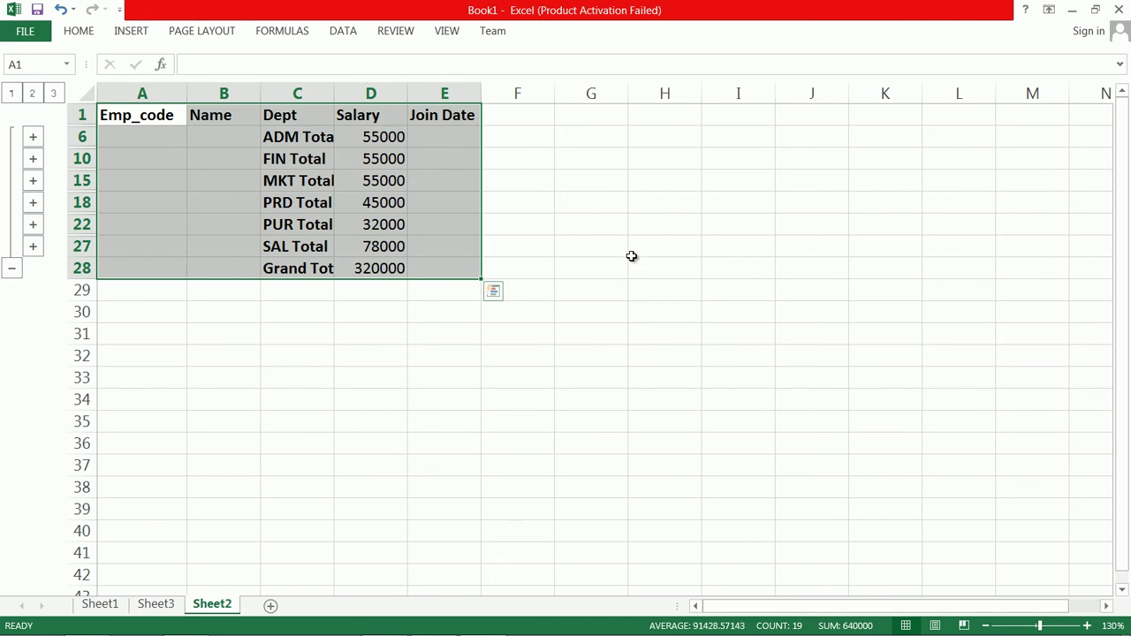
left_click(99, 604)
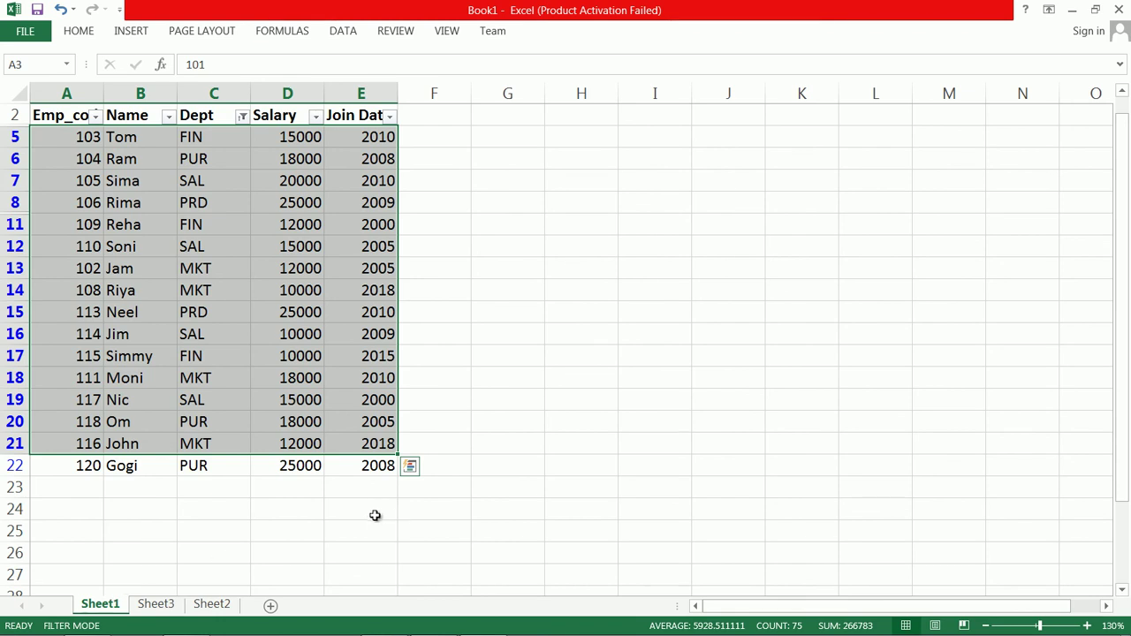